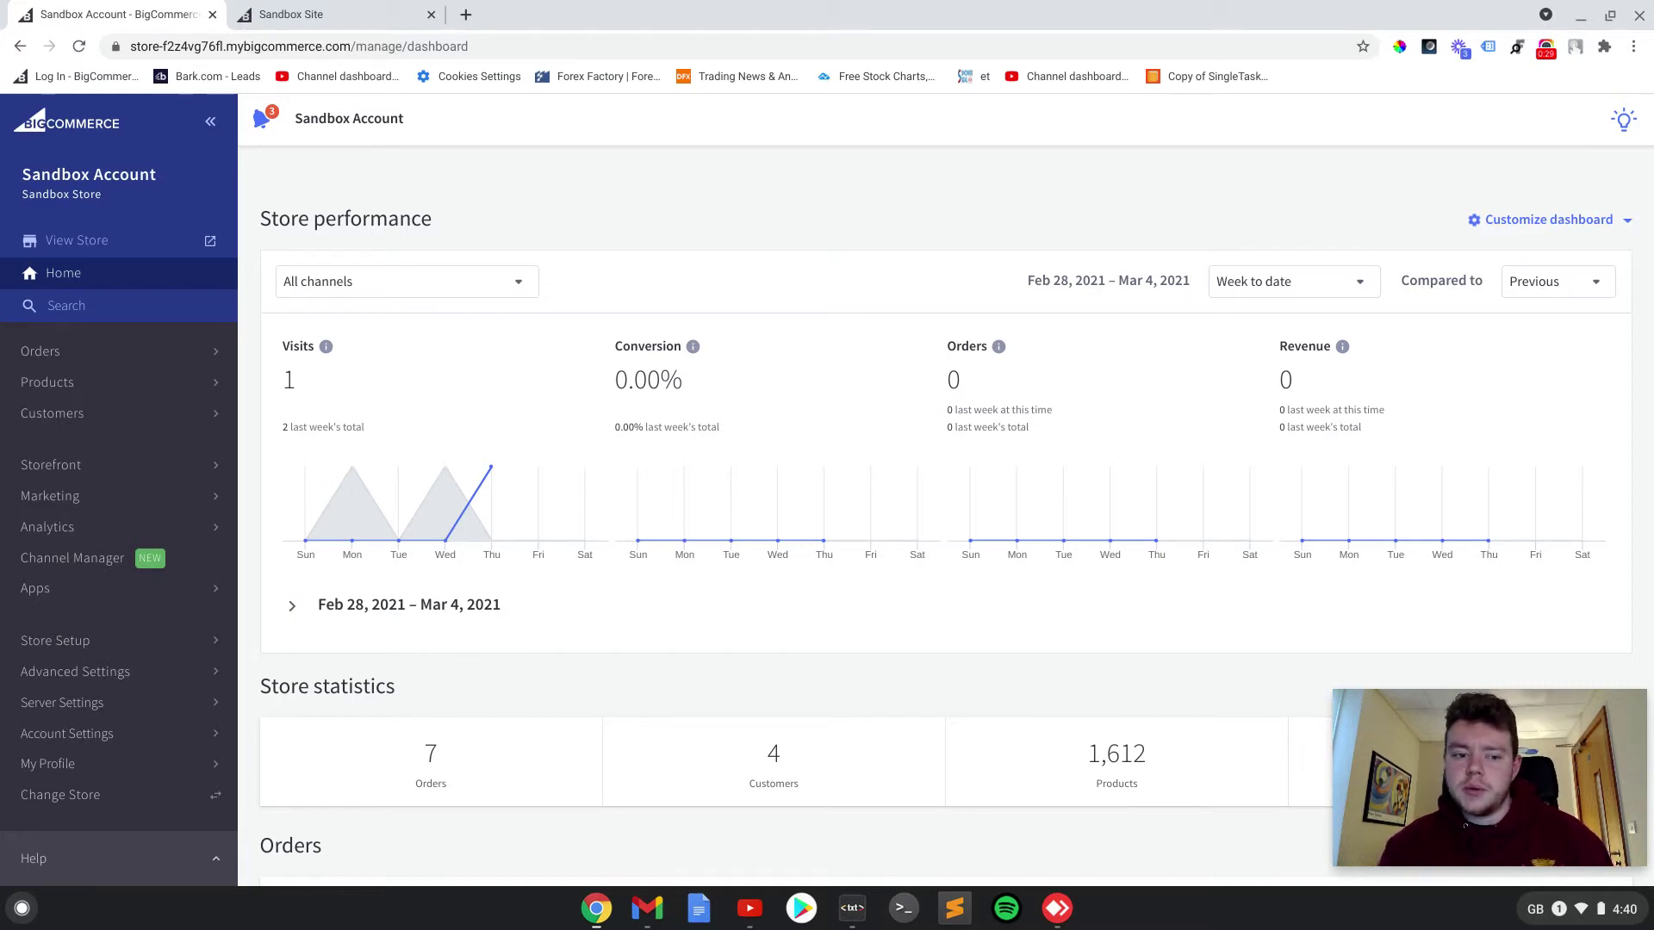
Open the Storefront Home Page Carousel editor and look through its empty slides
click(108, 325)
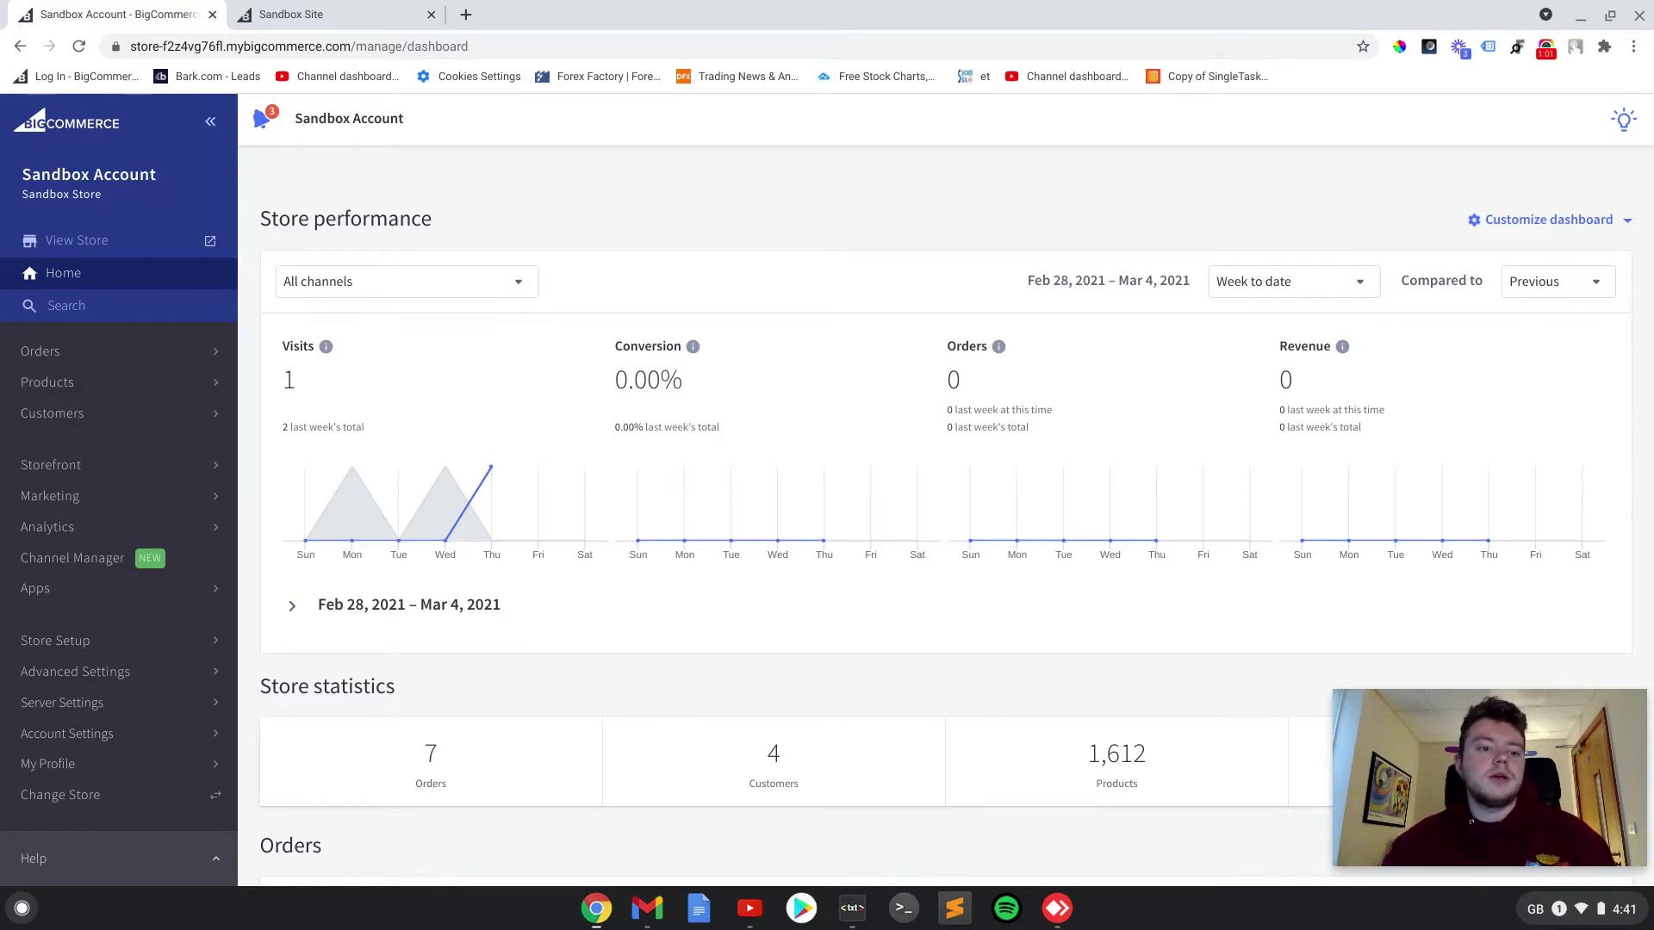
click(81, 475)
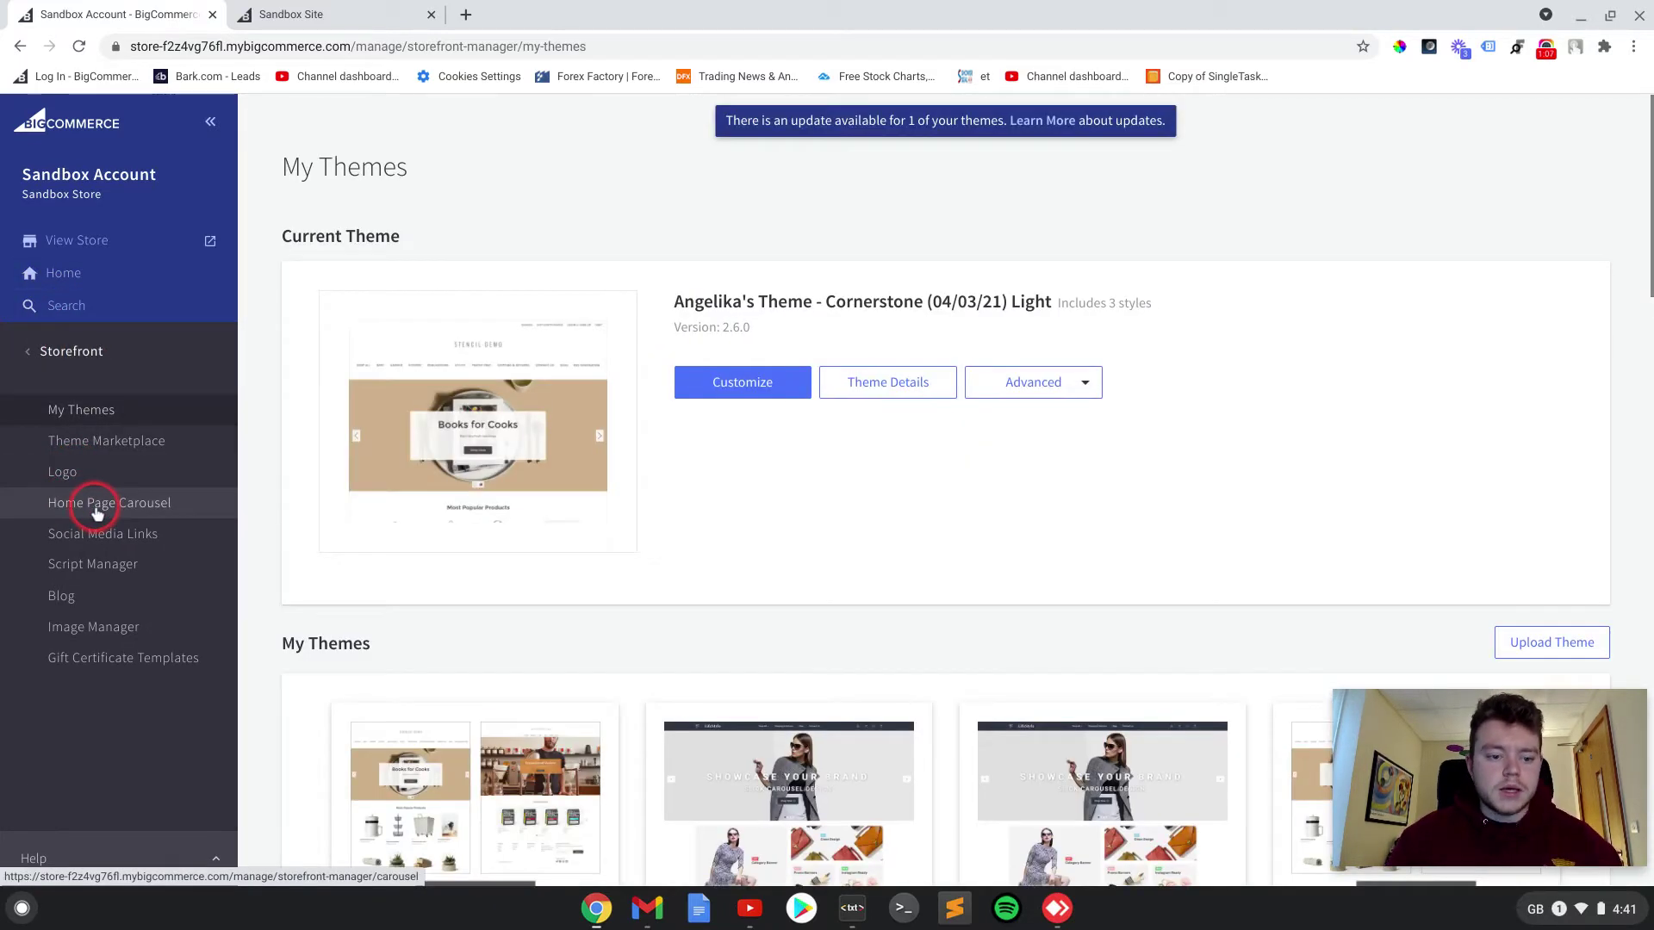
click(96, 512)
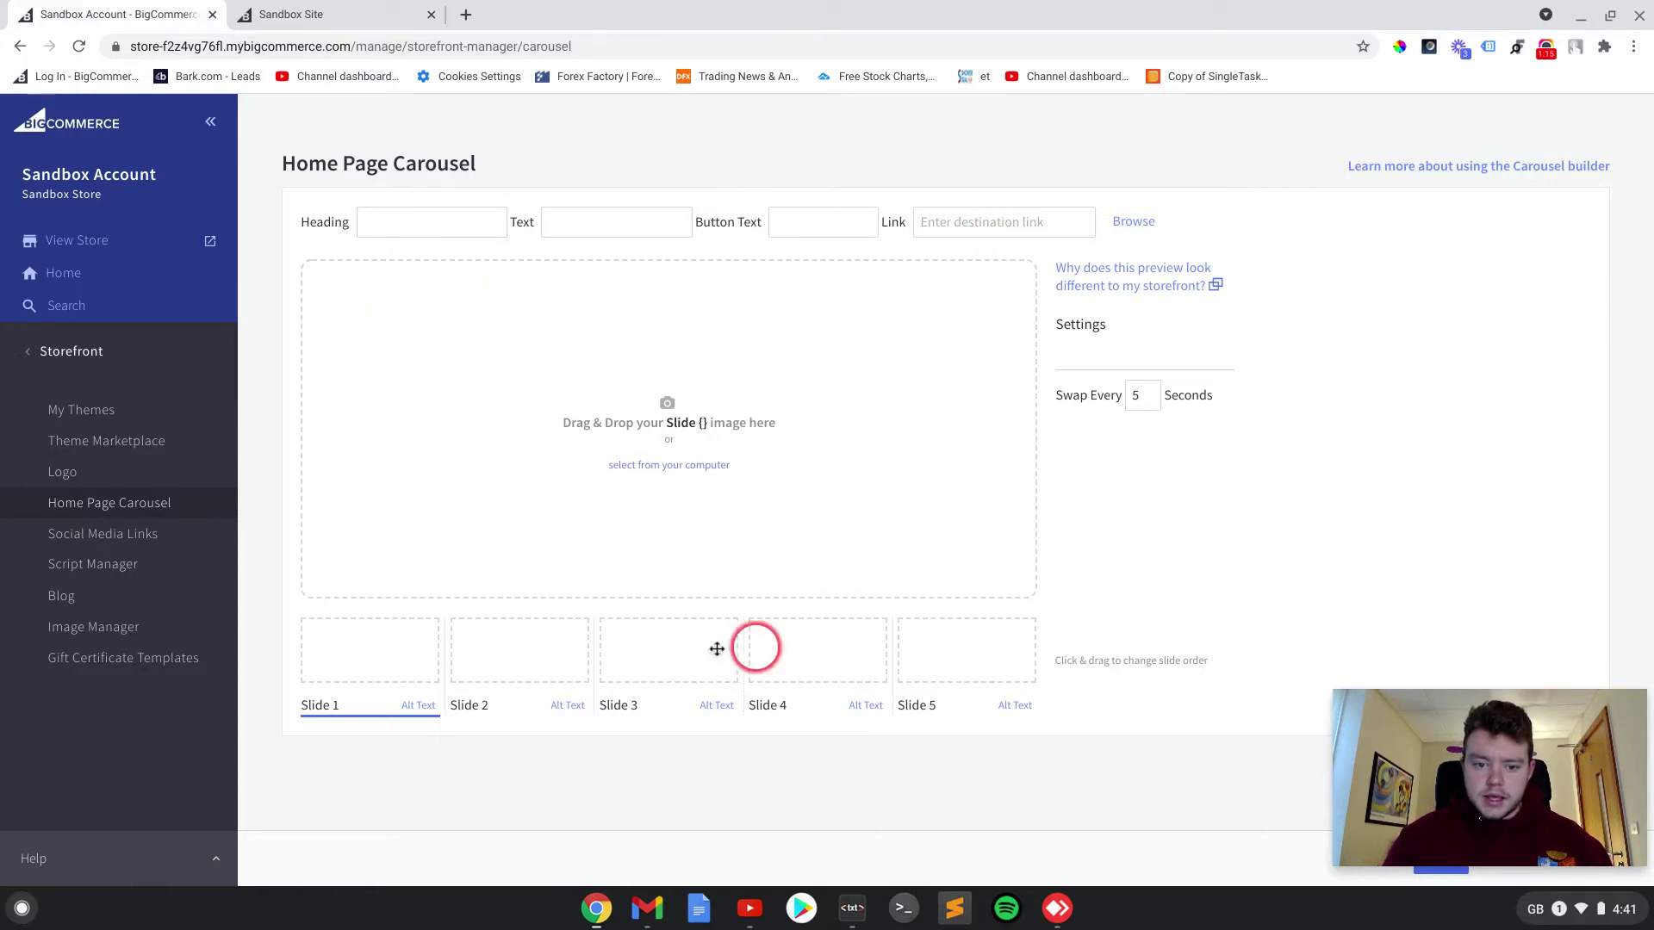
click(541, 642)
click(683, 639)
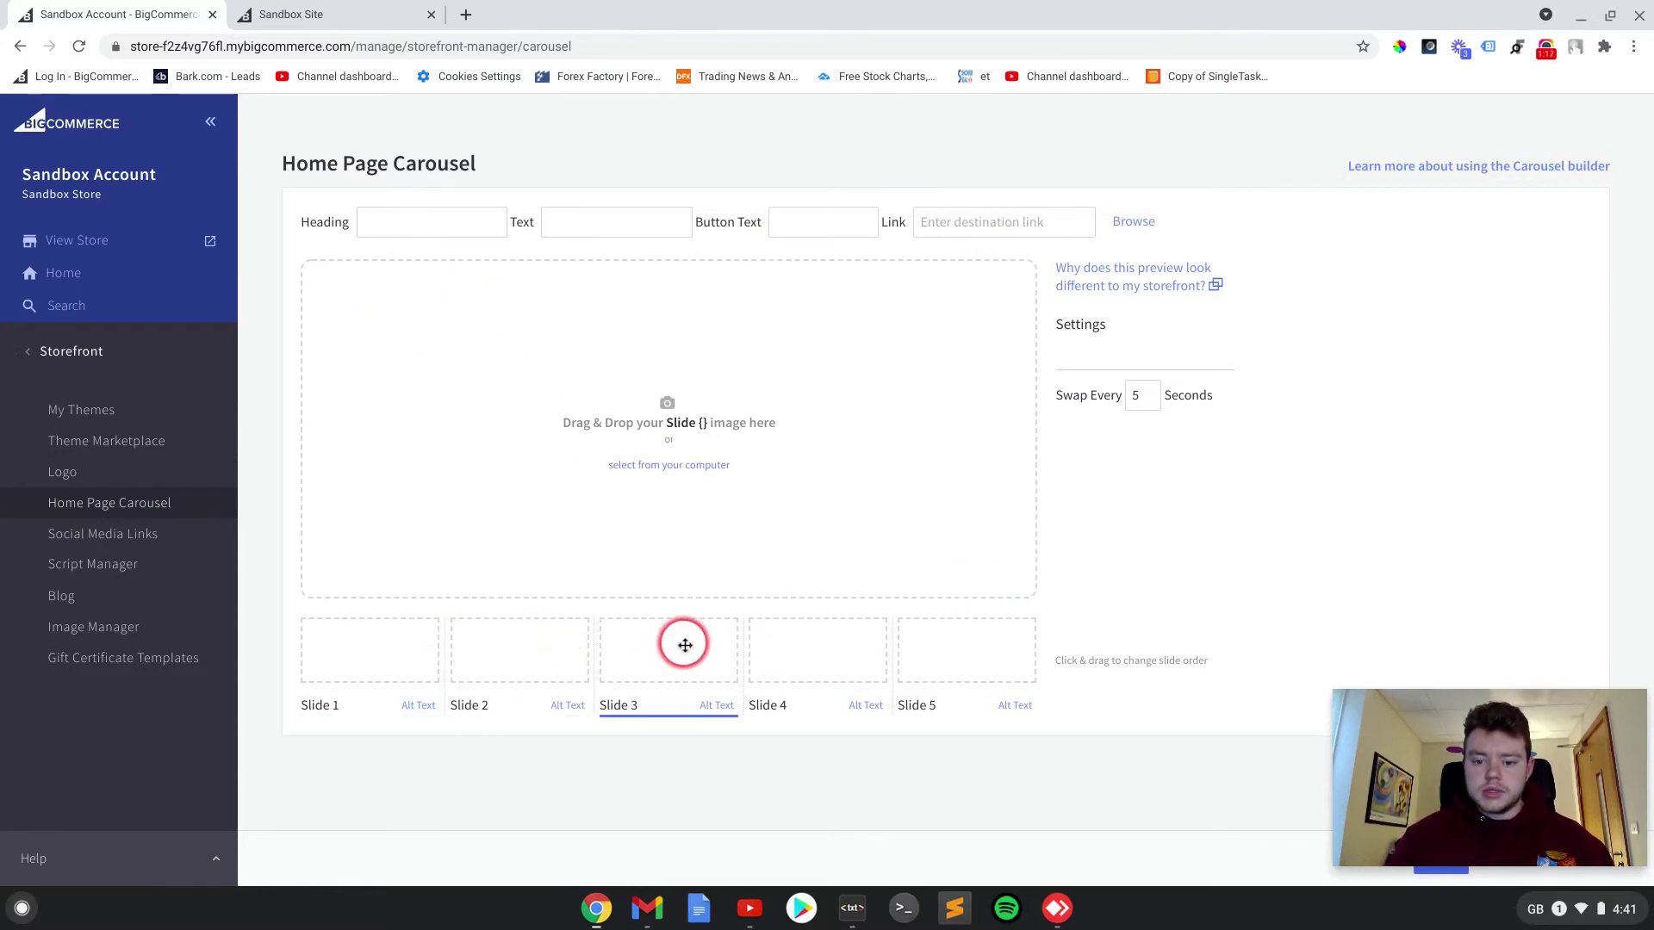
click(824, 648)
click(955, 658)
click(387, 648)
Upload Carousel-1.jpeg.png into slide 1 and carousel-2.png into slide 2
click(644, 469)
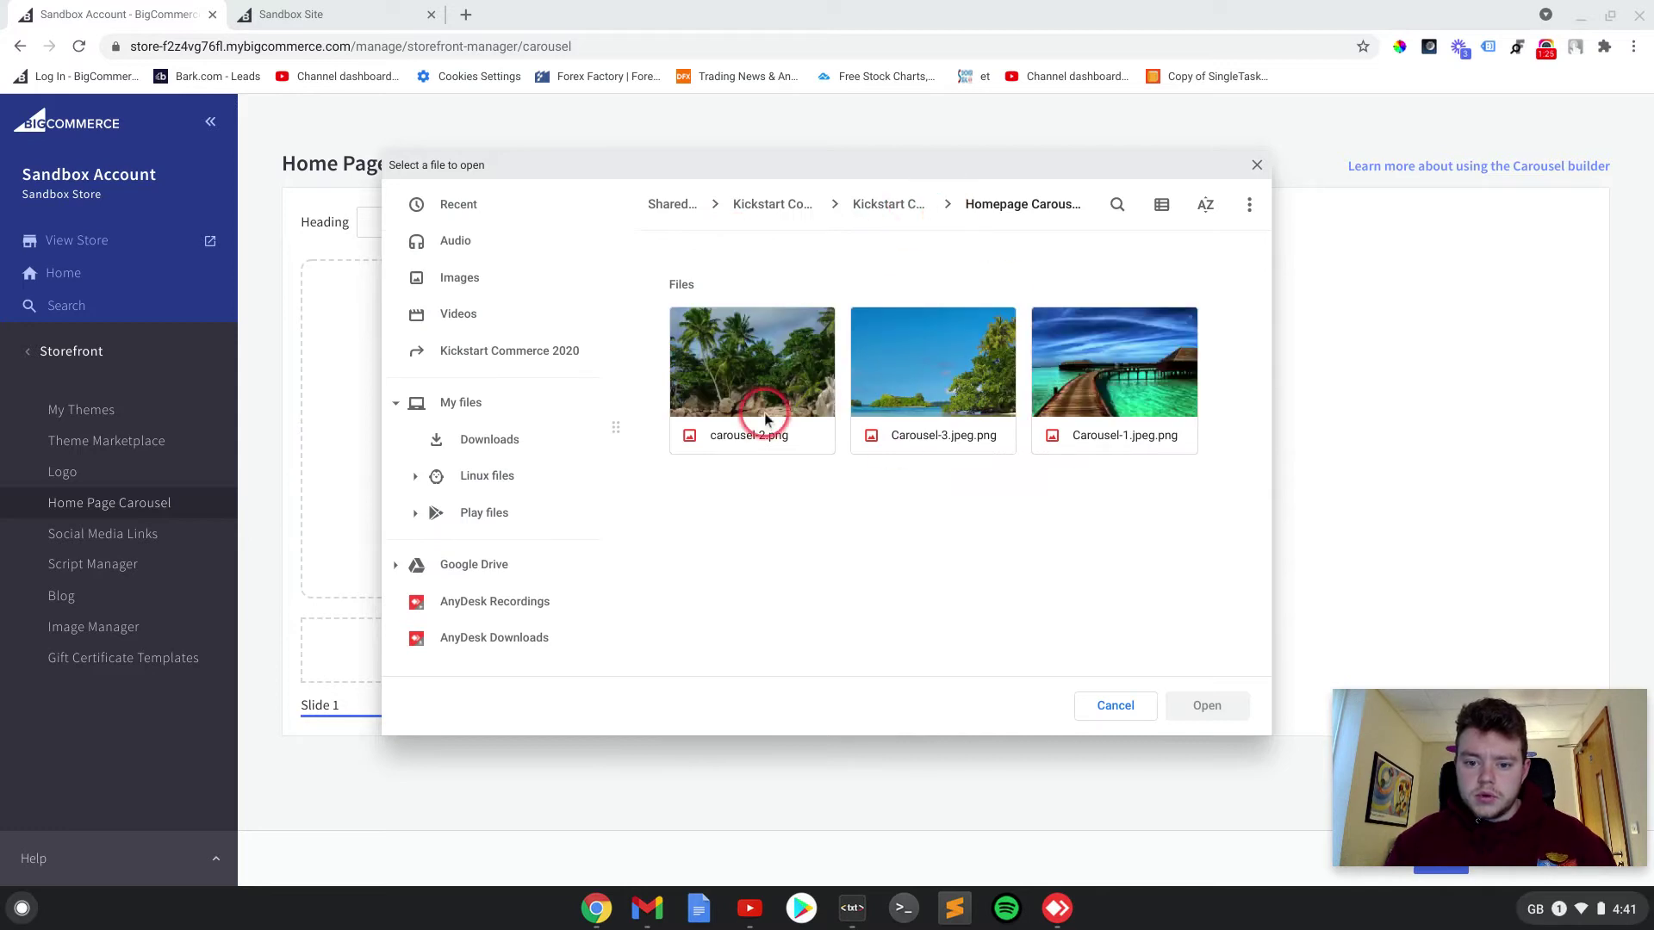
click(1098, 392)
click(1209, 706)
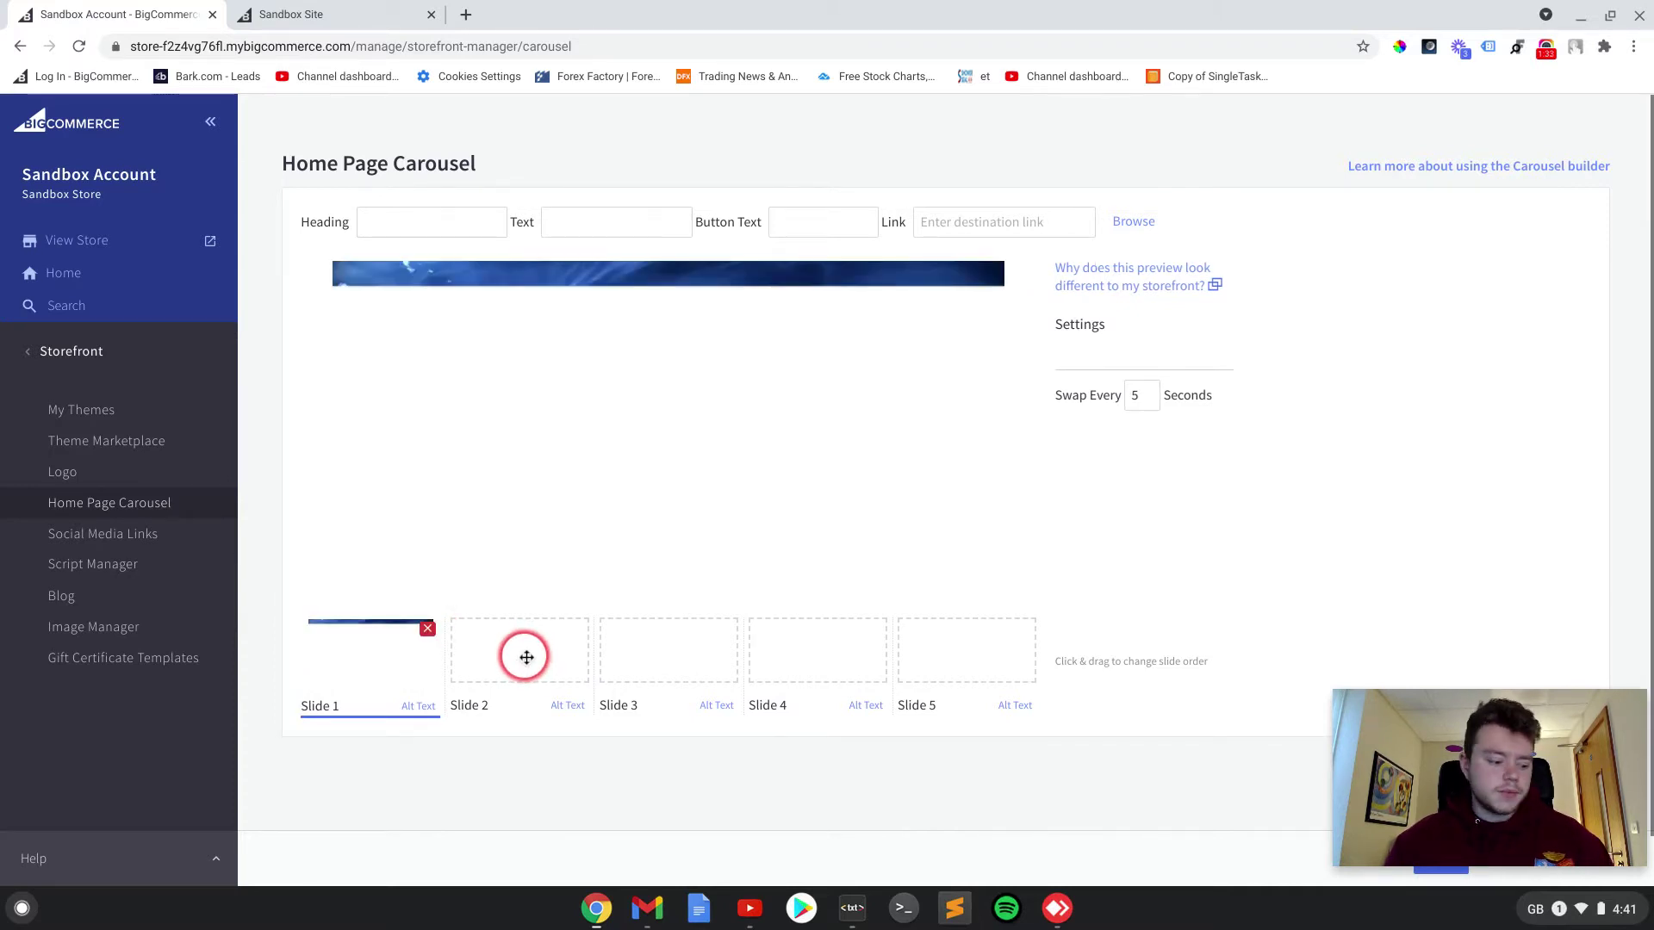
click(525, 657)
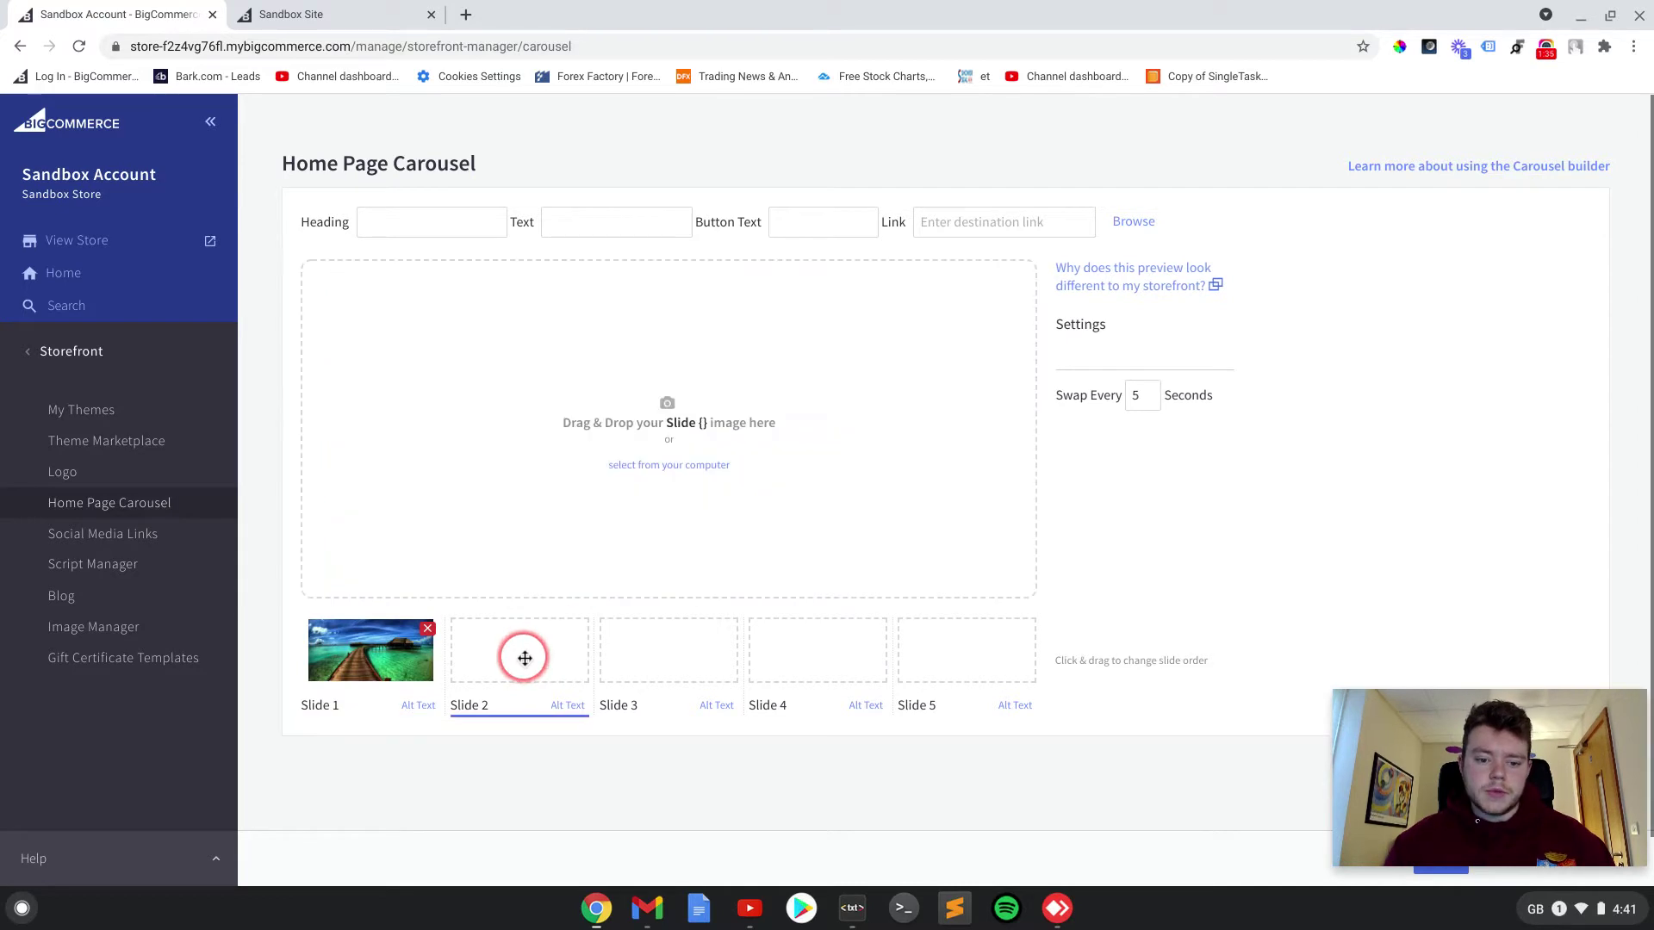
click(668, 467)
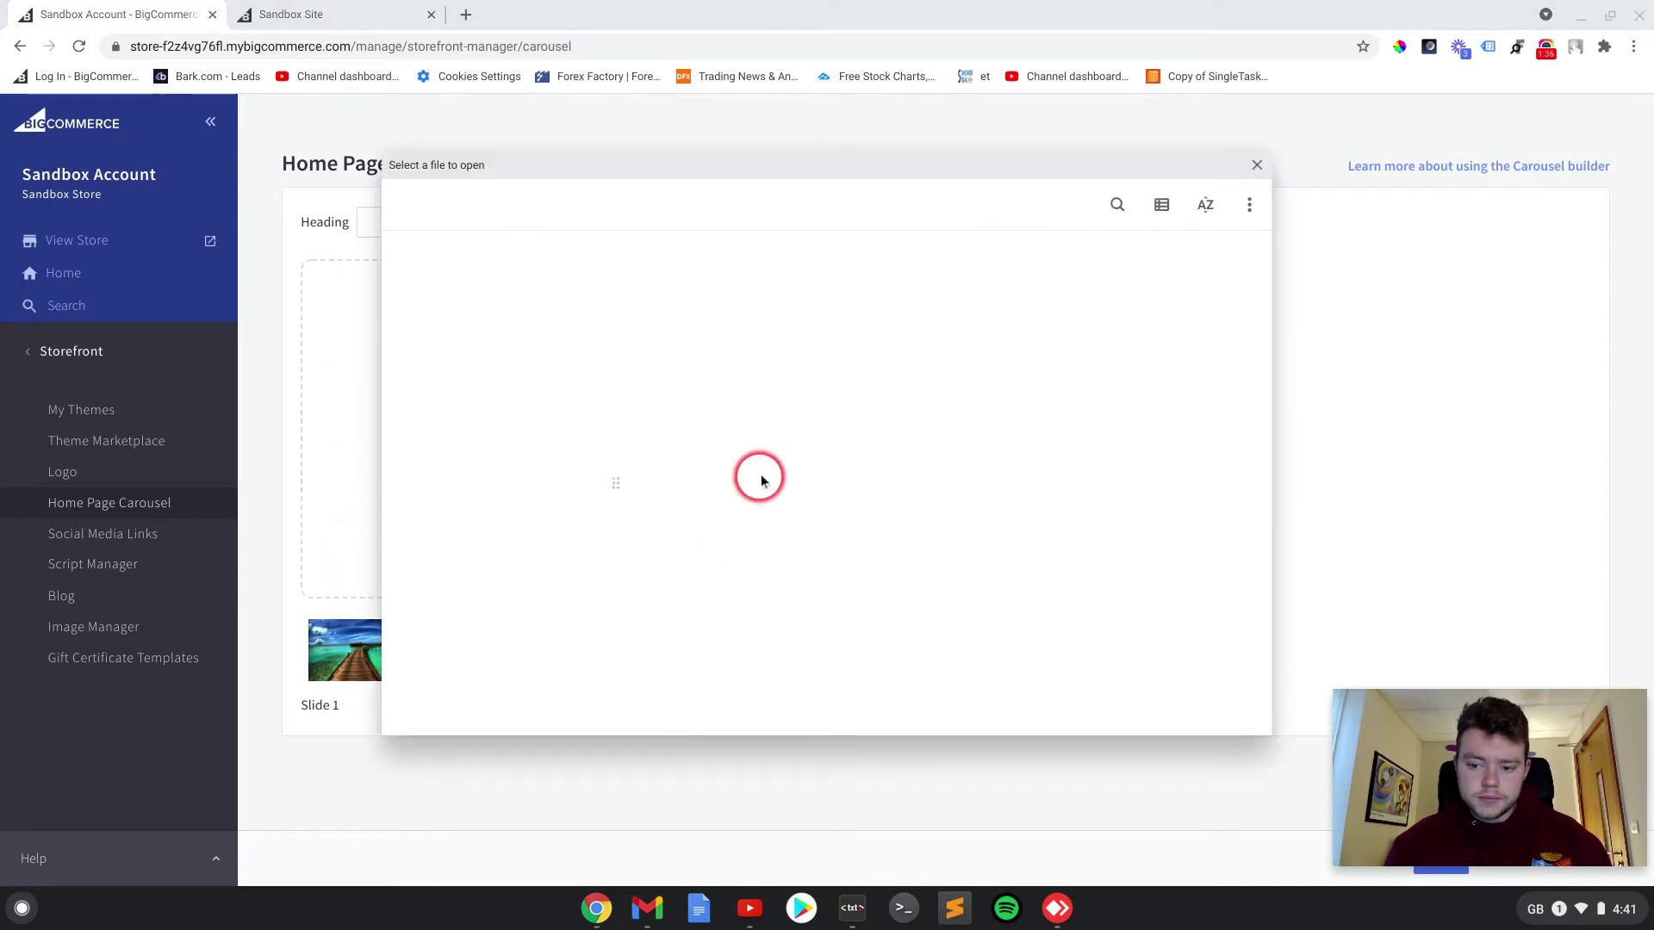
click(763, 405)
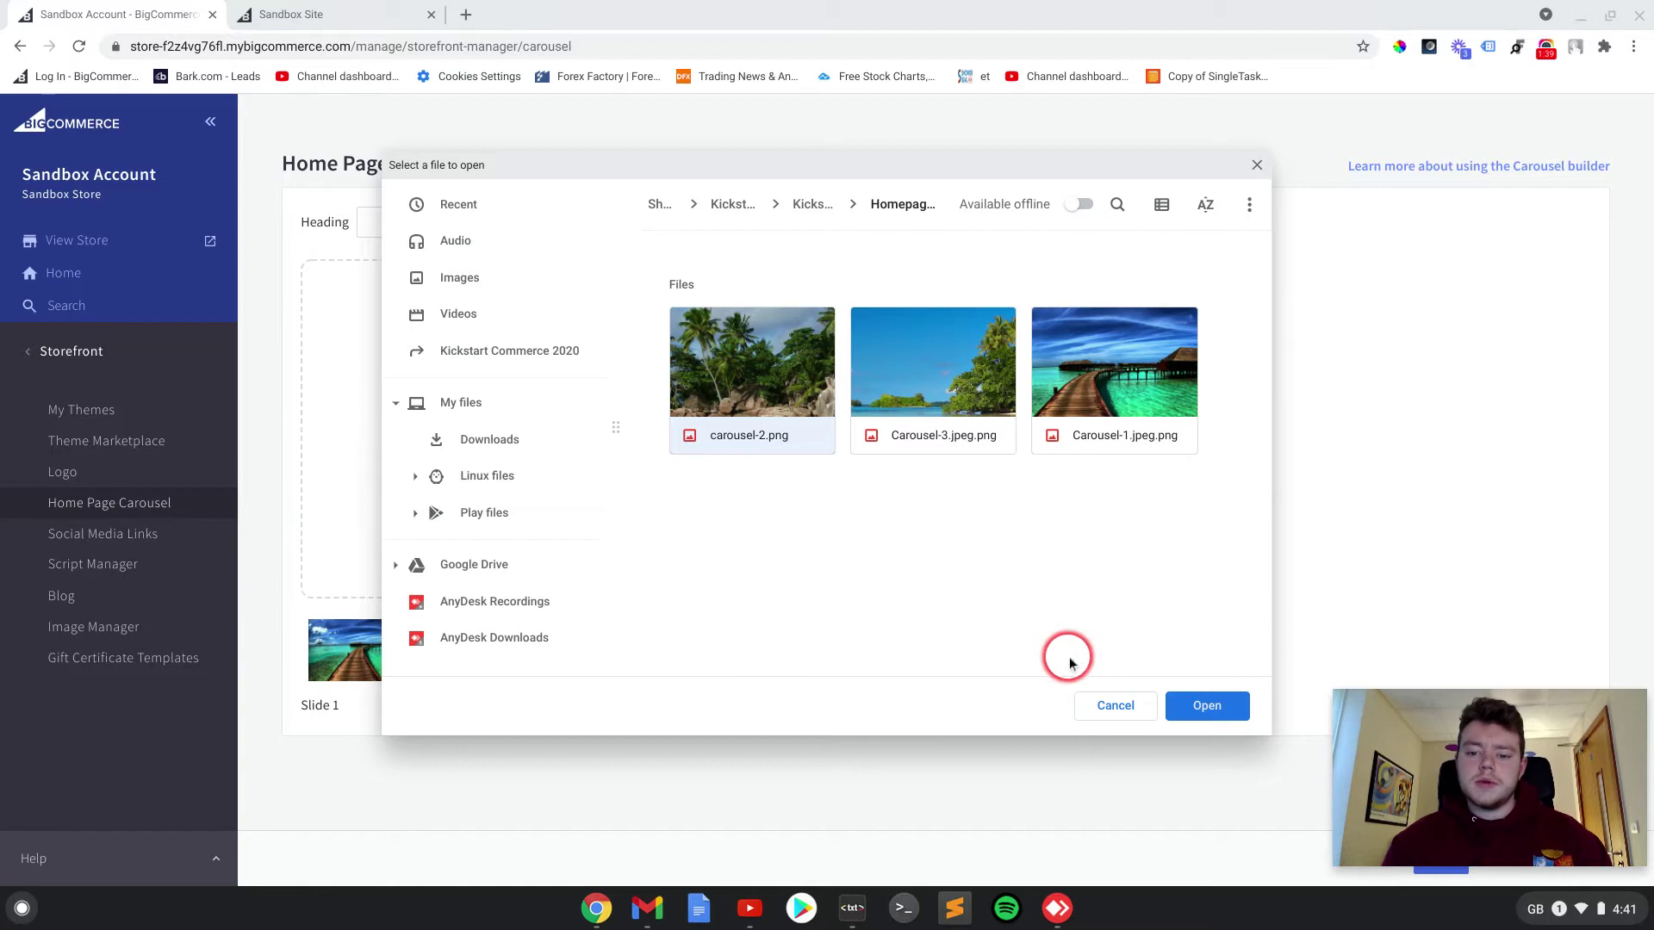
click(1206, 706)
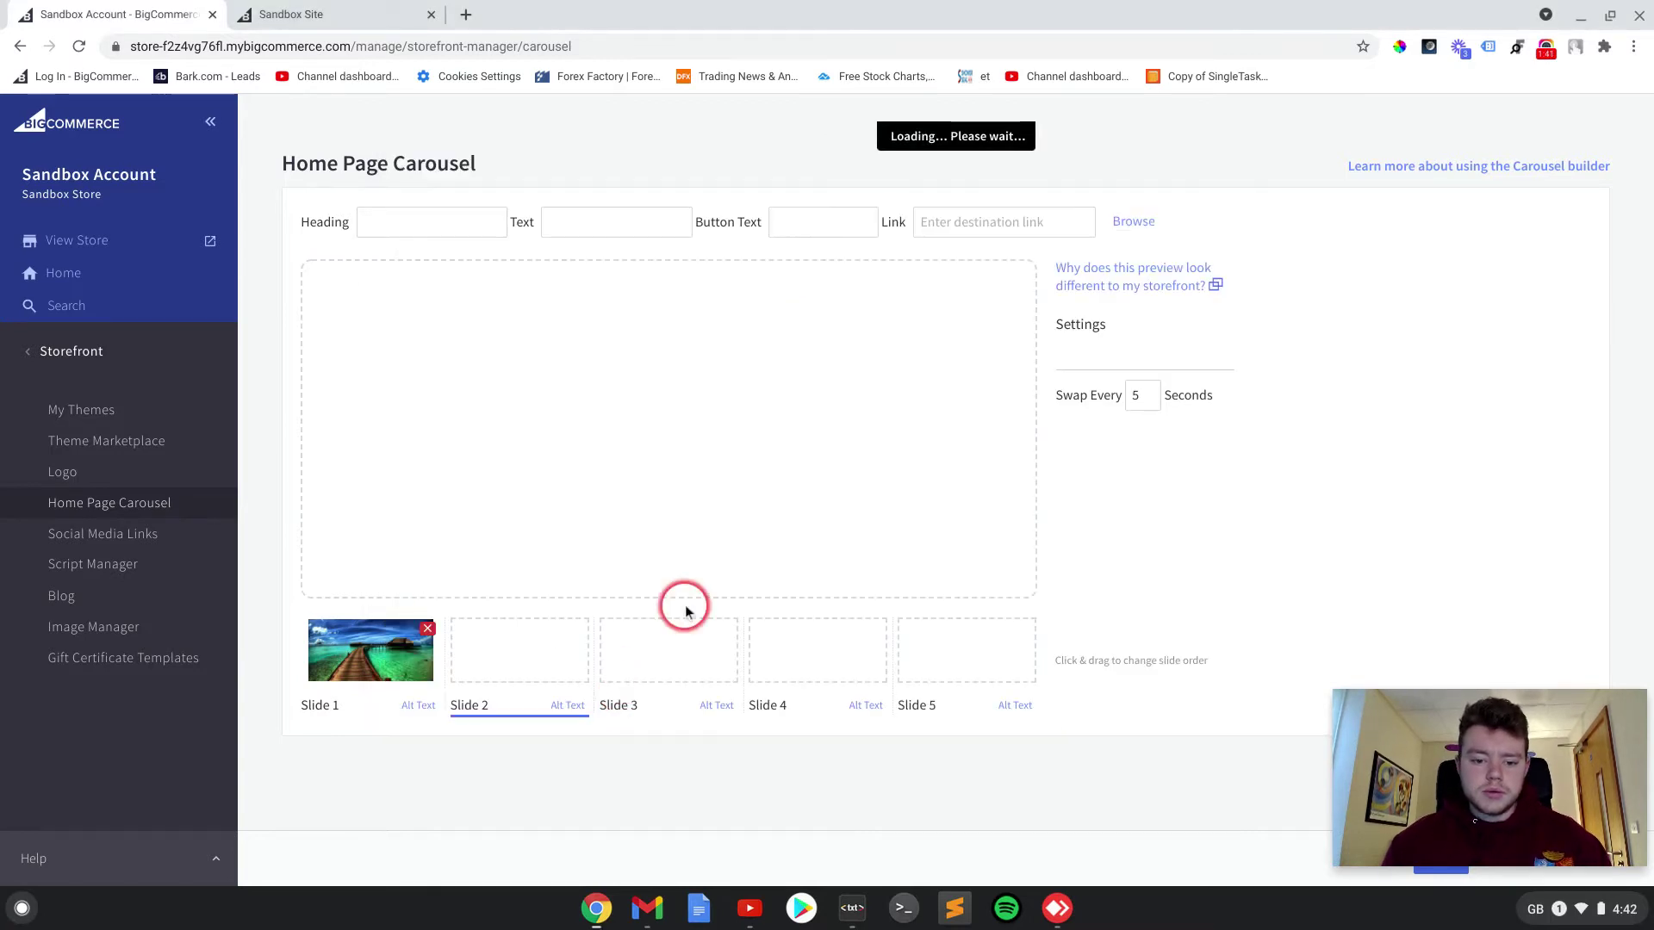
mouse_move(1604, 793)
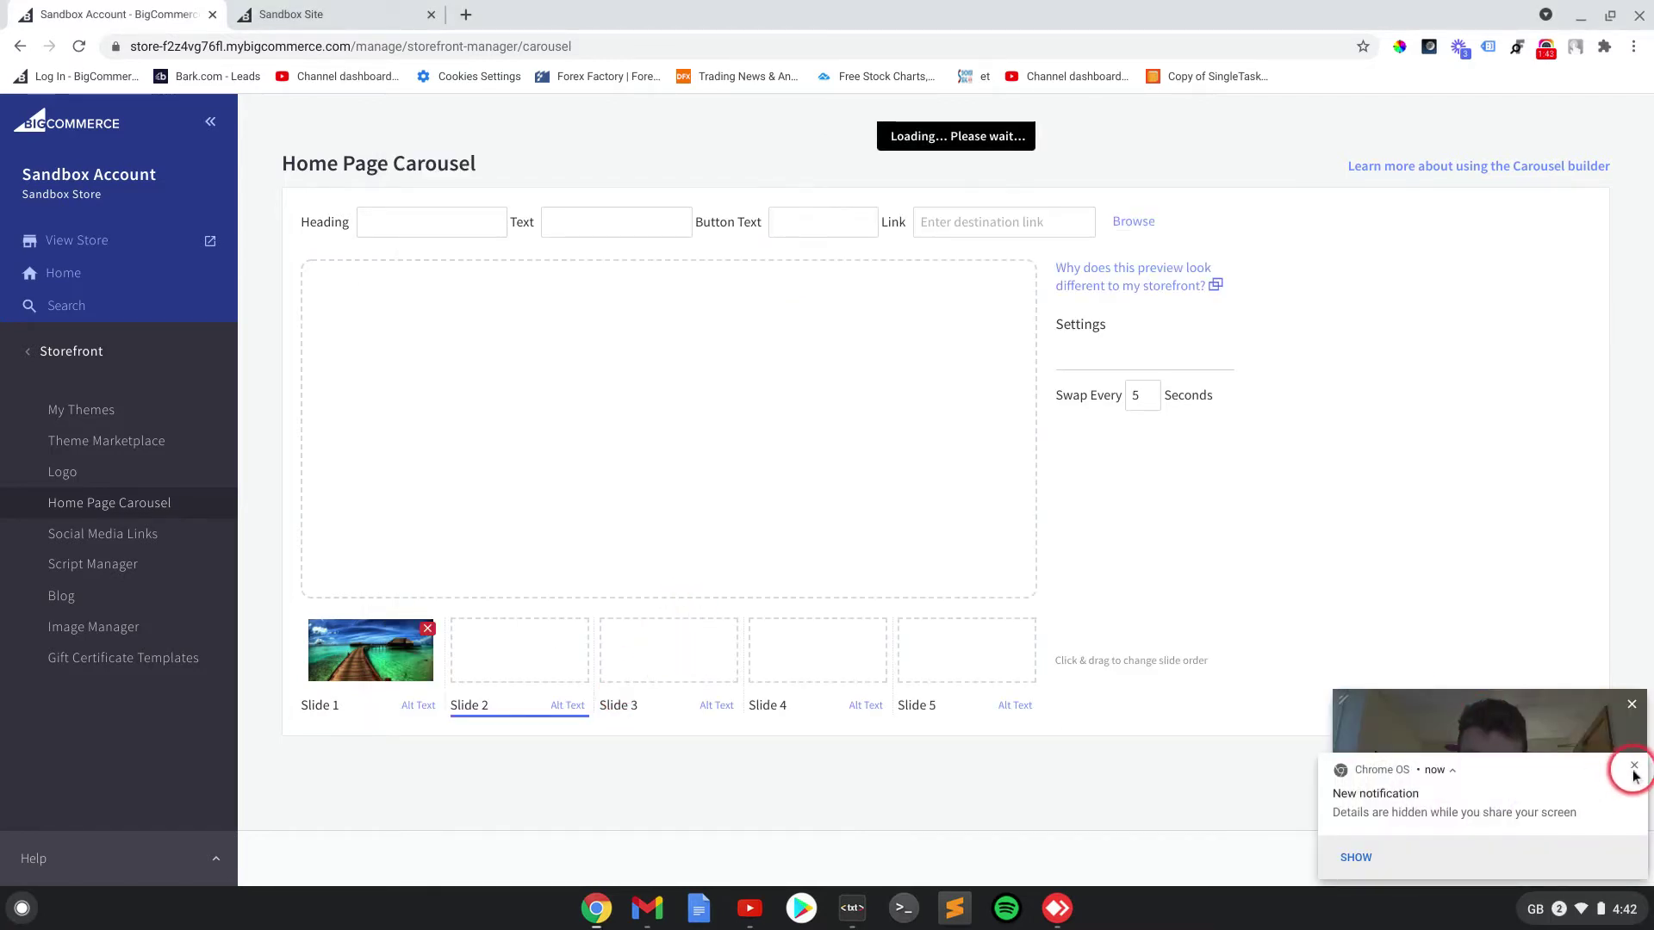
click(1634, 769)
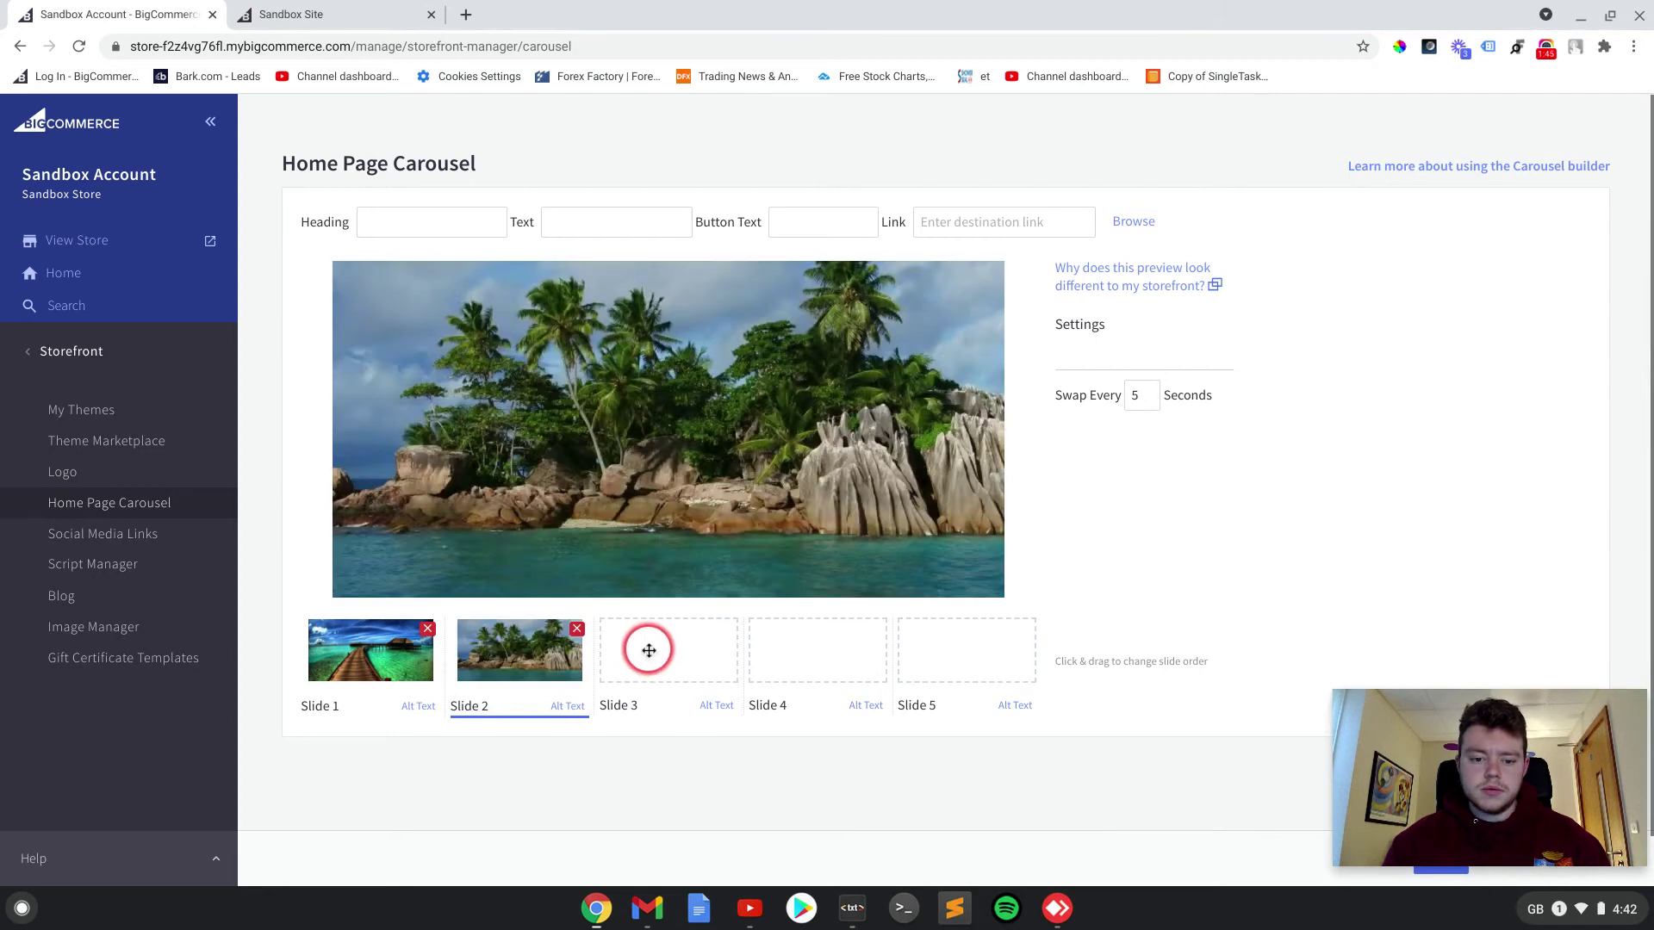
Upload the sandy beach image Carousel-3.jpeg.png into slide 3, then reselect slide 1
click(649, 650)
click(675, 463)
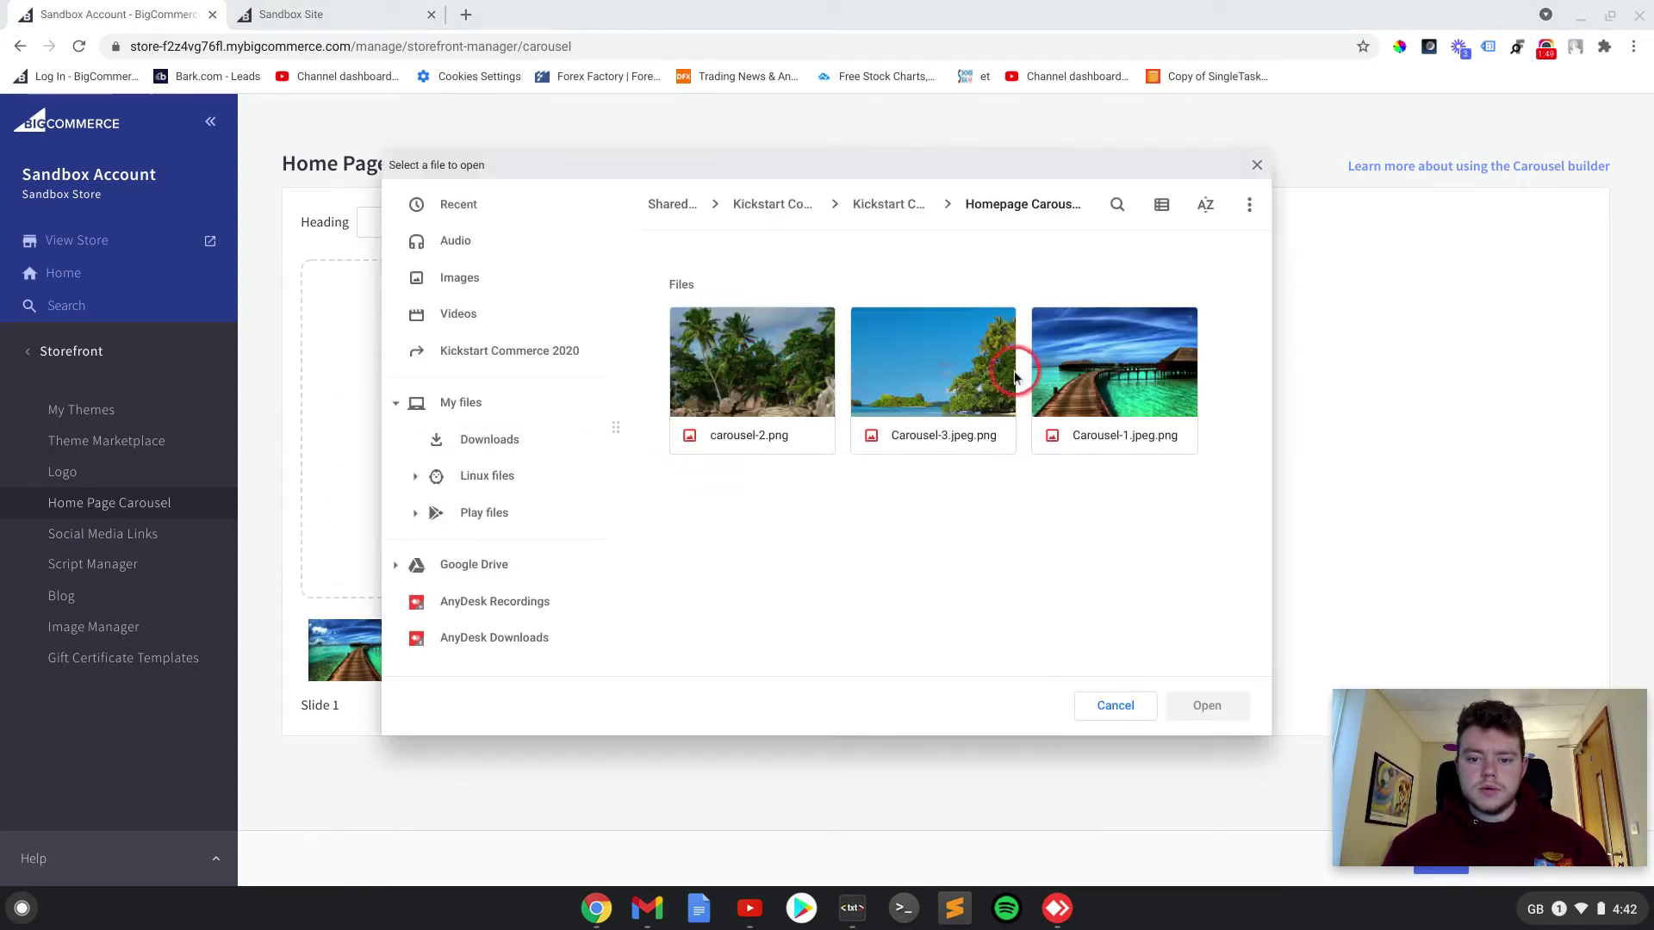
click(1015, 377)
click(1199, 704)
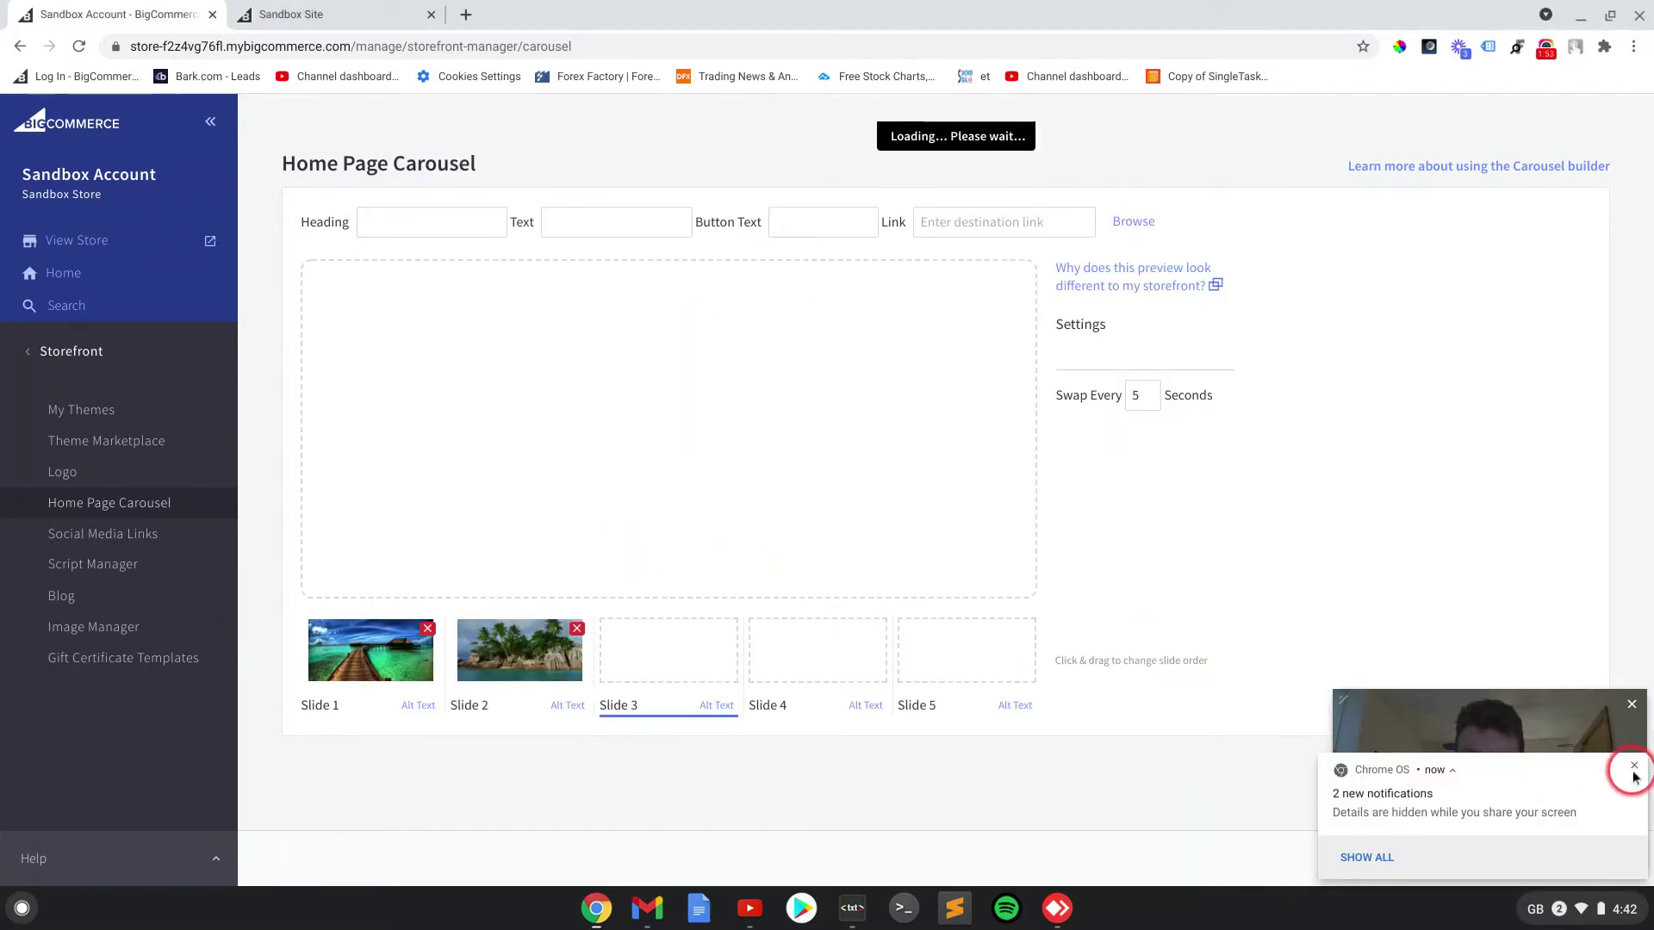
click(1636, 770)
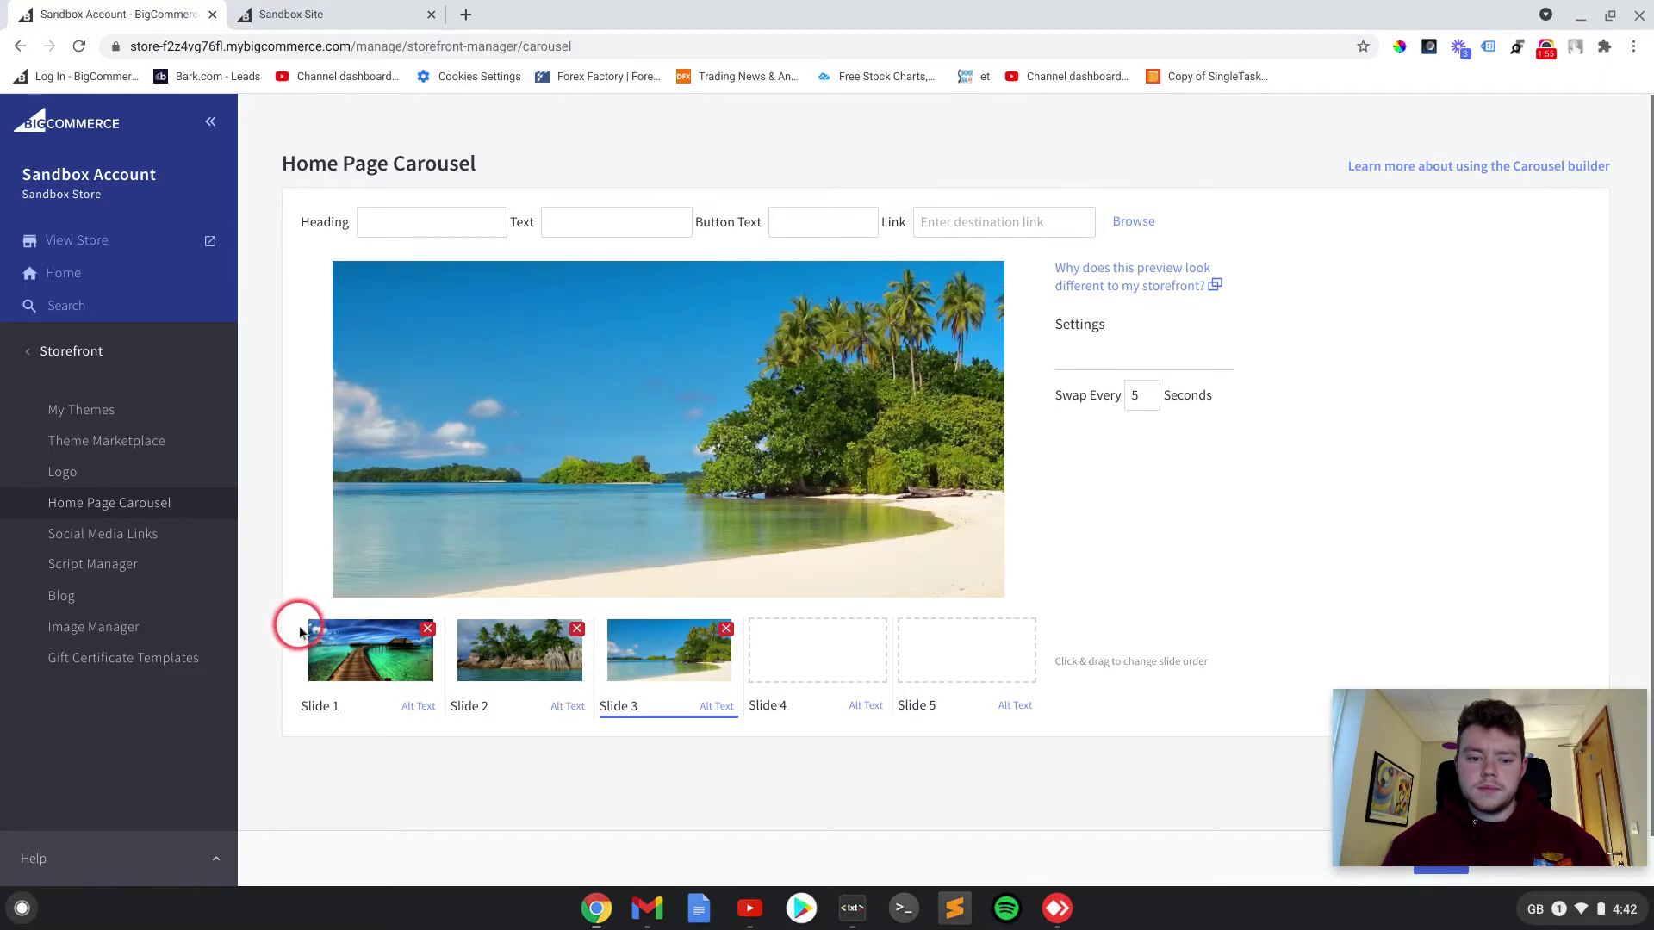
click(370, 659)
Autofill Slide 1 with heading HEADING EXAMPLE, text TEXT EXAMPLE and button BUTTON EXAMPLE
click(402, 217)
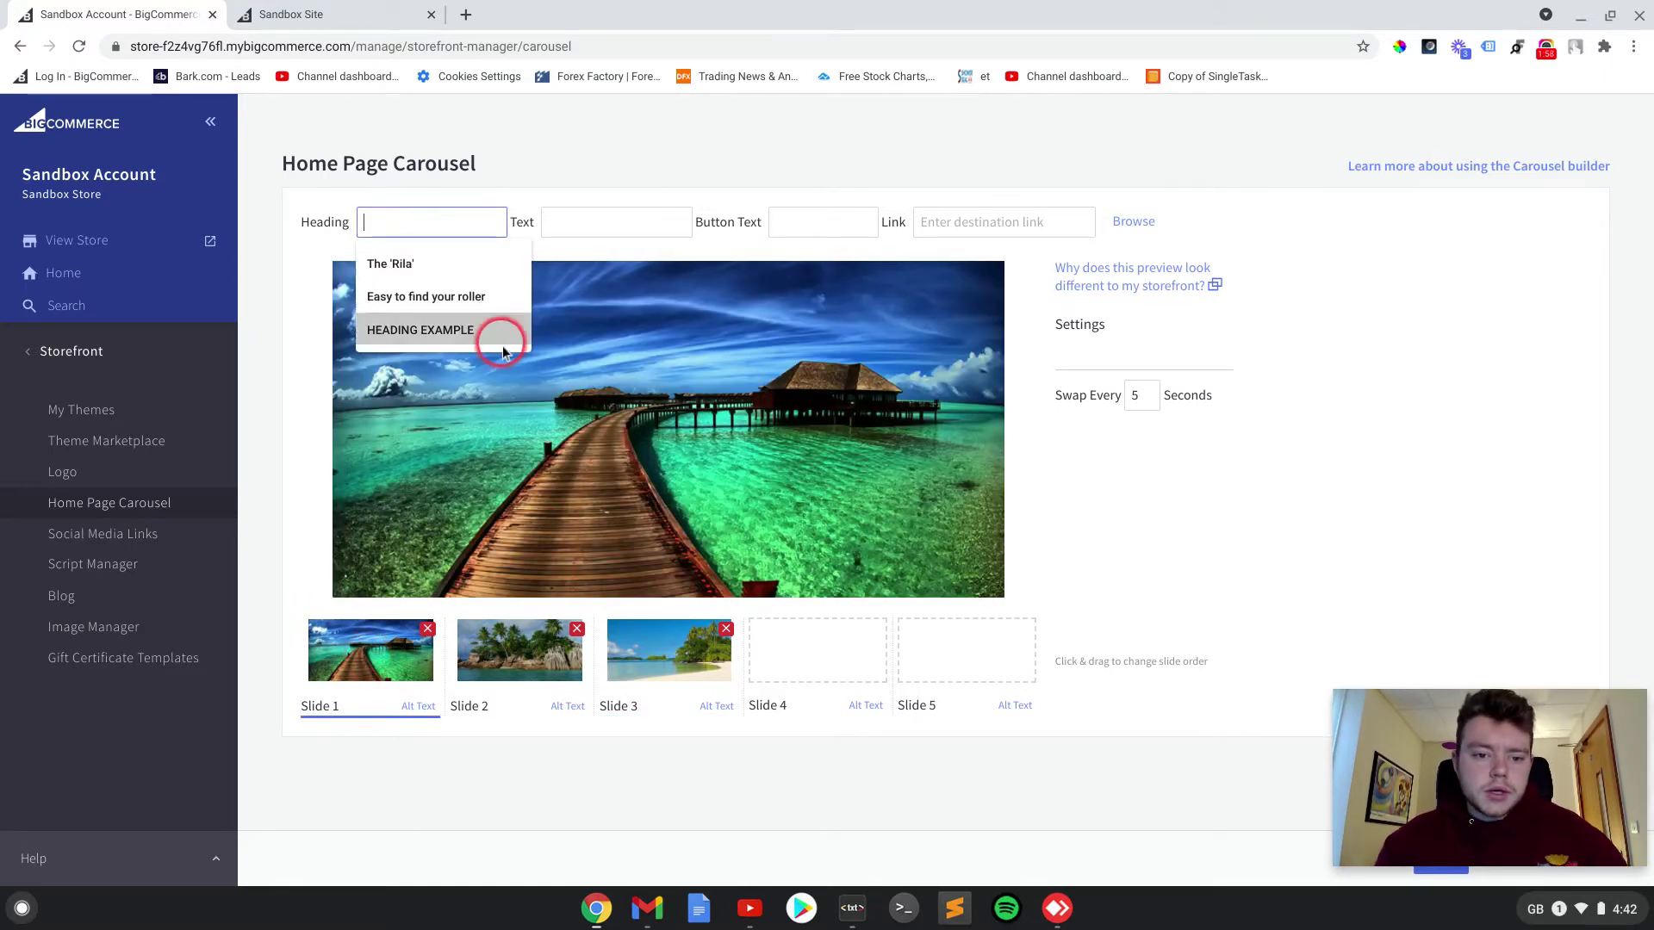
click(452, 330)
click(591, 221)
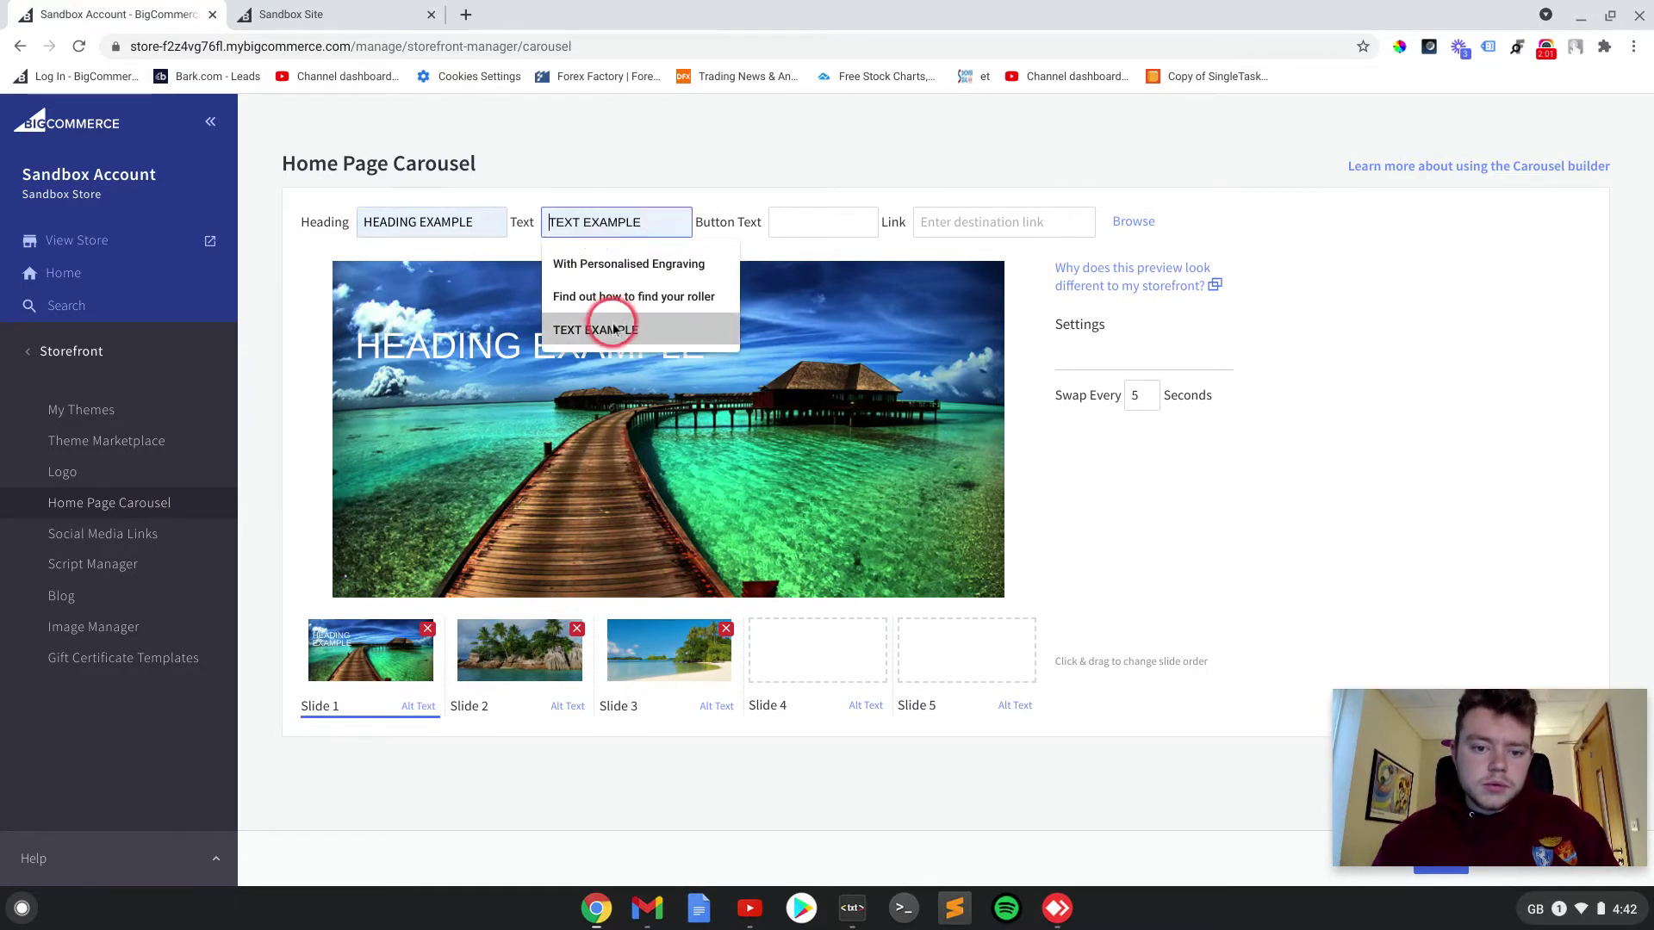
click(589, 328)
click(788, 217)
click(815, 328)
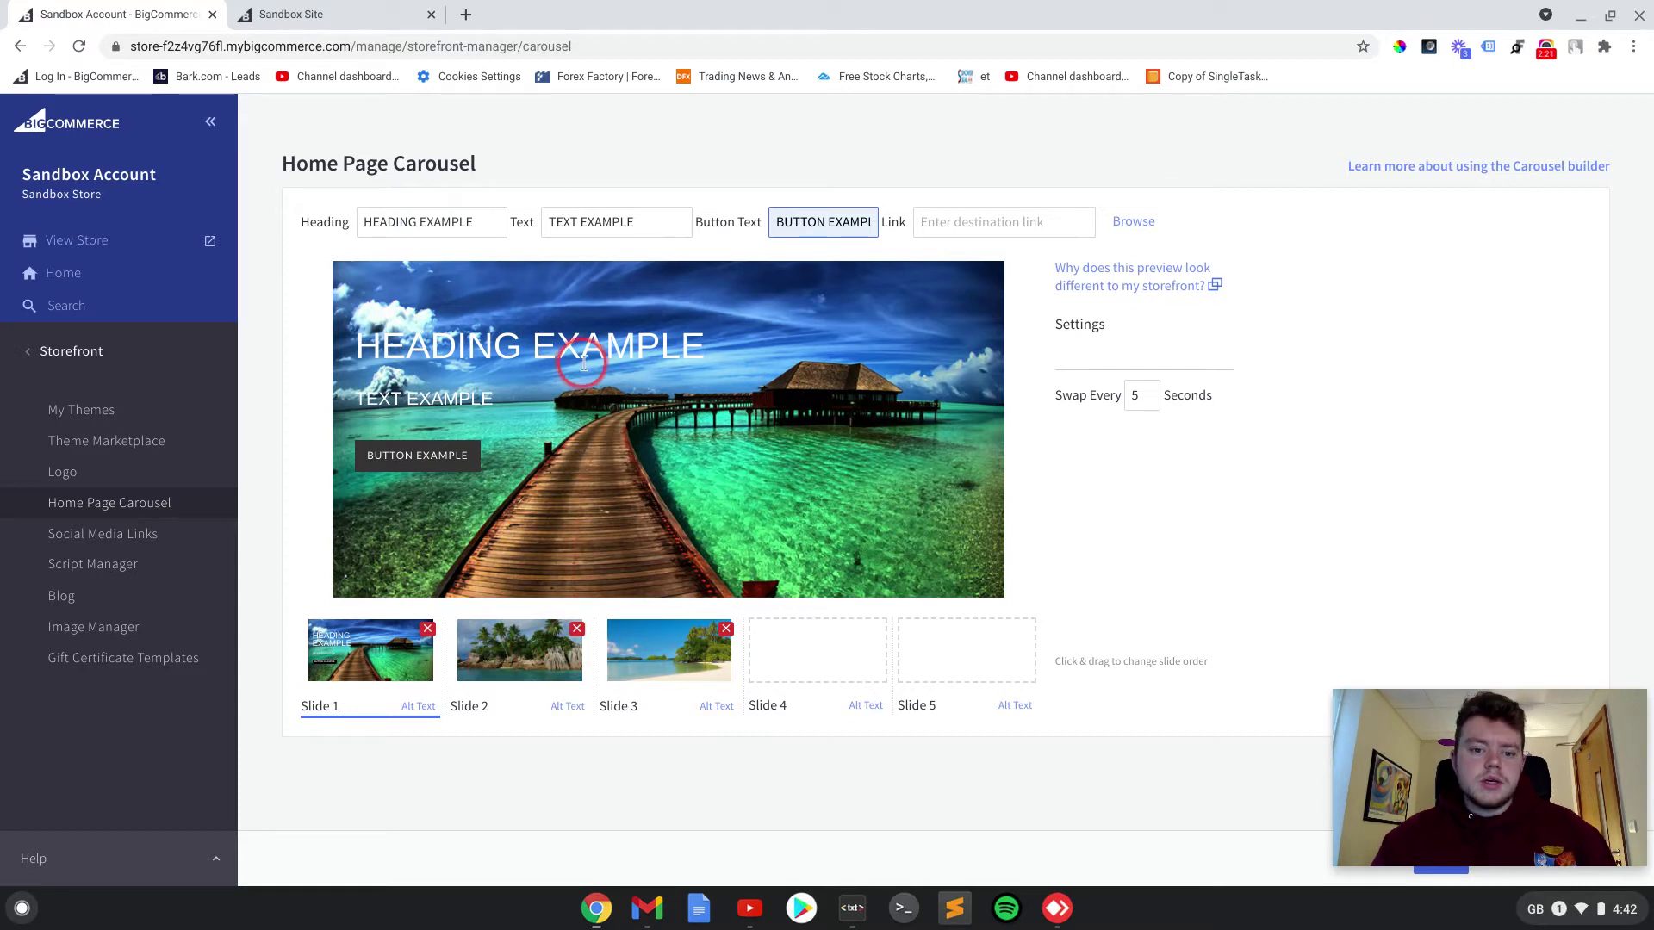
Give Slide 2 its numbered heading, text and button label BUTTON EXAMPLE 2
click(519, 633)
click(447, 223)
text(He)
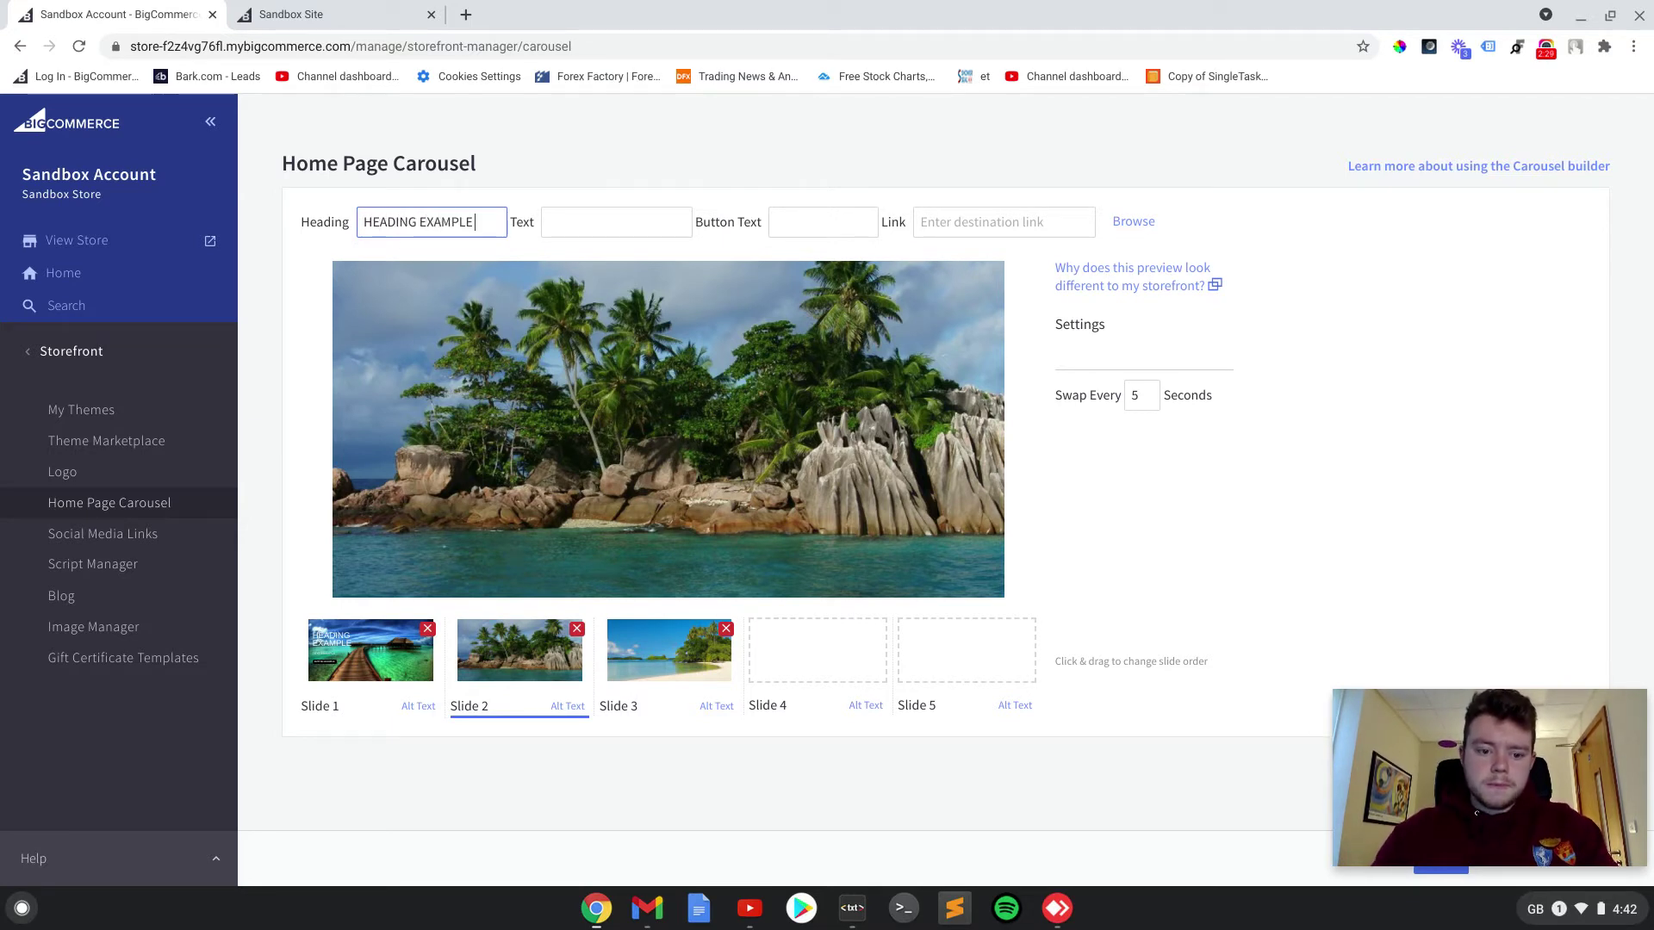
click(591, 216)
text(TEXT EXAMPLE 2)
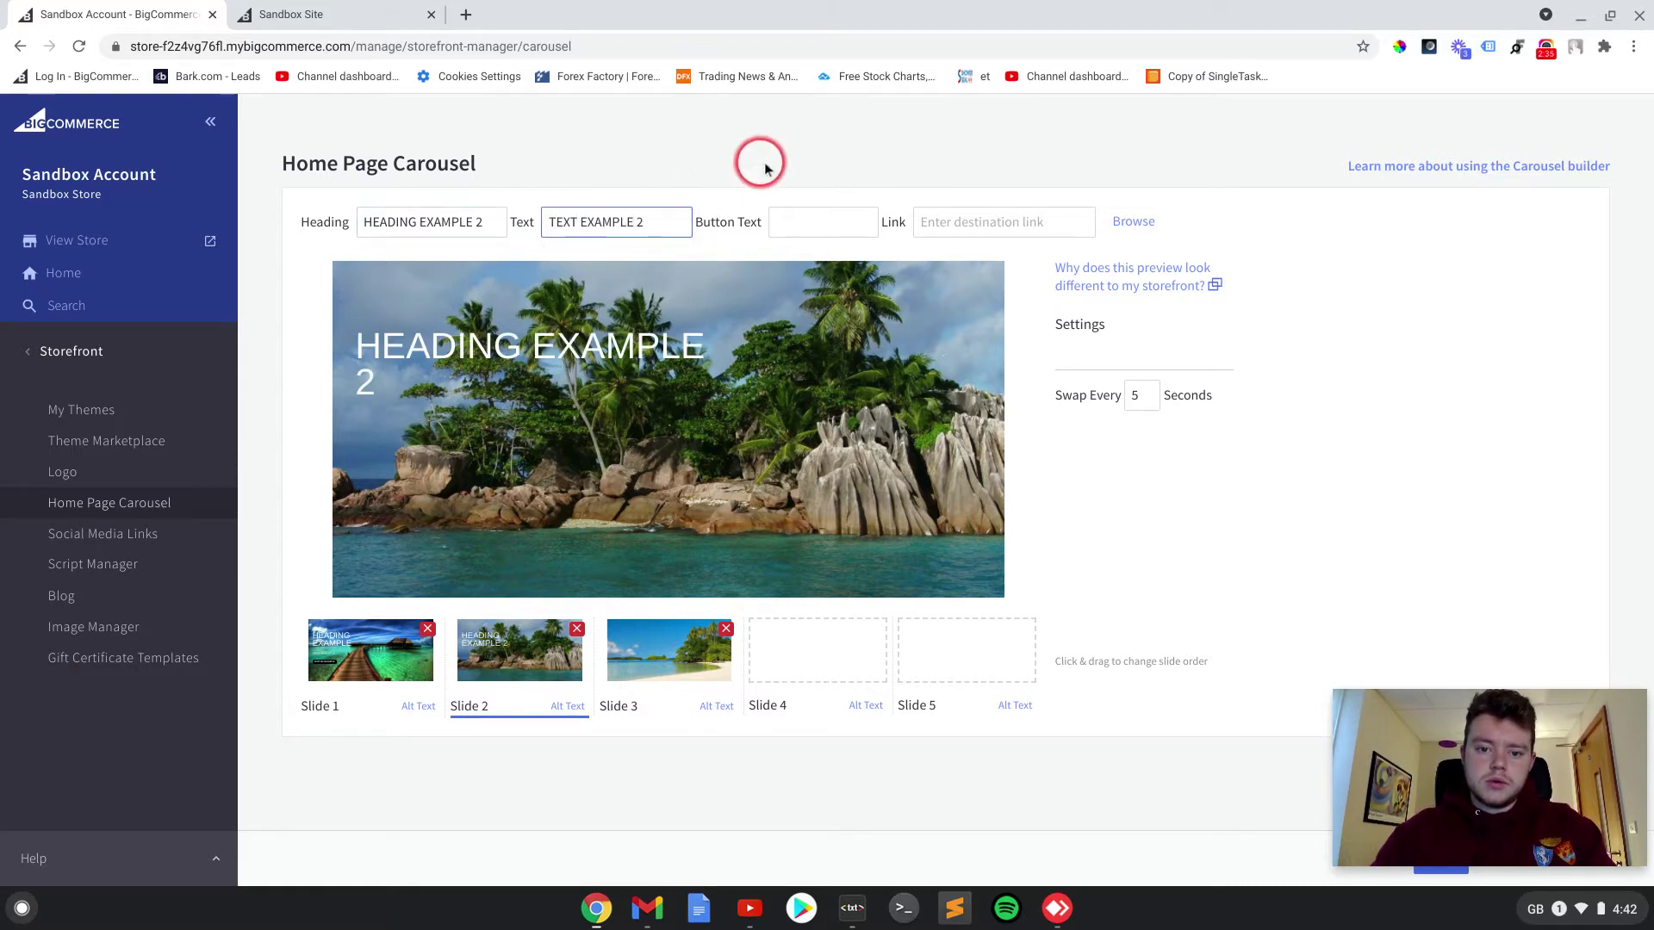
click(792, 213)
text(BU)
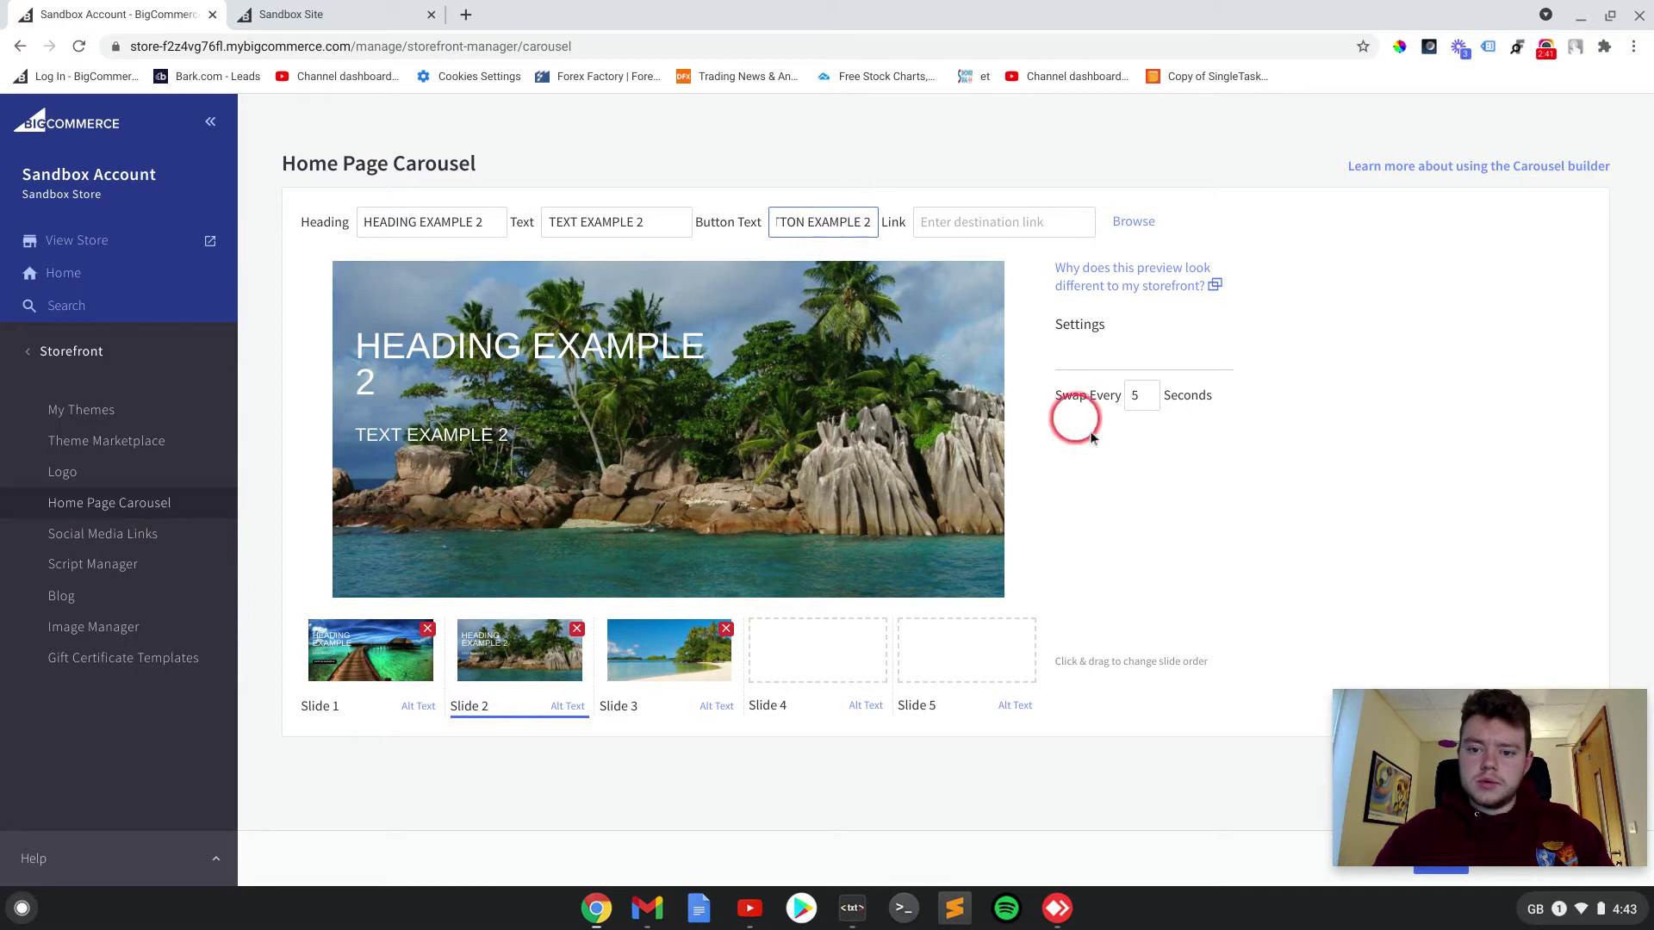
click(1129, 480)
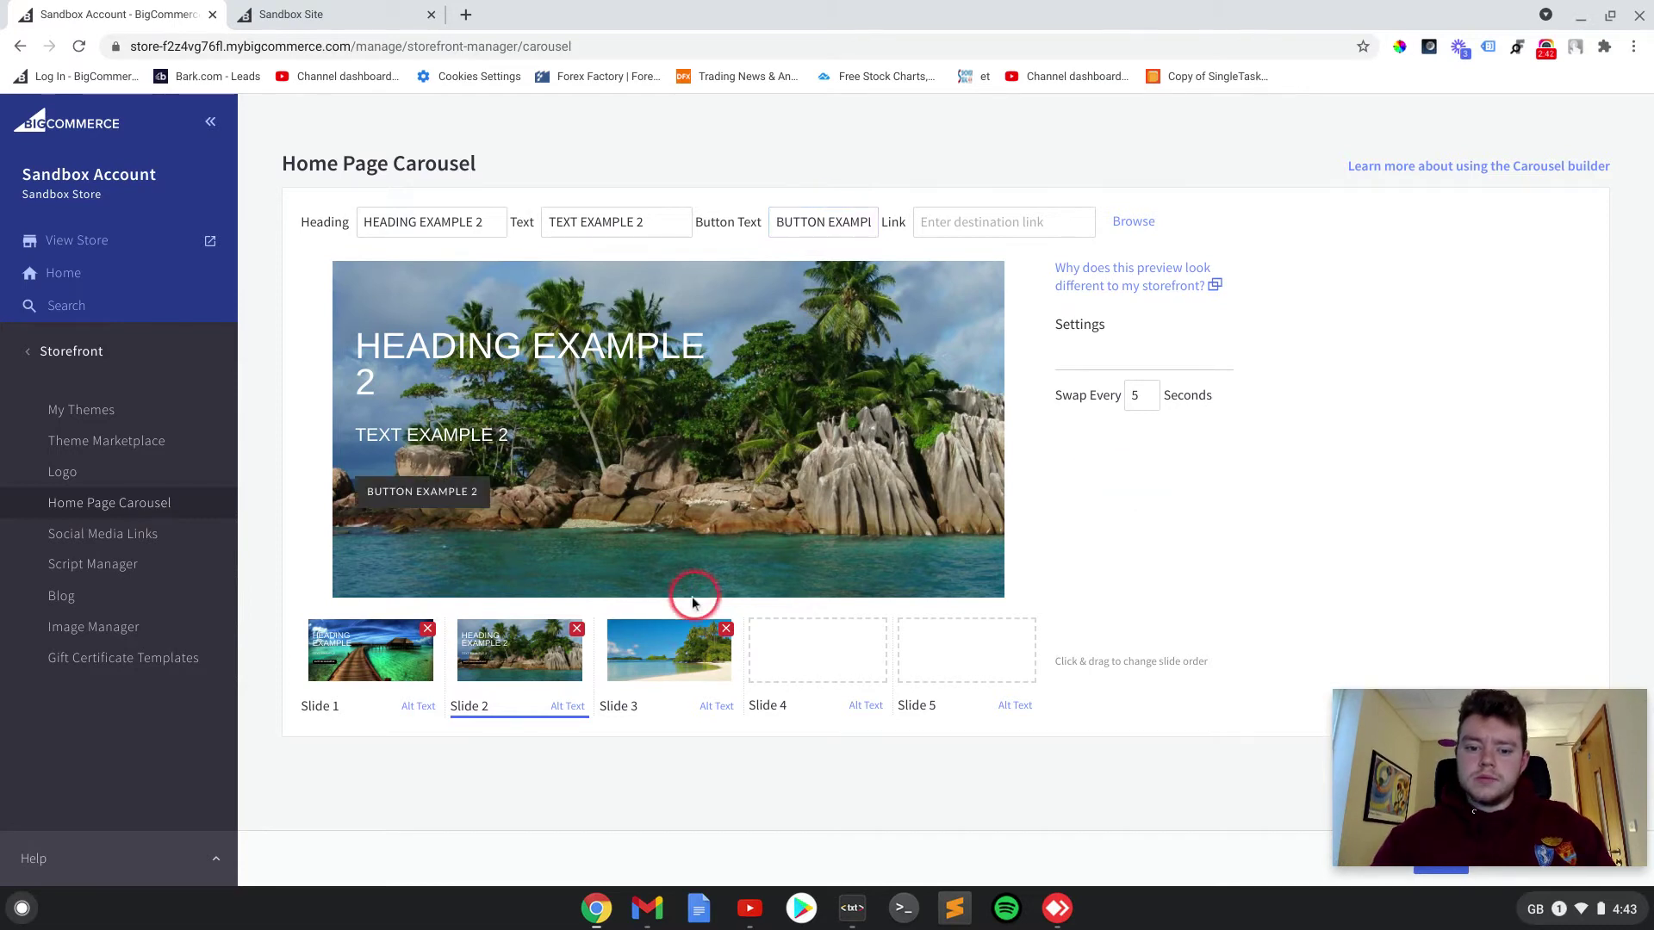
Enter HEADING EXAMPLE 3, TEXT EXAMPLE 3 and BUTTON EXAMPLE 3 on Slide 3 and save
click(664, 669)
click(446, 223)
text(HEADING EXAMPLE 3)
click(580, 223)
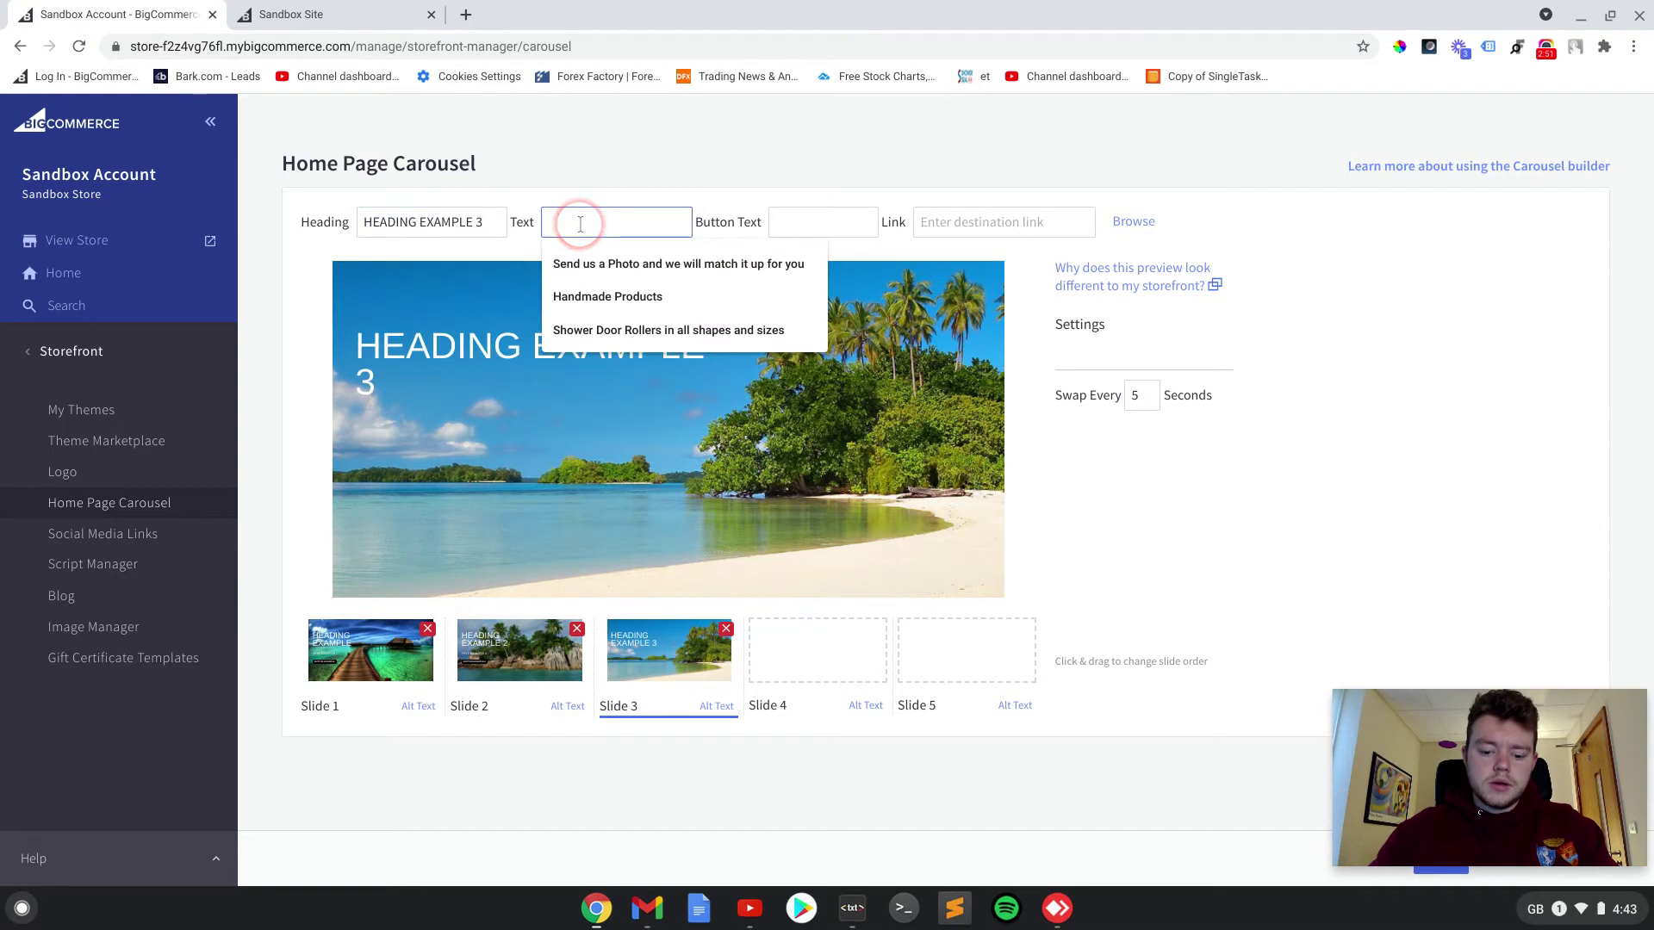
text(TEXT EX)
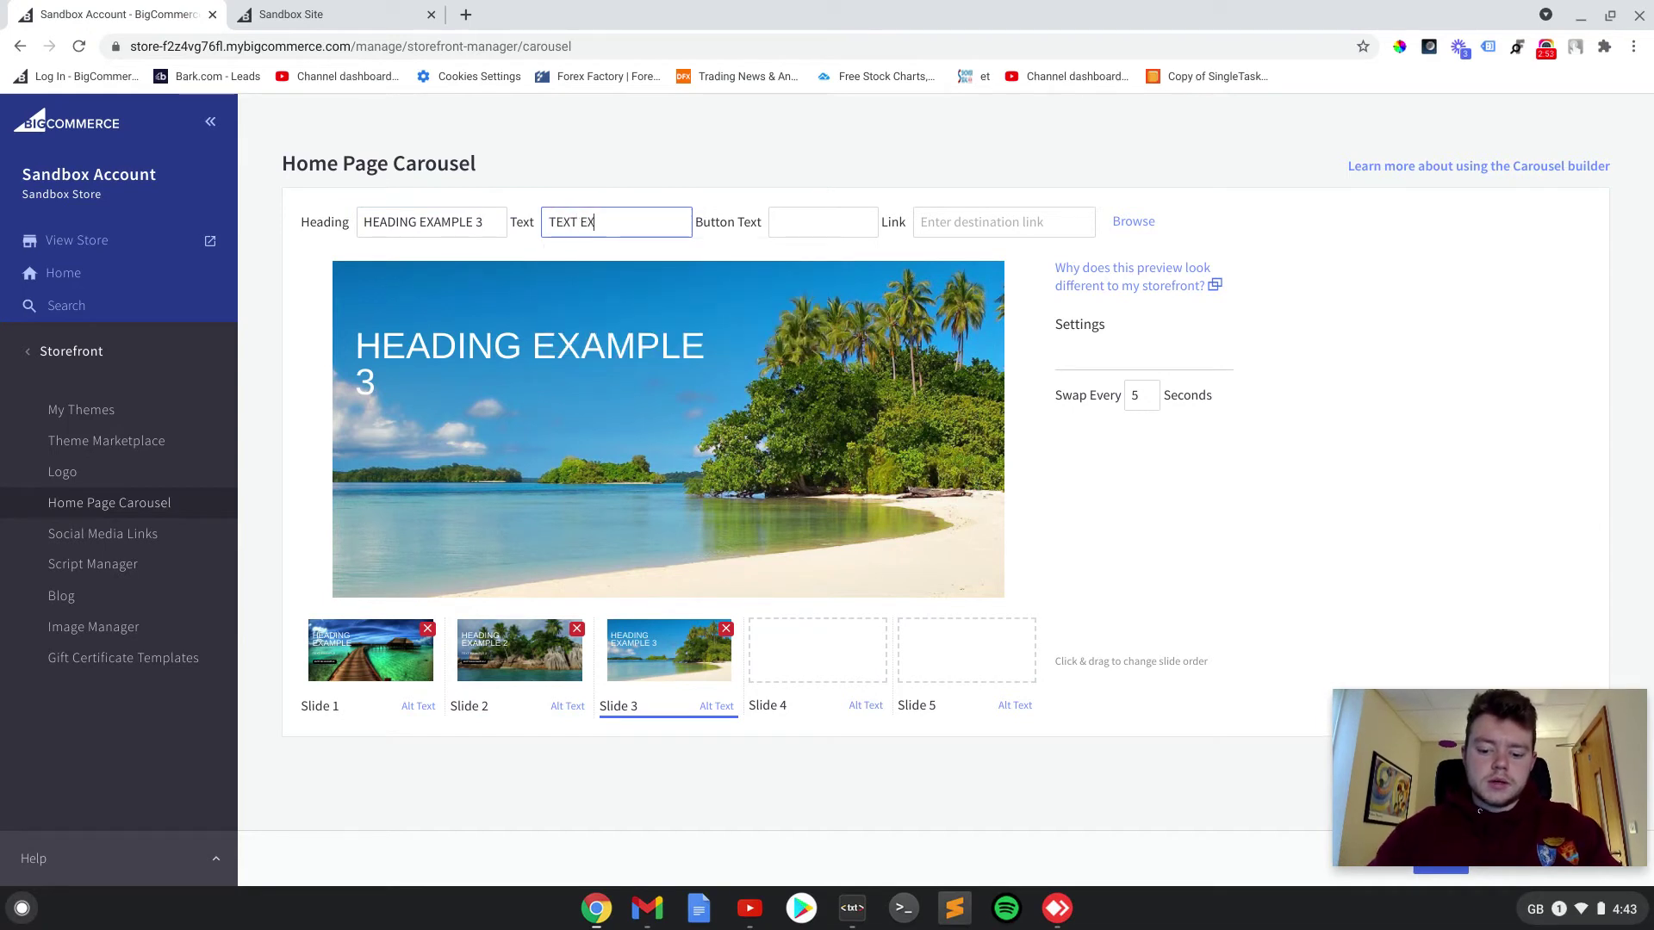
text(AMPLE 3)
click(798, 219)
text(BUTTON EX)
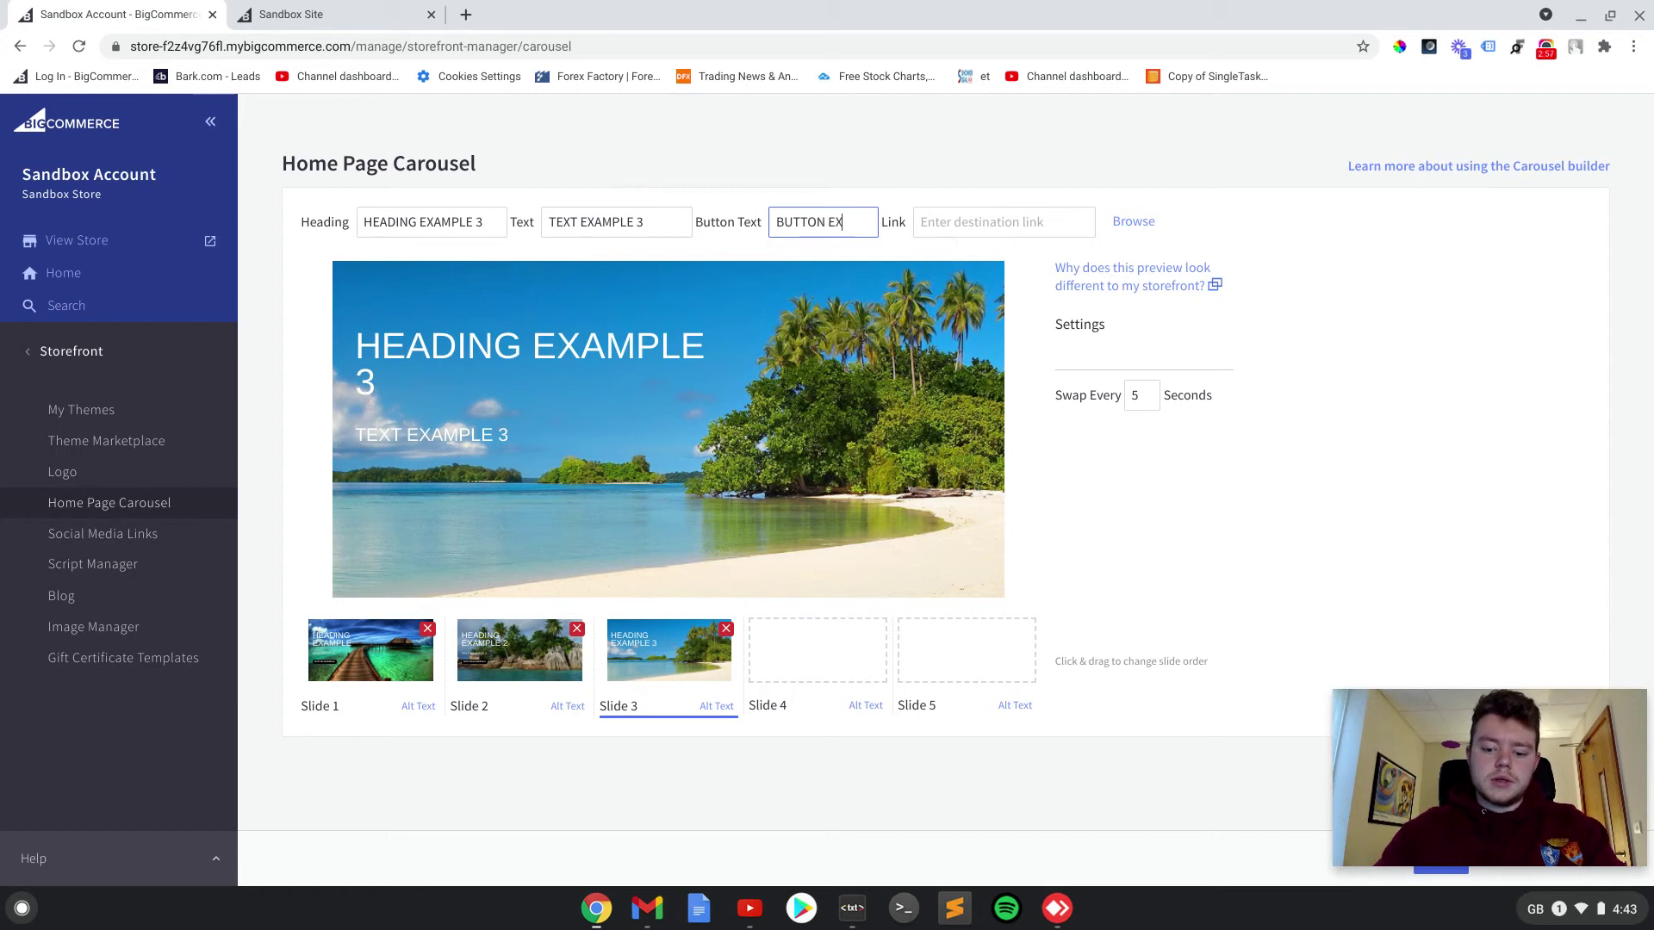
text(AMPLE 3)
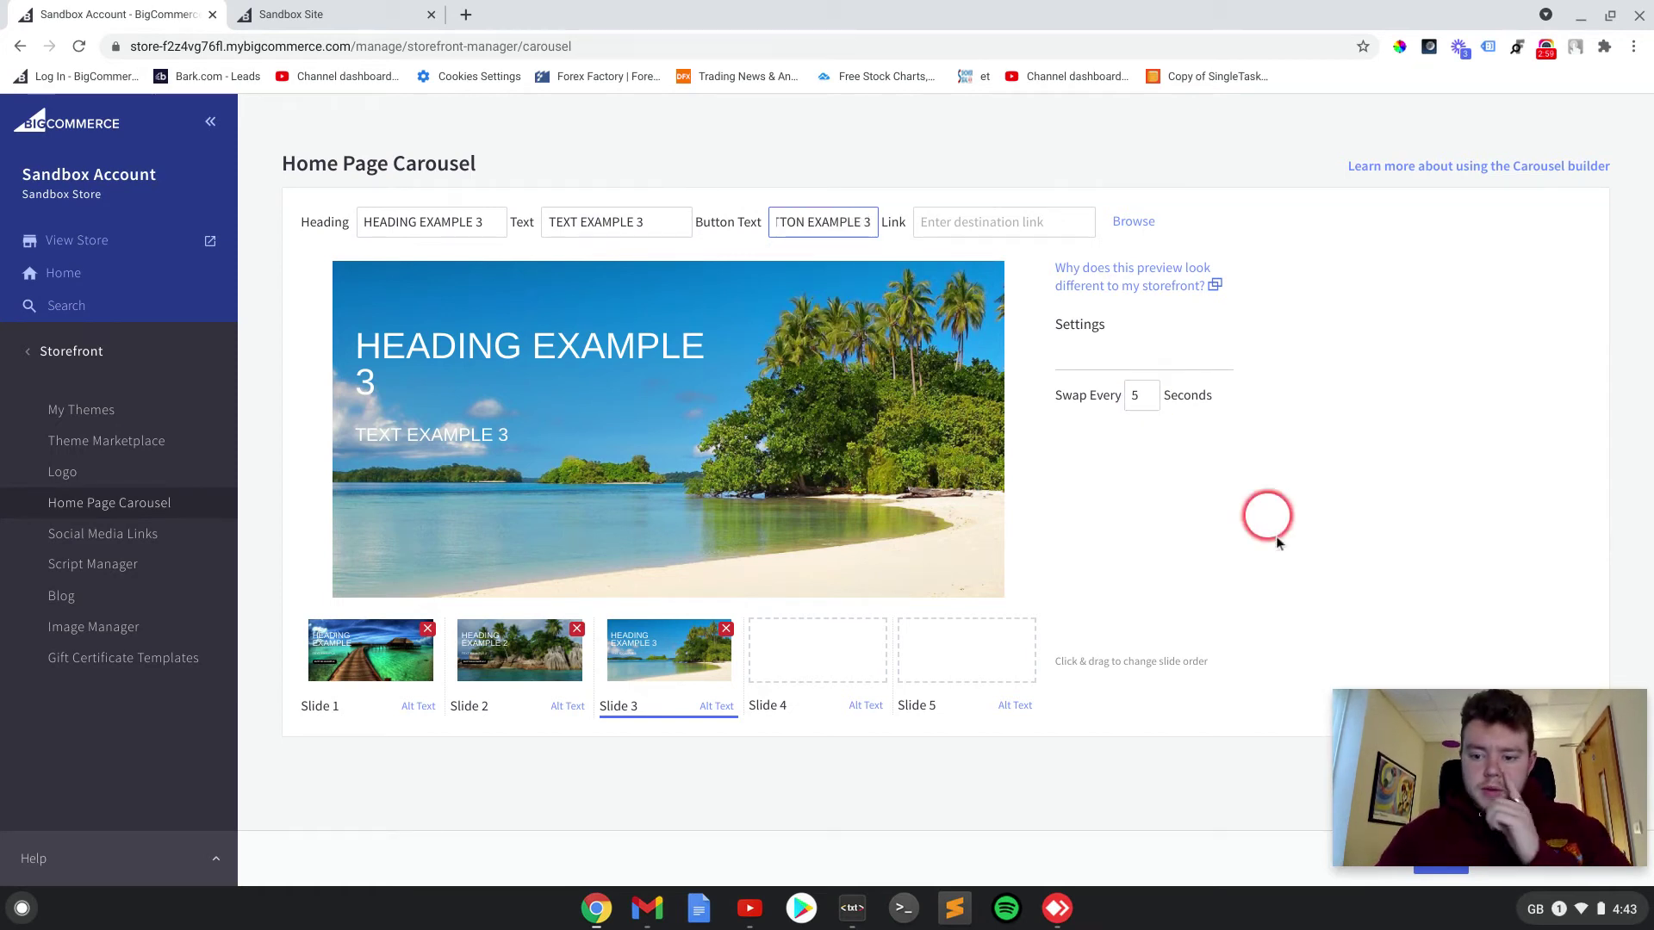
drag(1402, 752, 1379, 369)
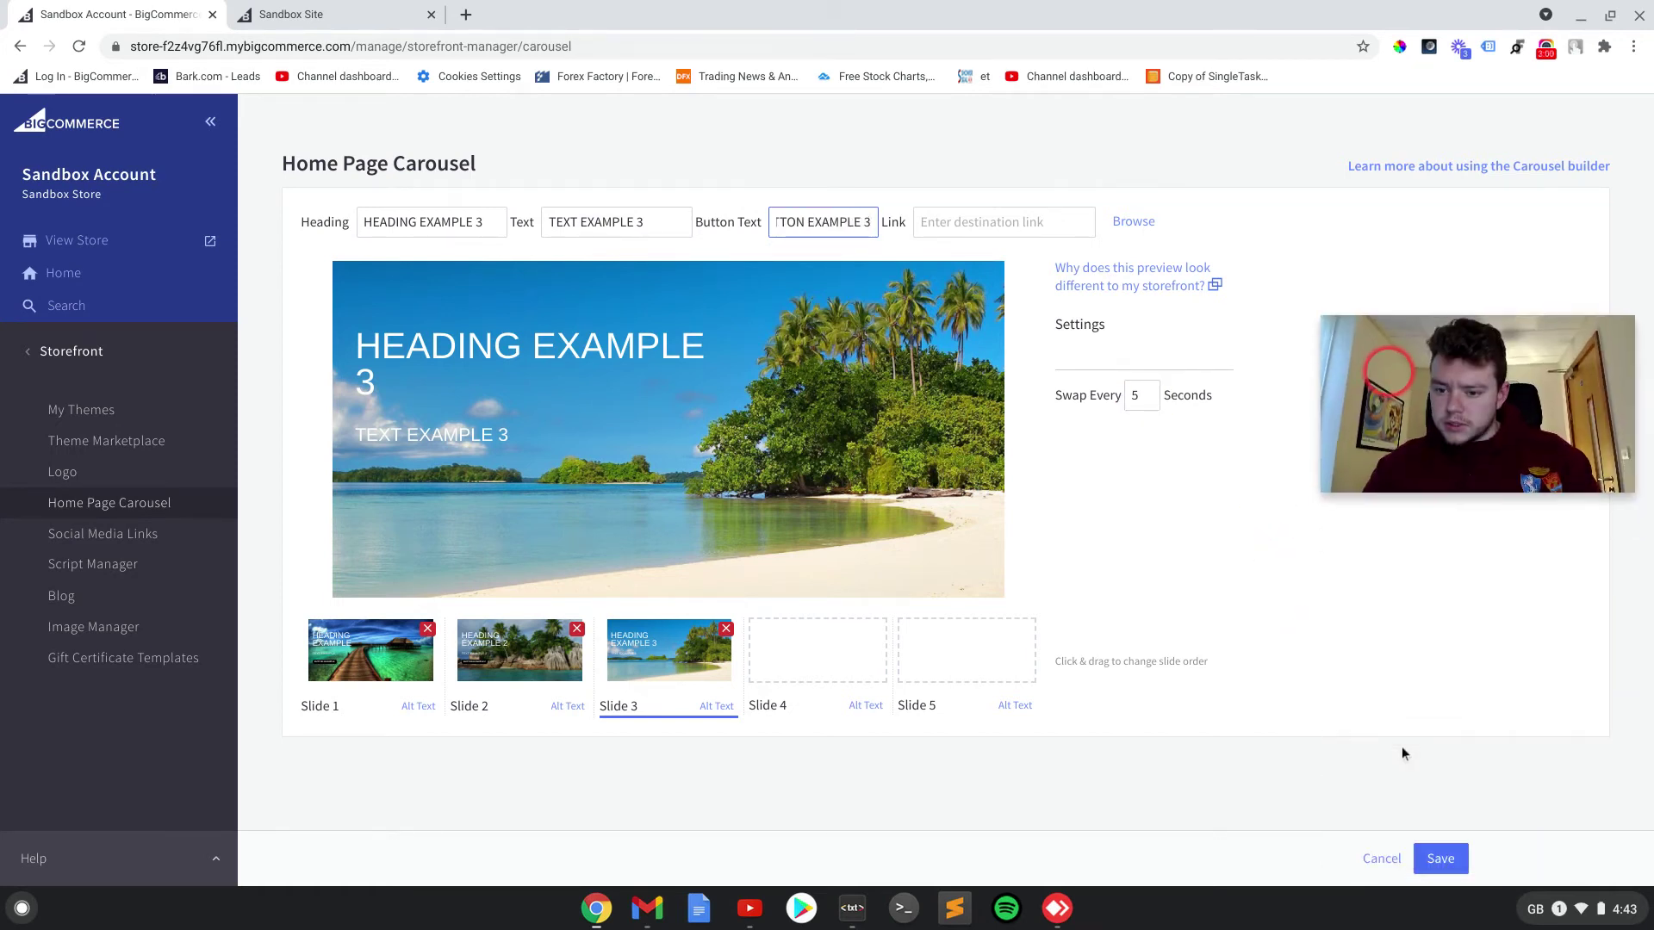
click(1432, 861)
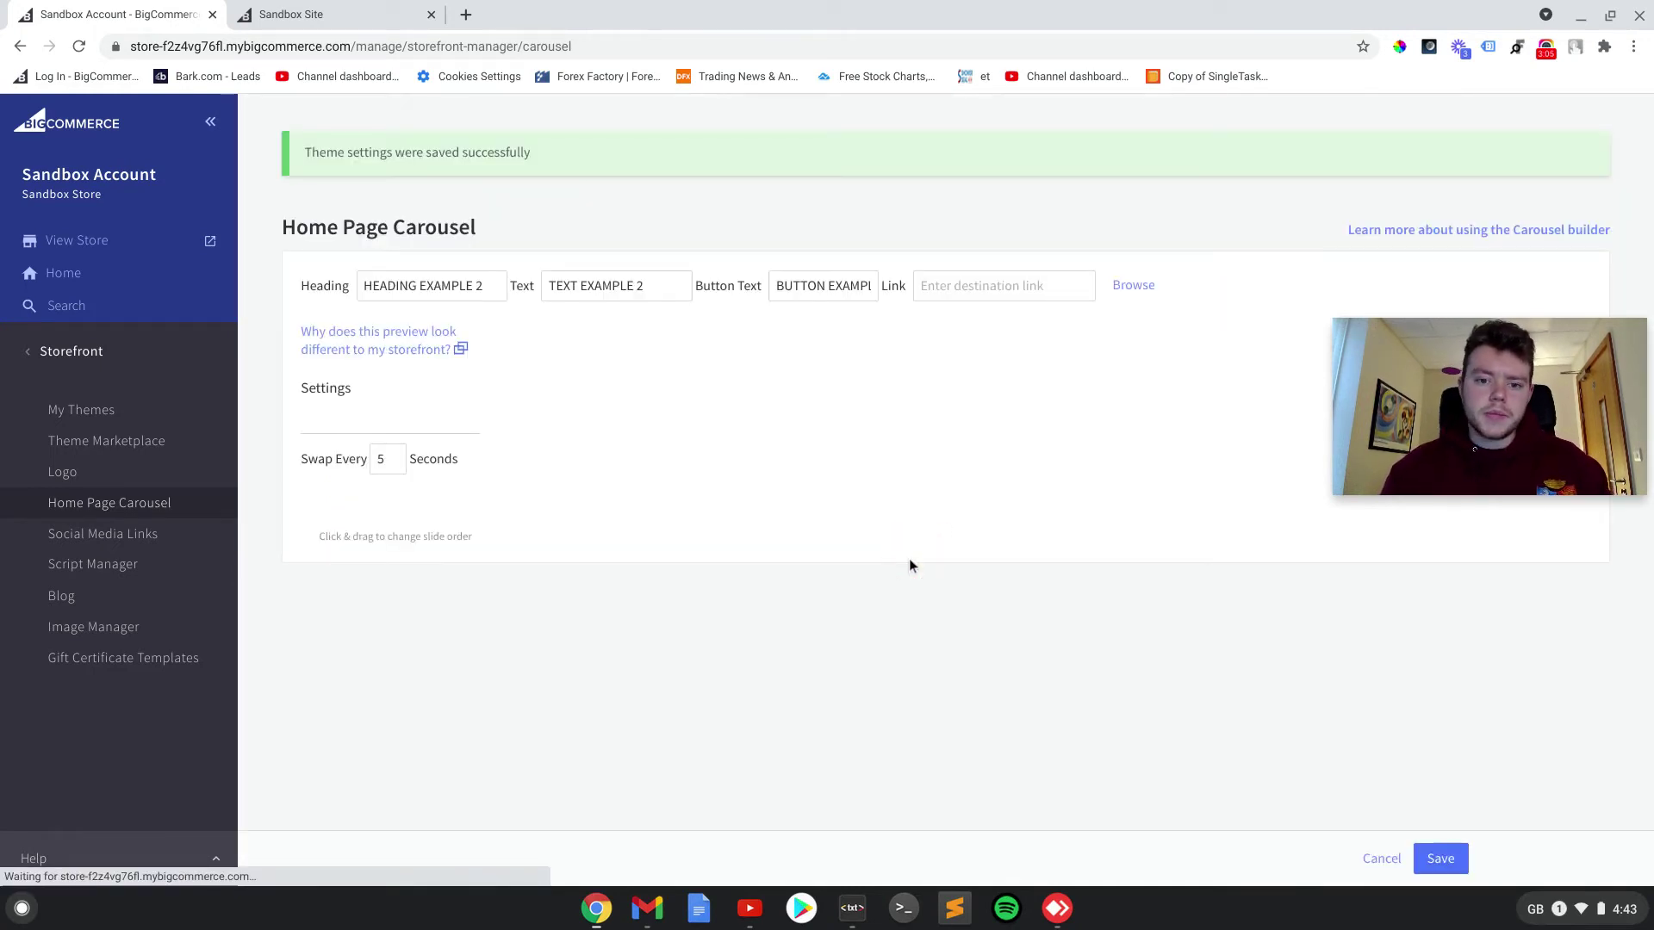
click(327, 14)
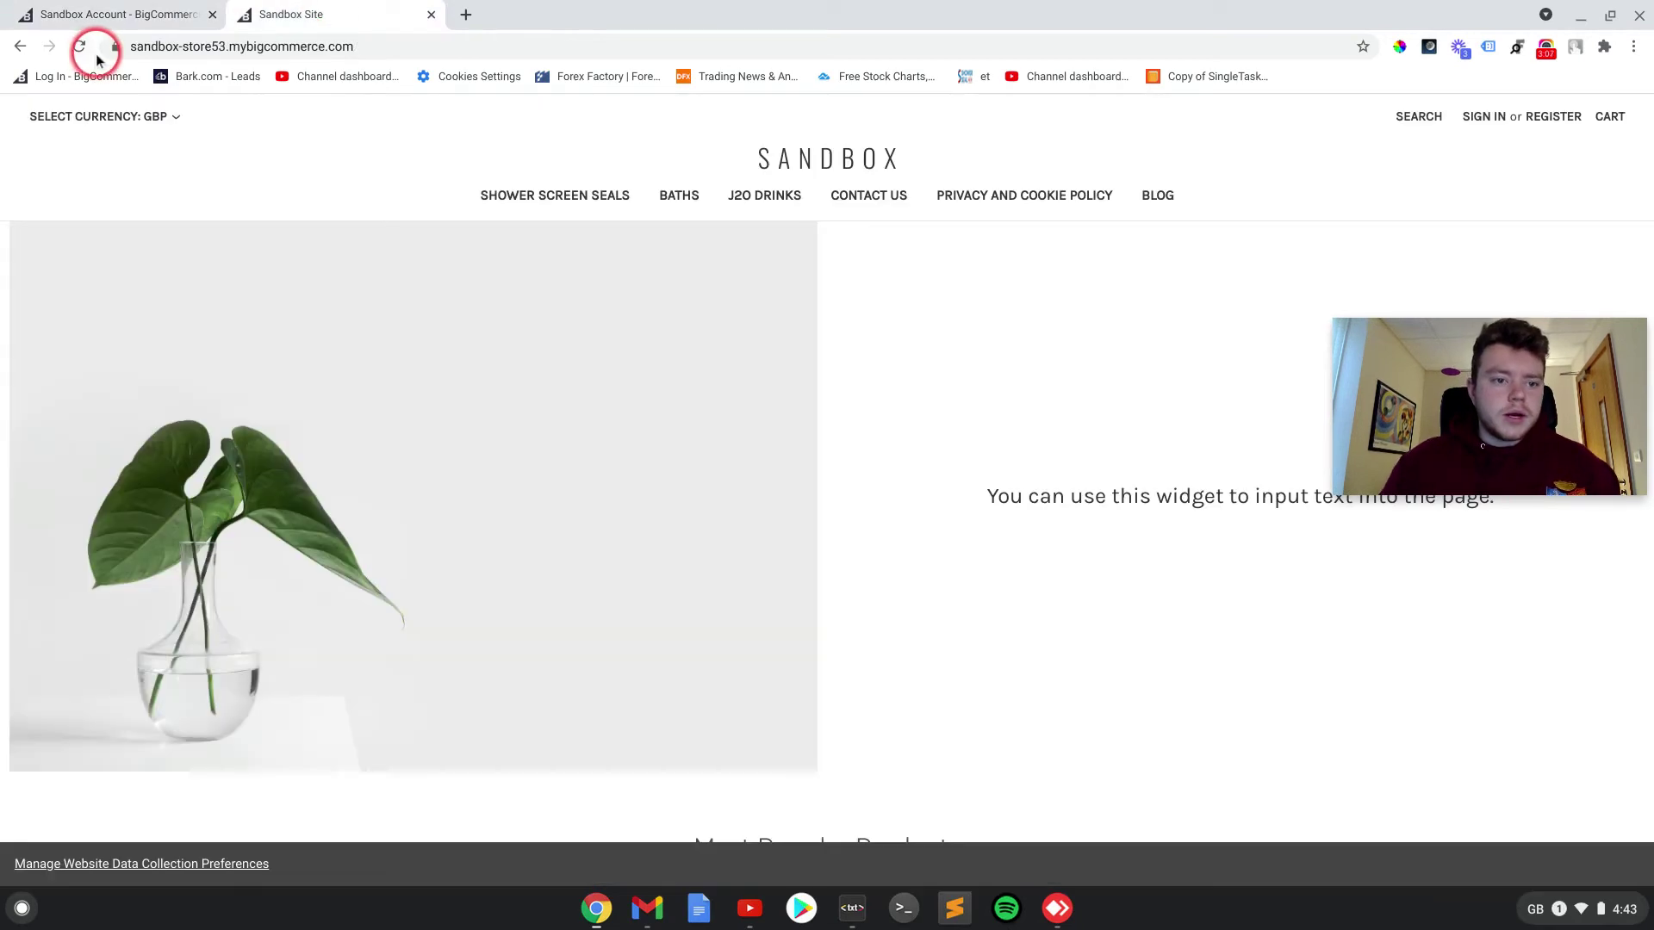
click(79, 47)
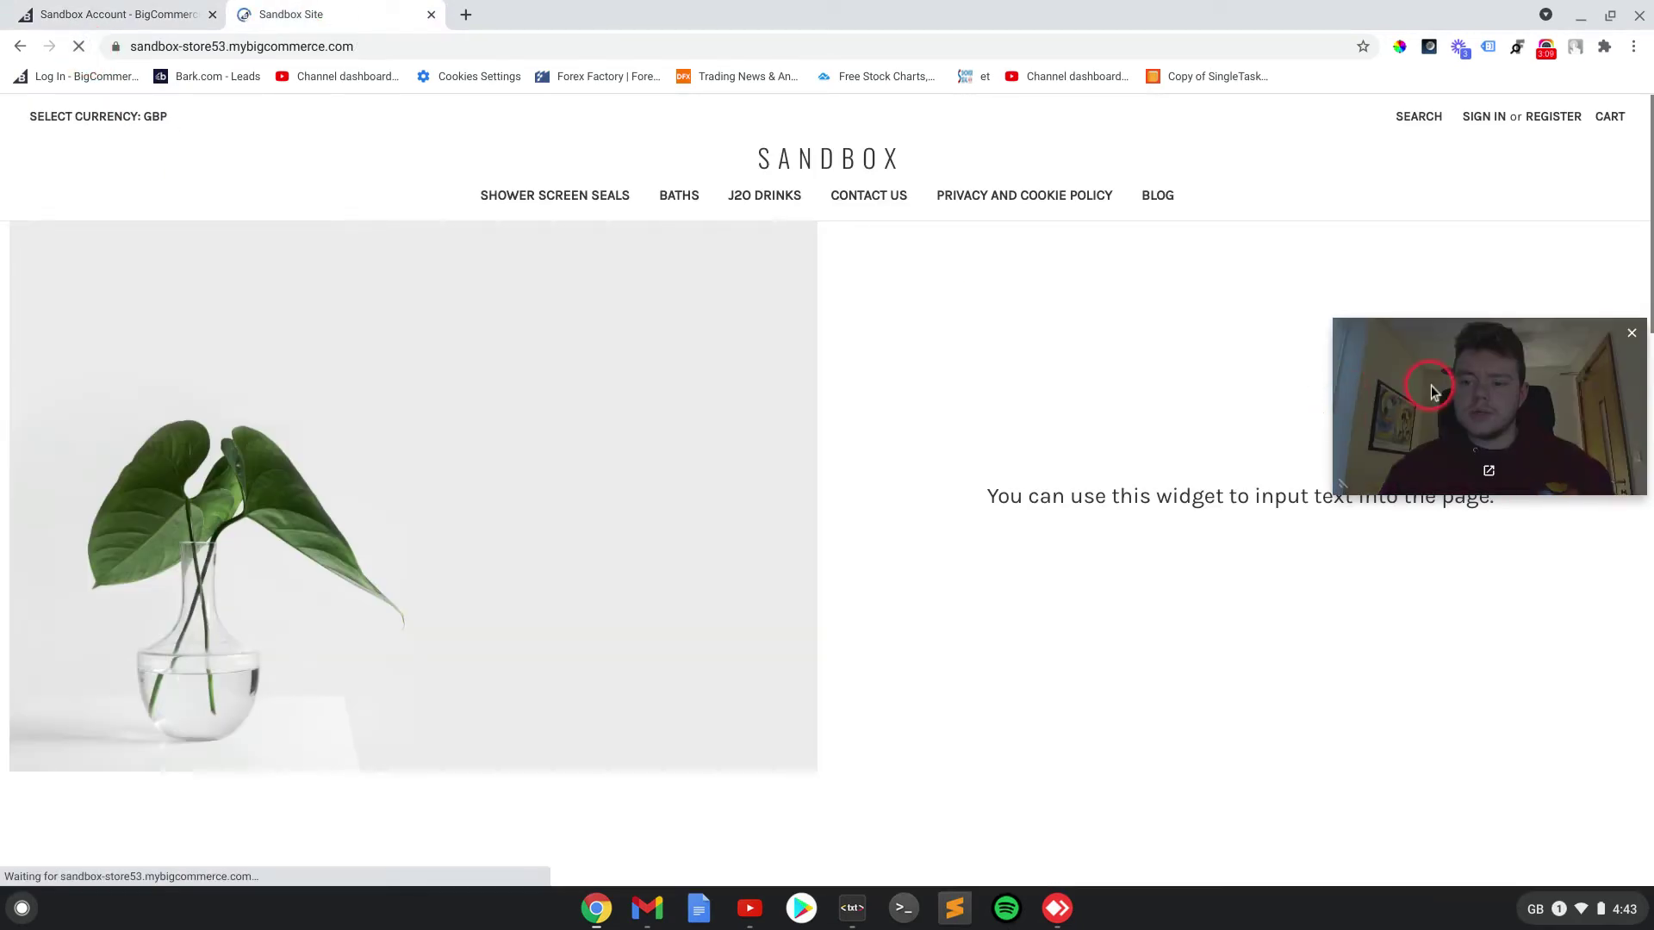
drag(1433, 369, 1443, 730)
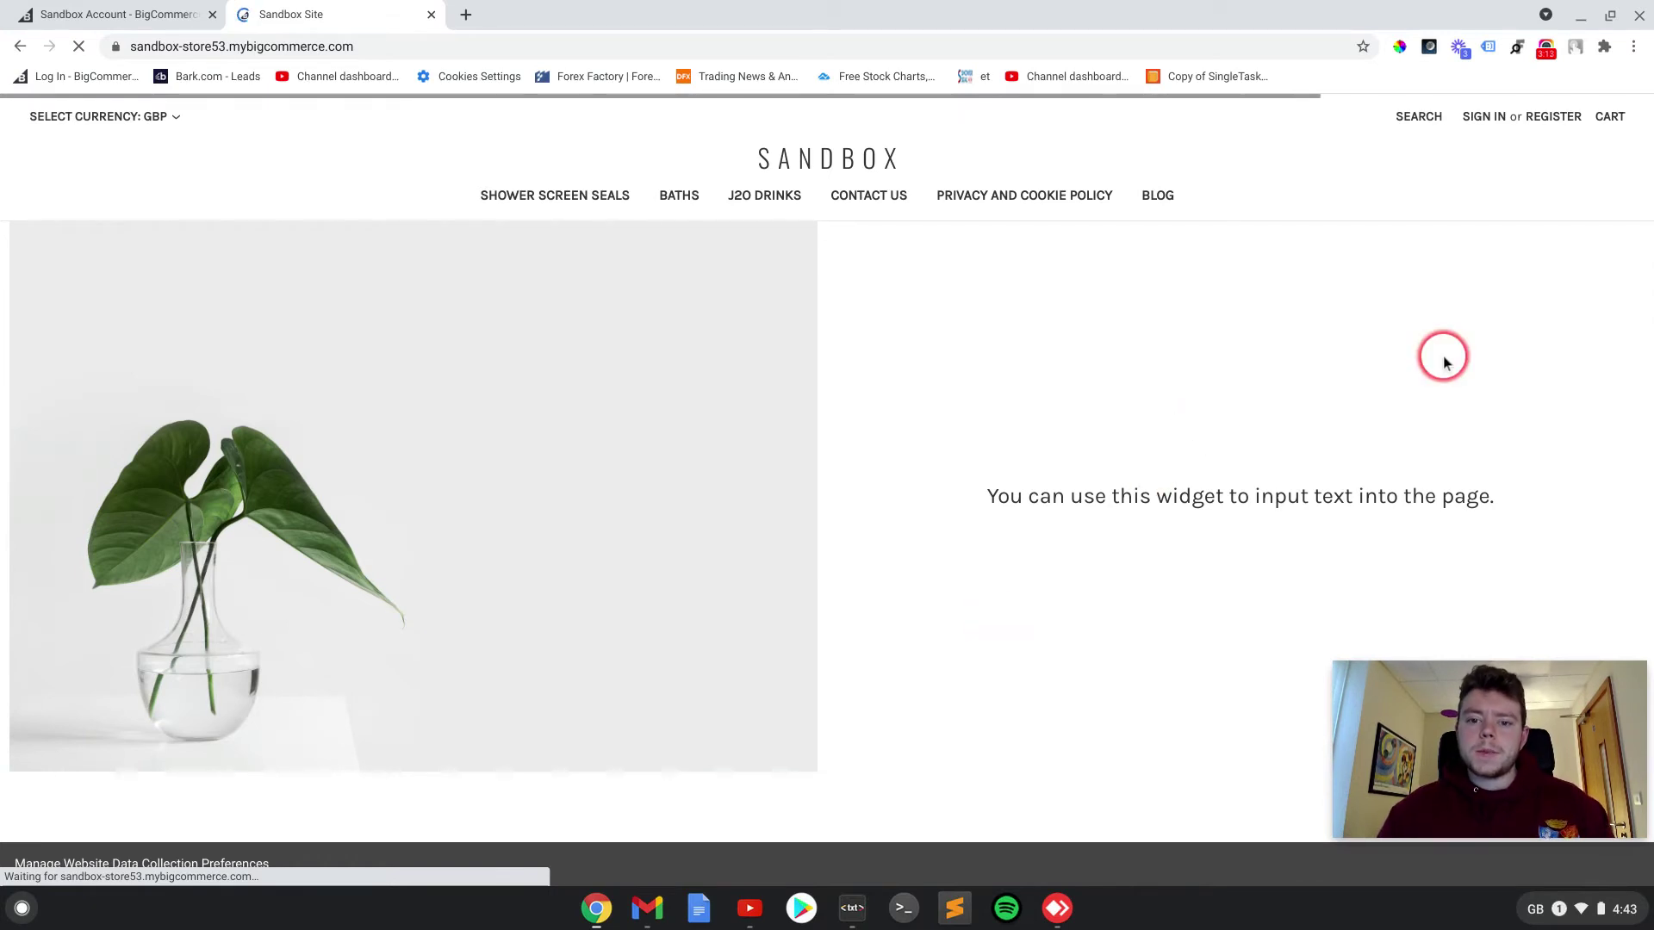
scroll(1066, 327, down, 8)
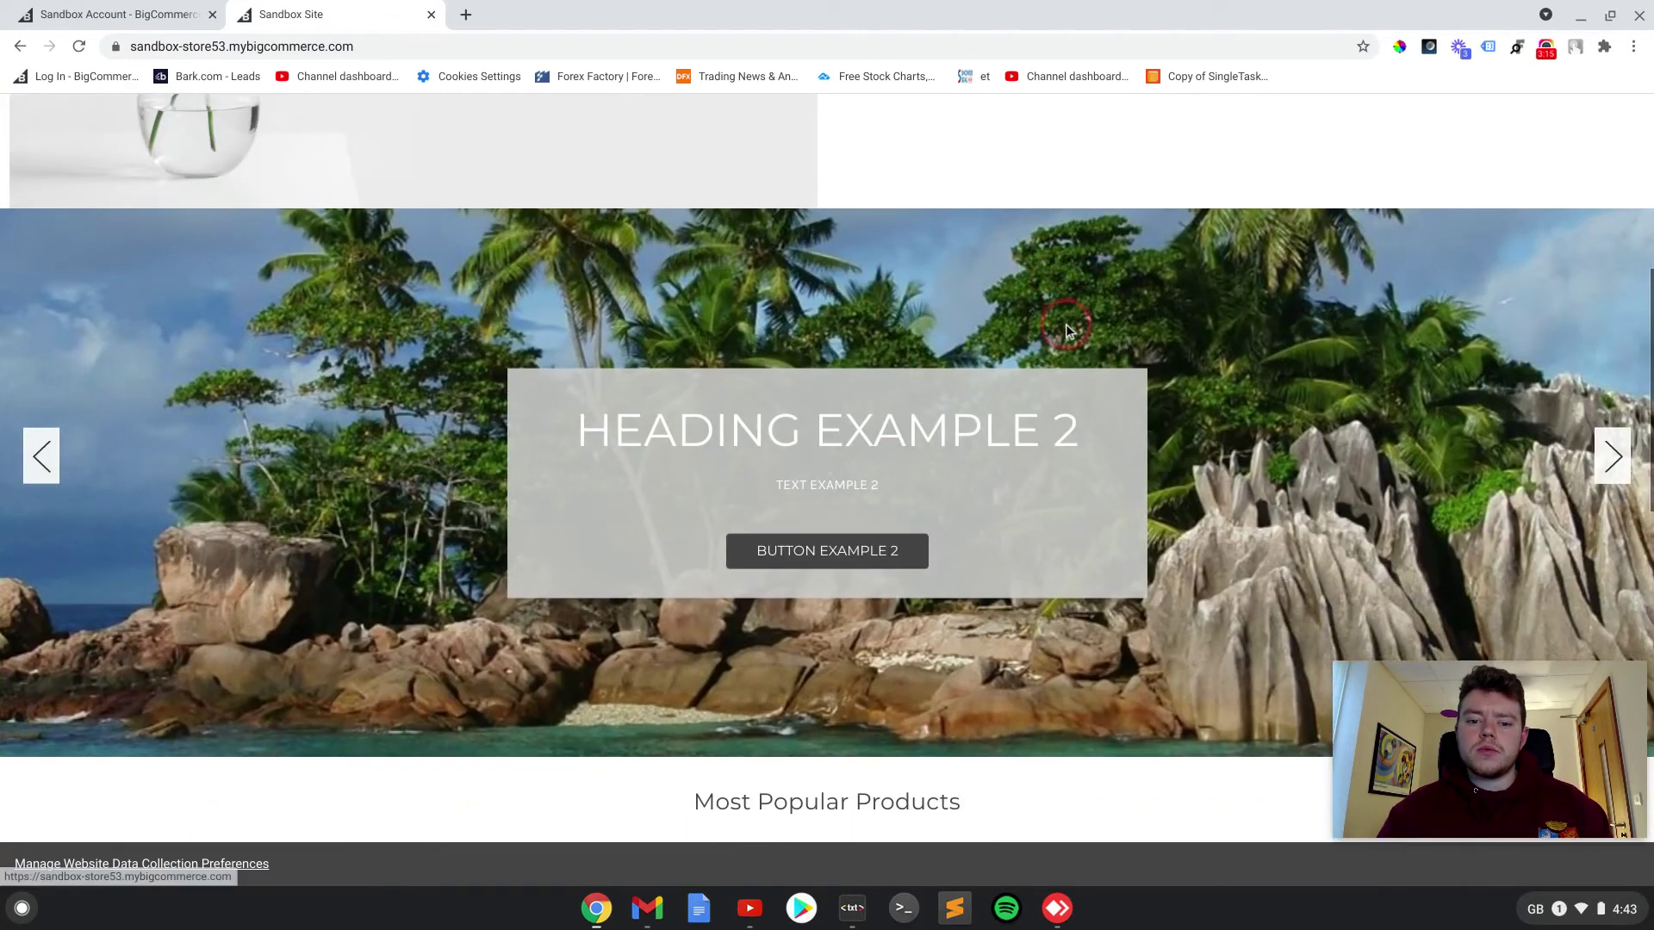
scroll(1066, 330, up, 1)
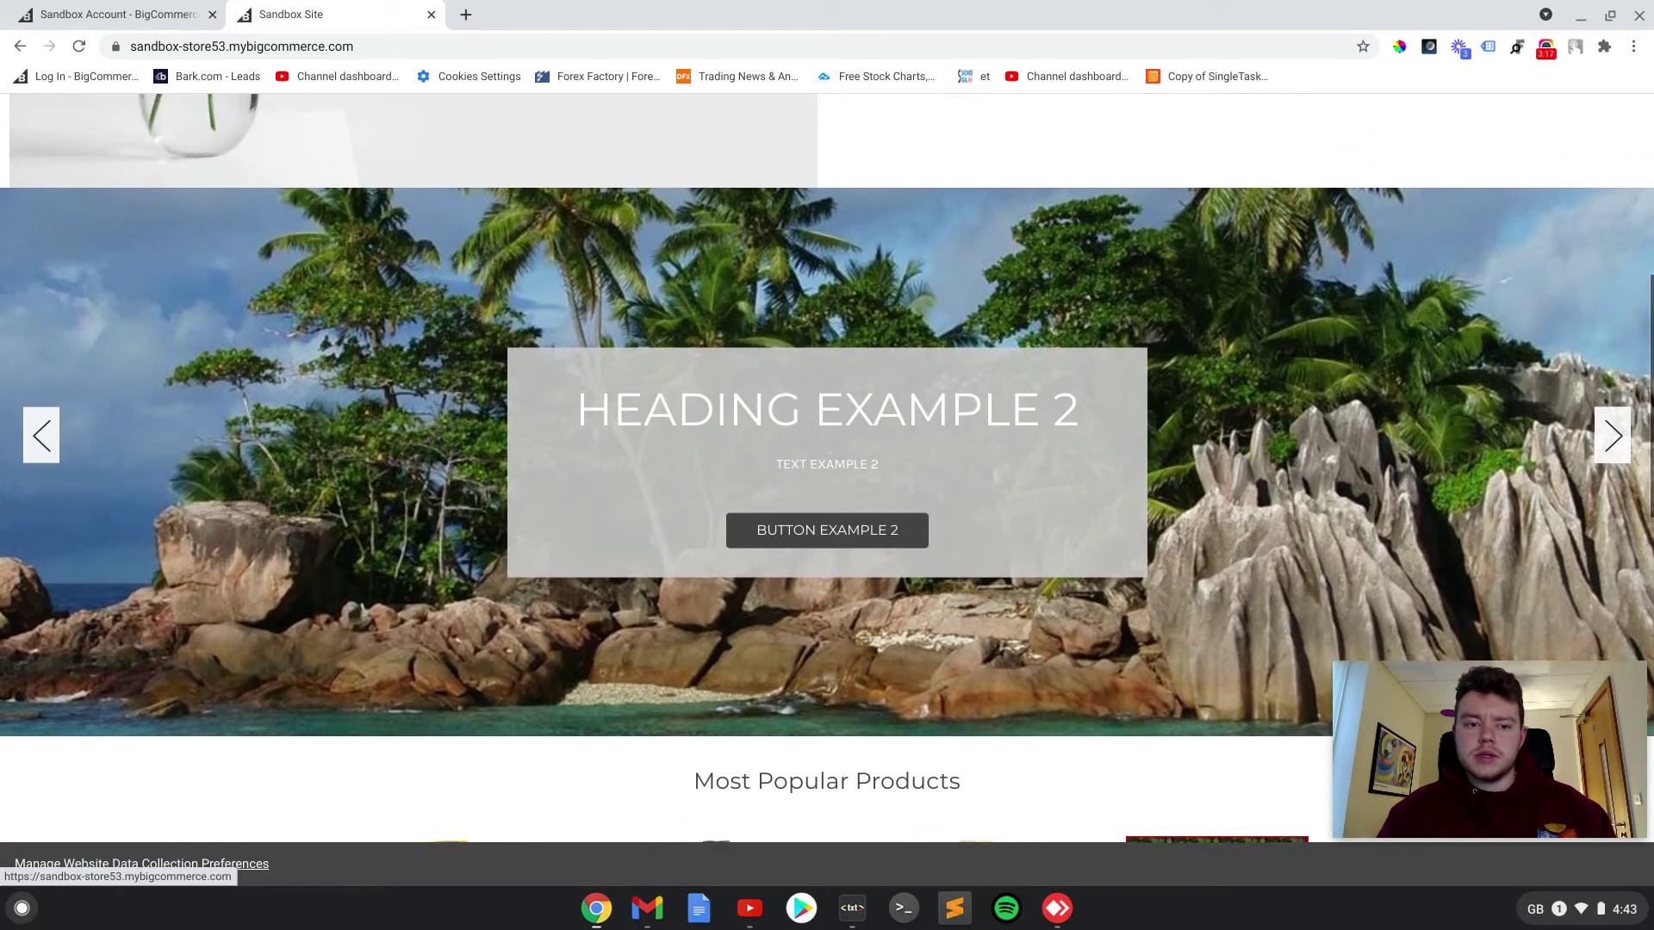
scroll(827, 465, down, 1)
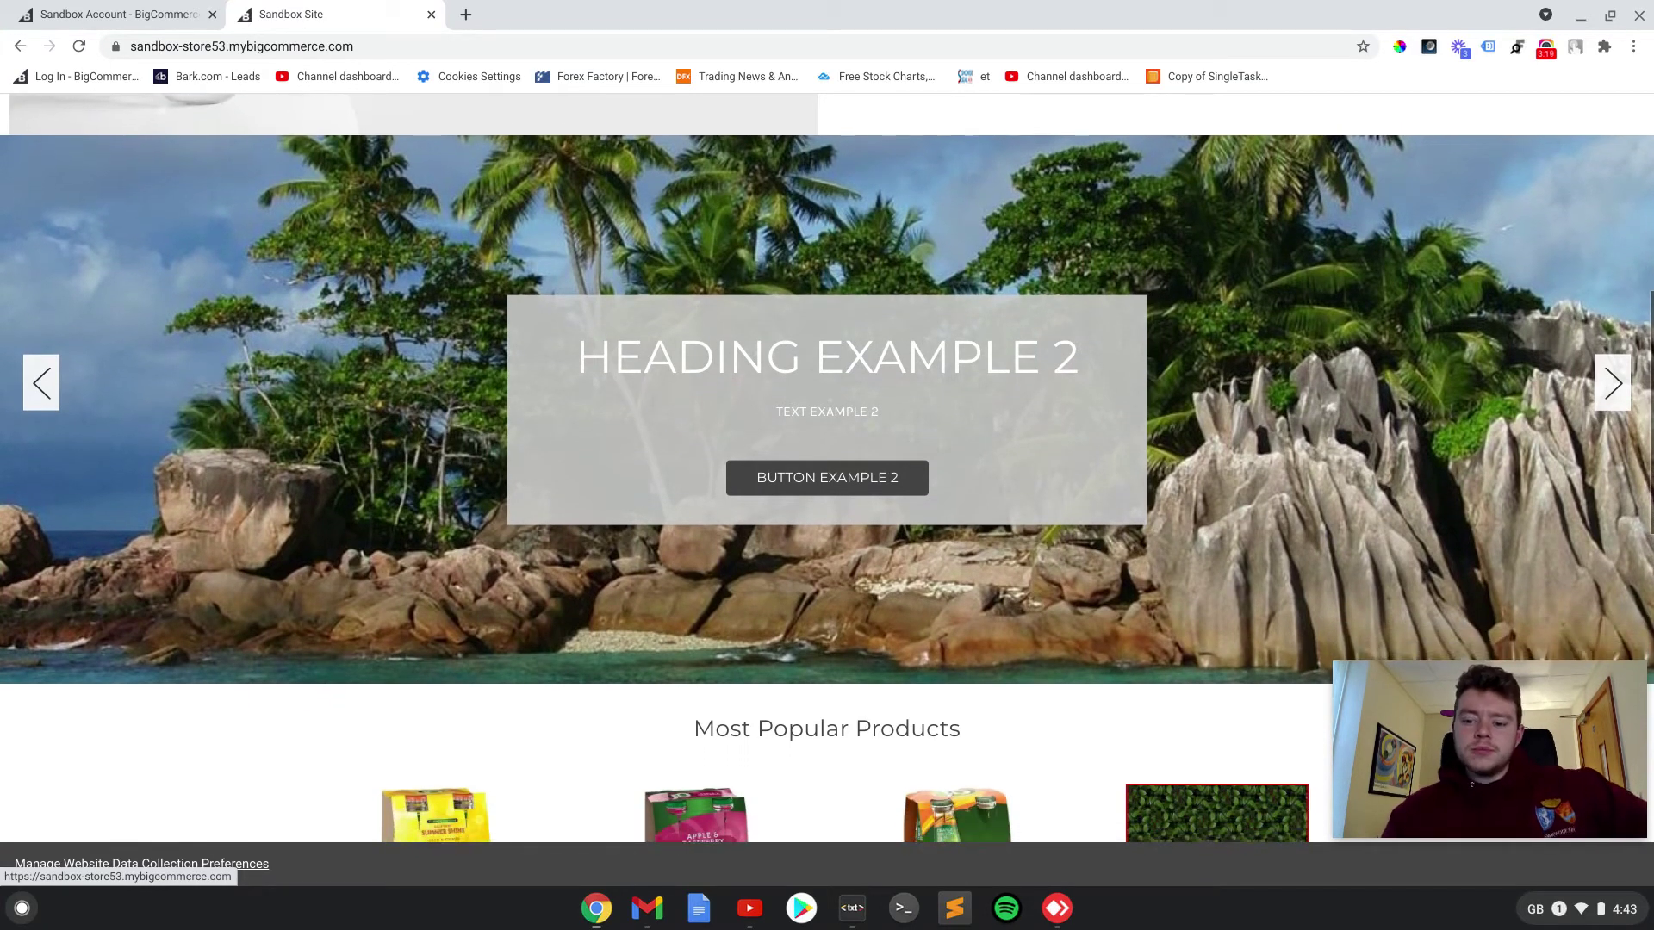
click(40, 386)
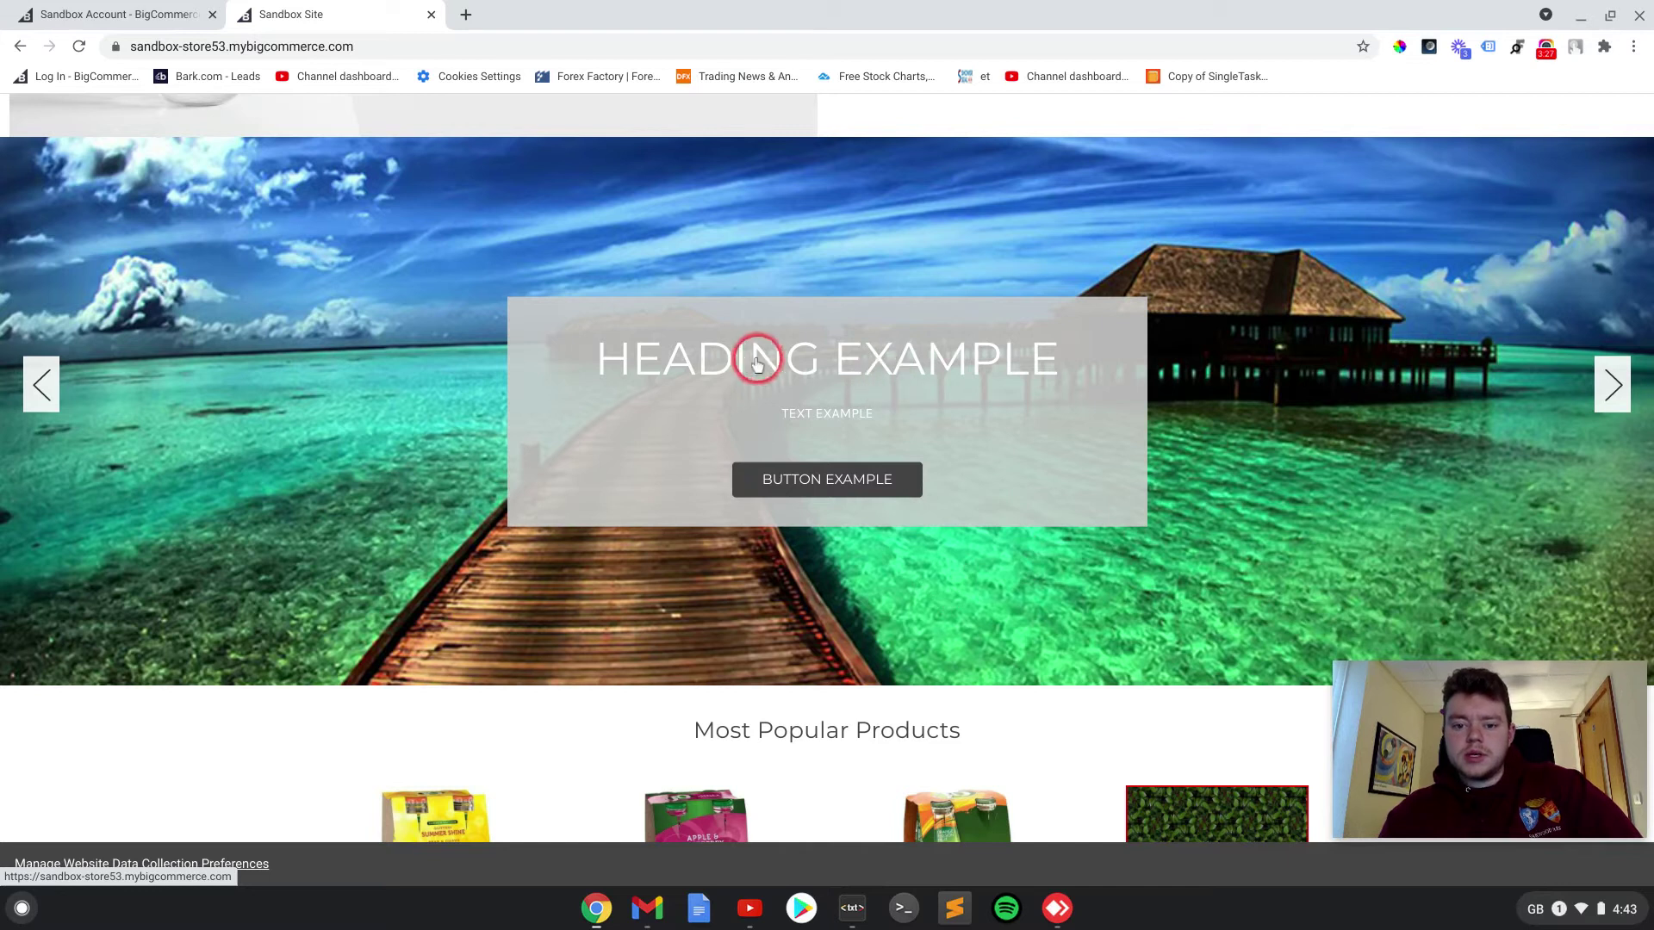
click(838, 472)
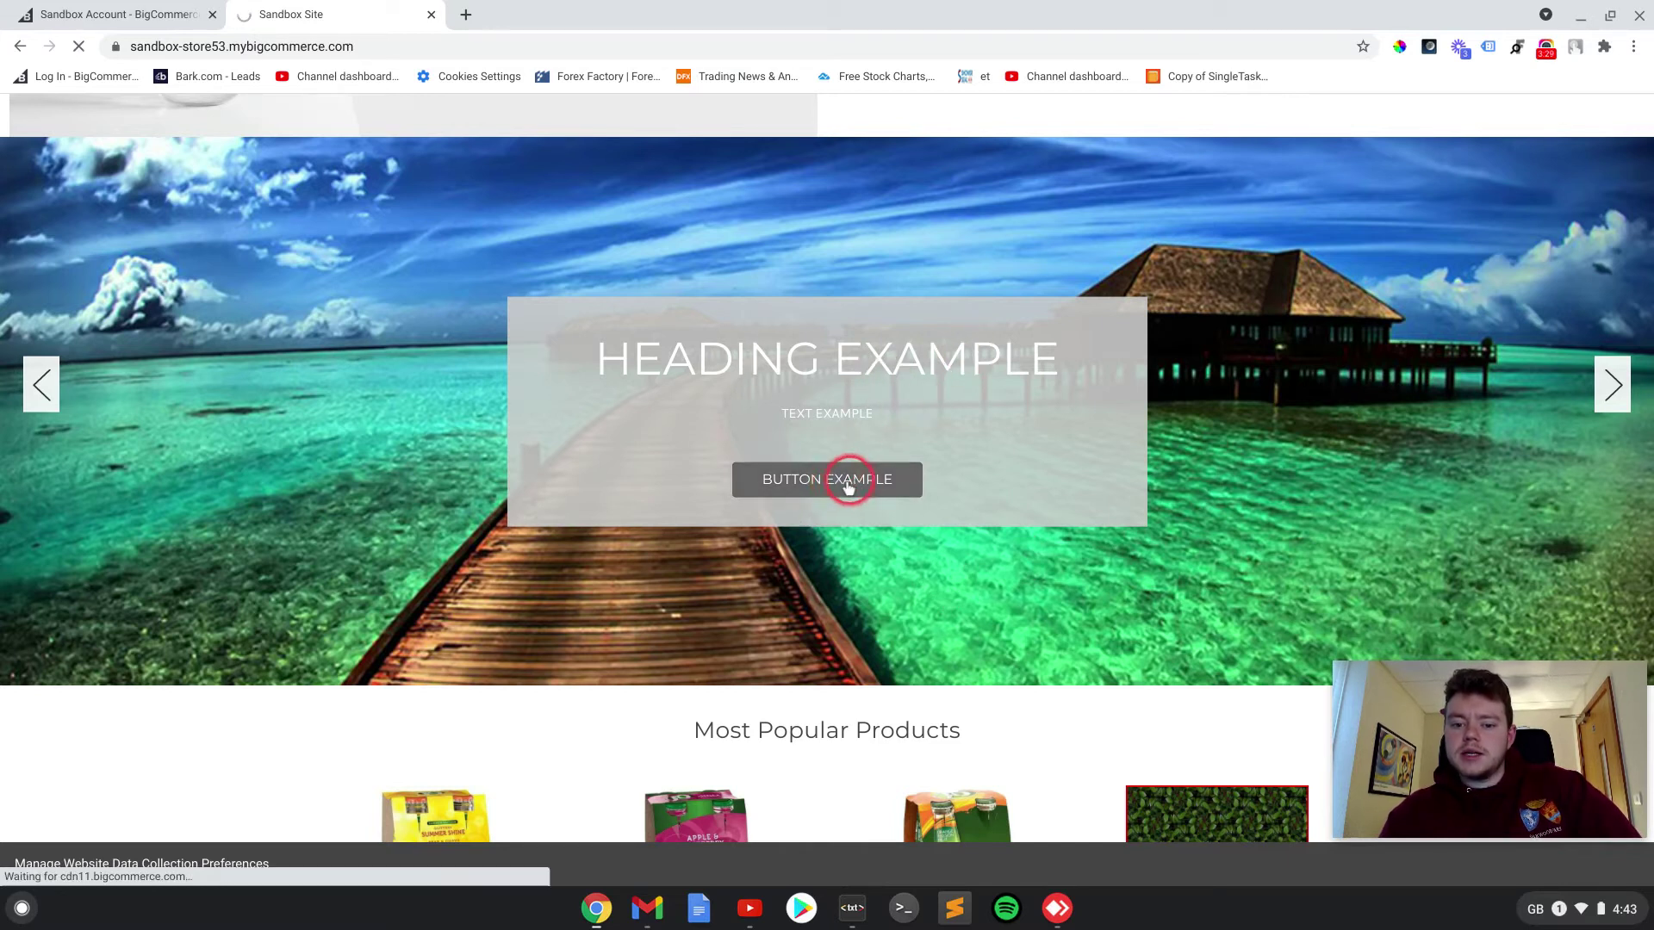
scroll(961, 443, down, 4)
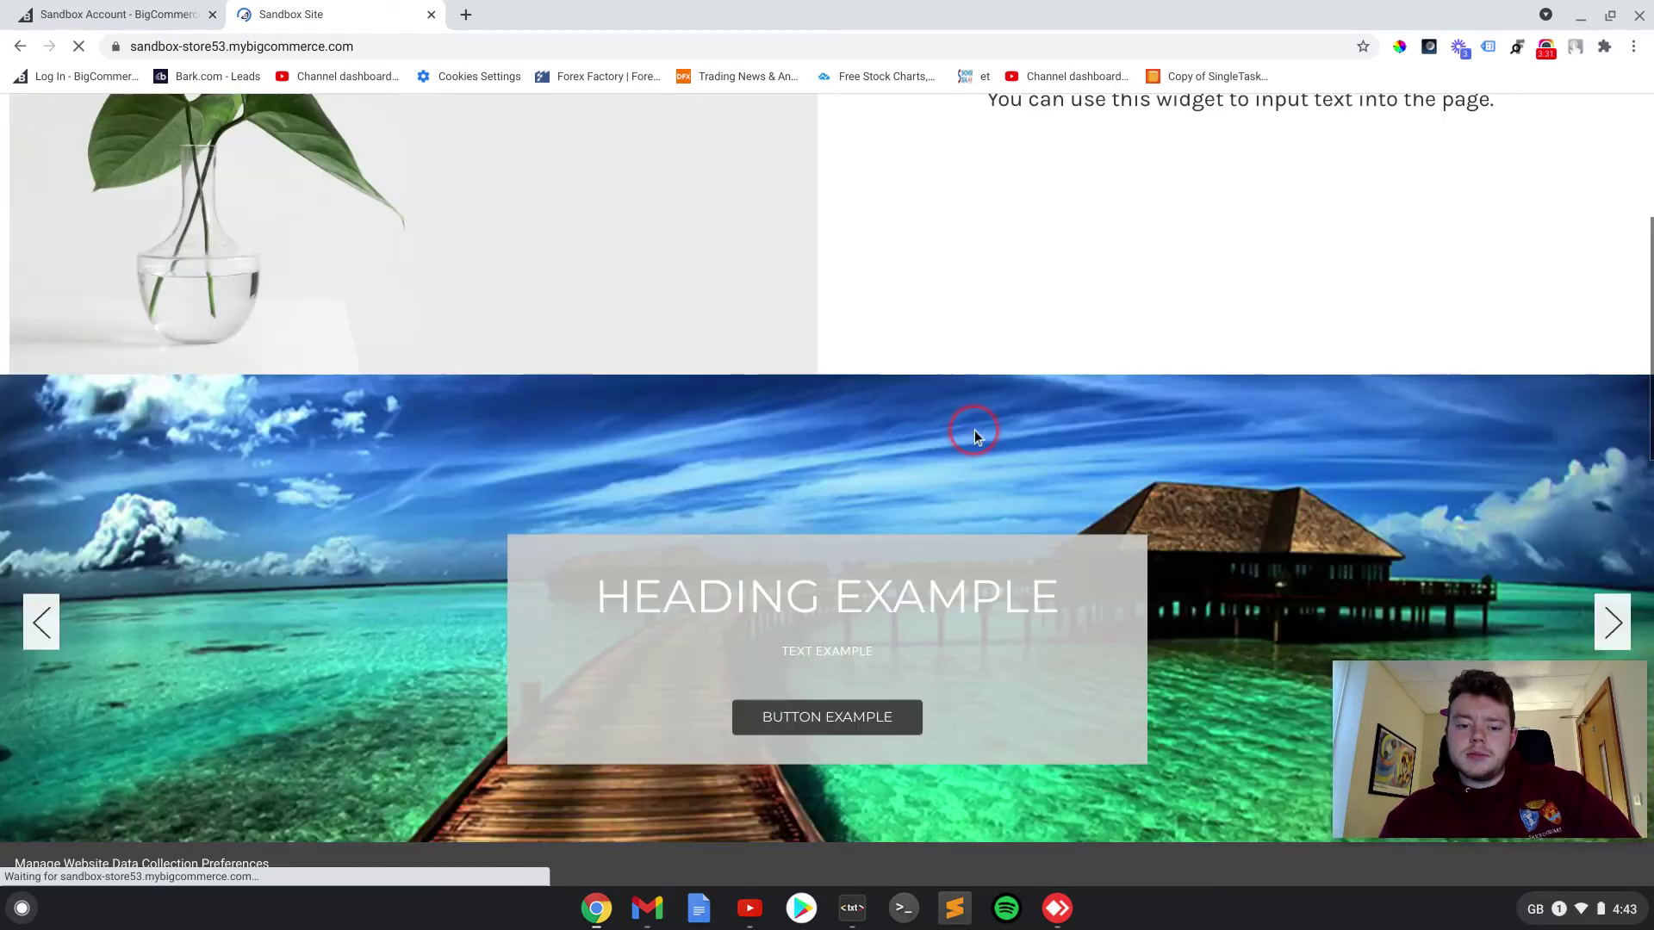
scroll(974, 433, down, 4)
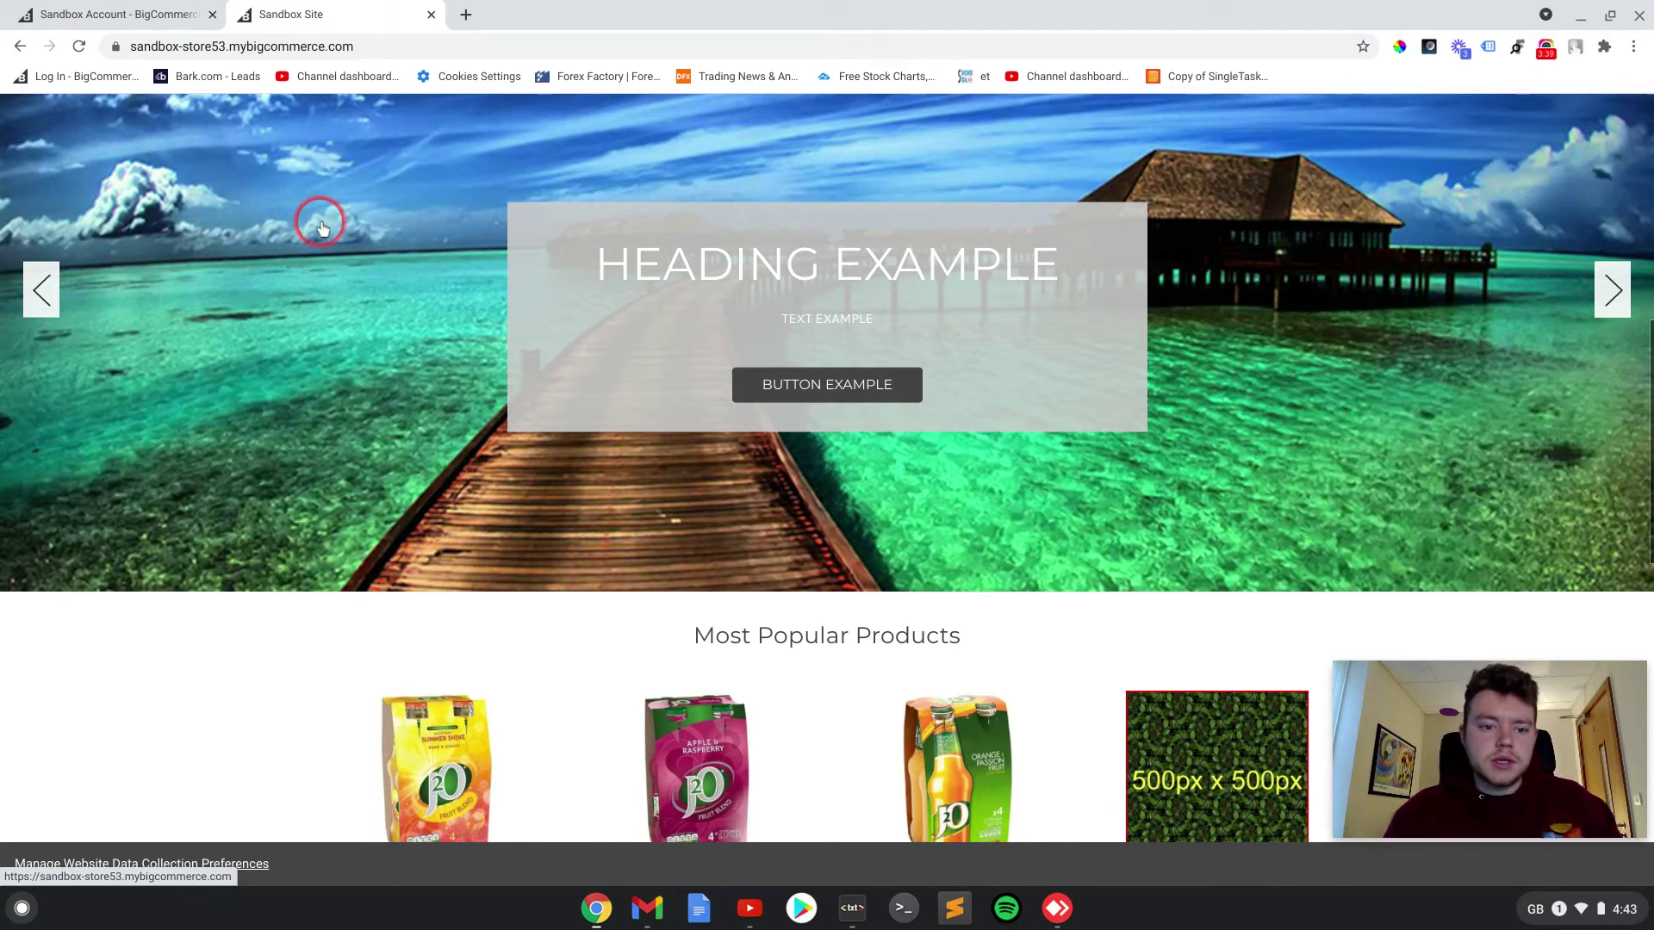
scroll(322, 228, up, 1)
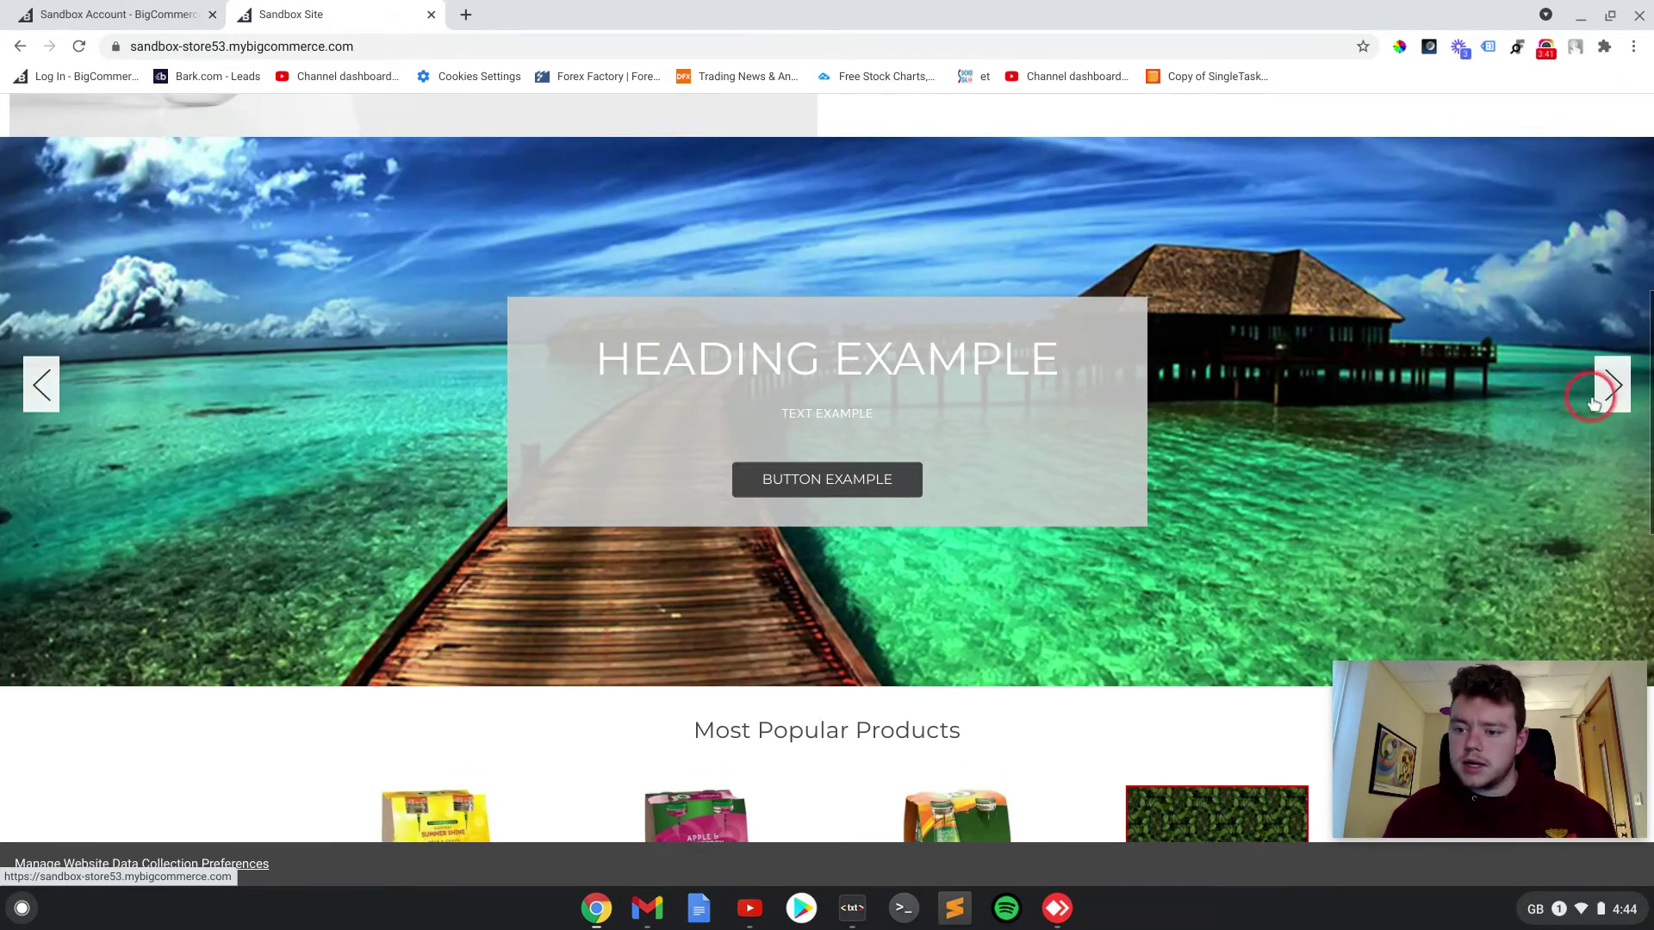
click(1618, 385)
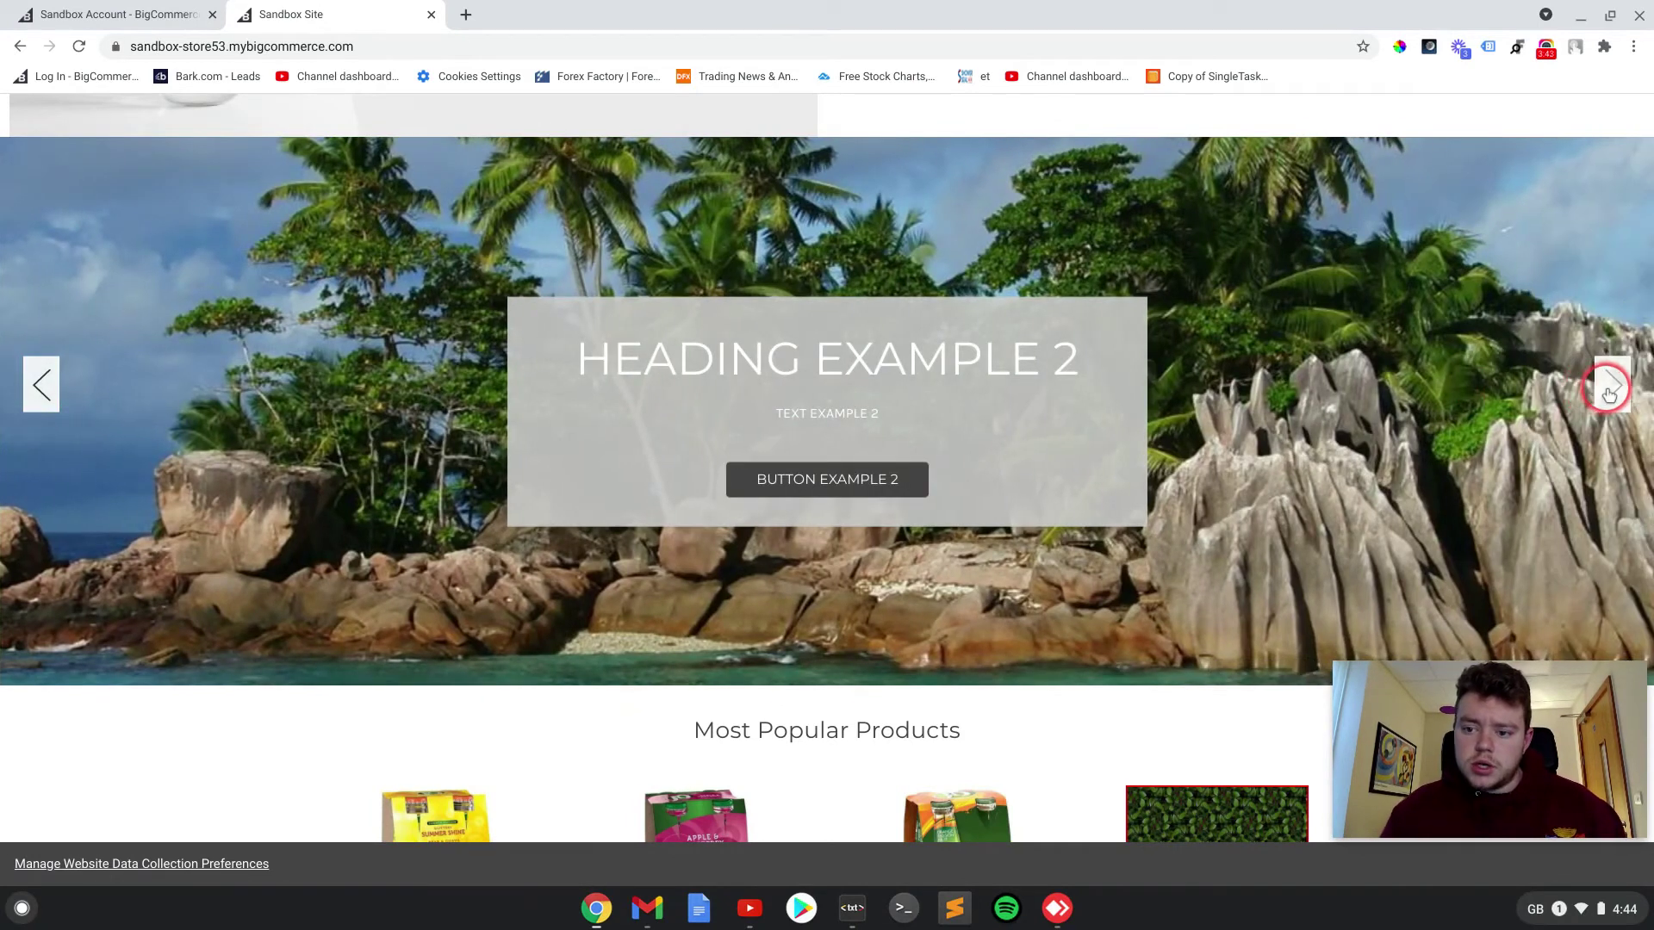
click(1610, 393)
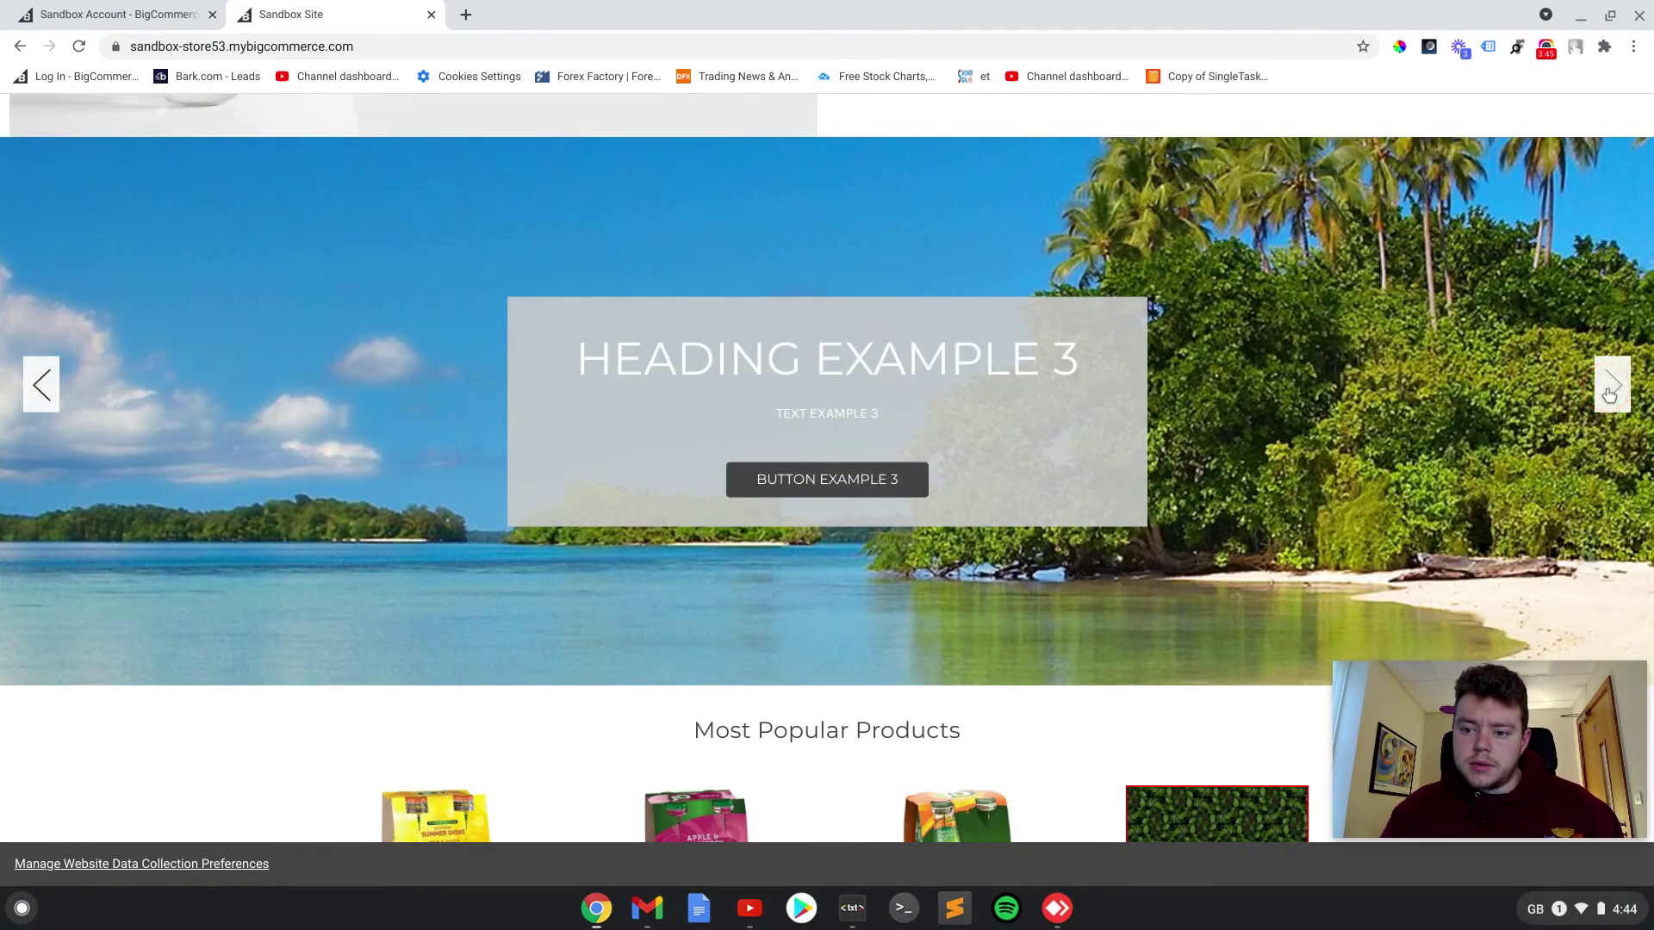
click(44, 381)
click(425, 311)
drag(1033, 228, 1091, 229)
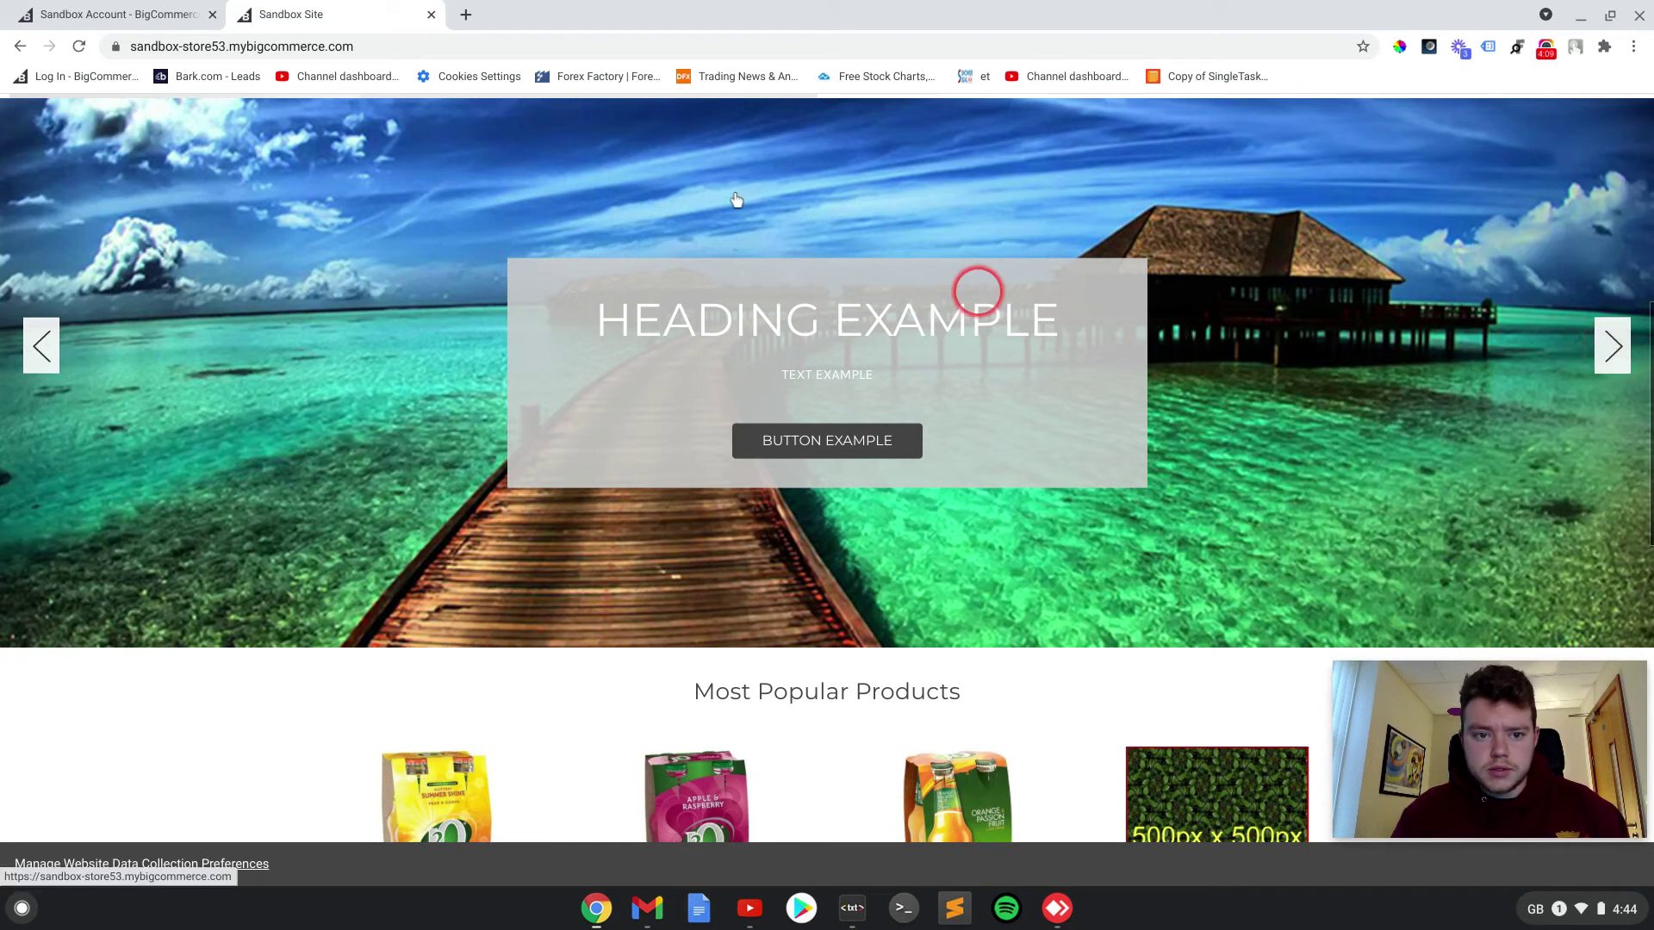
Back in the carousel editor, leave Slide 1's Link field empty and go to My Themes
click(148, 28)
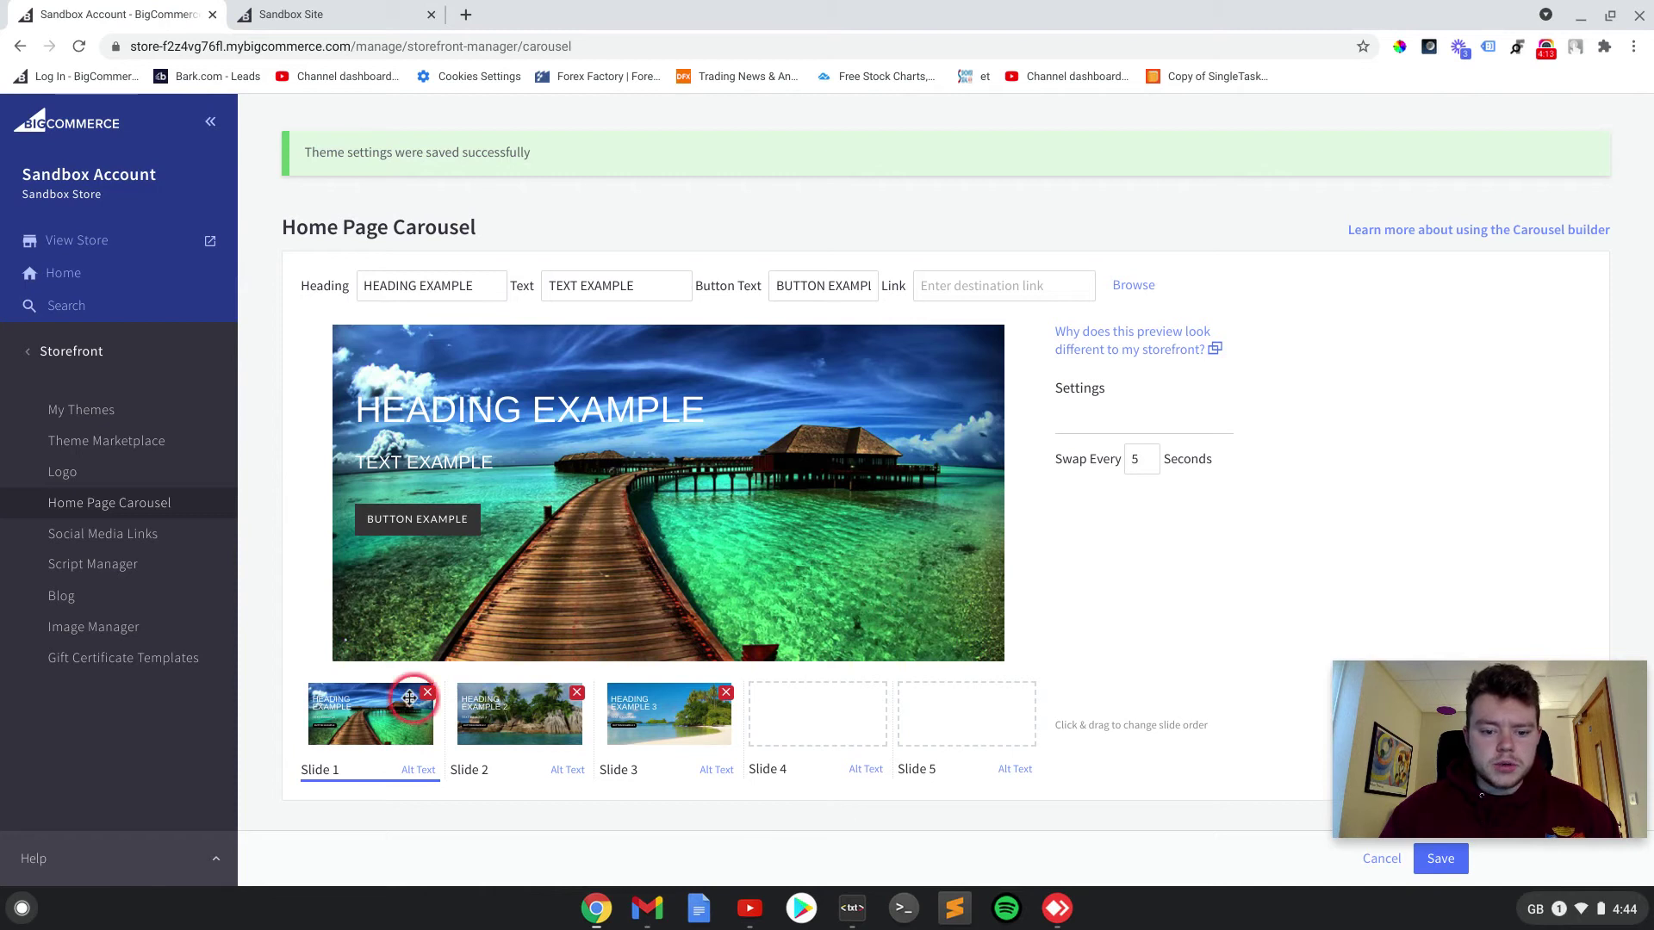
click(980, 284)
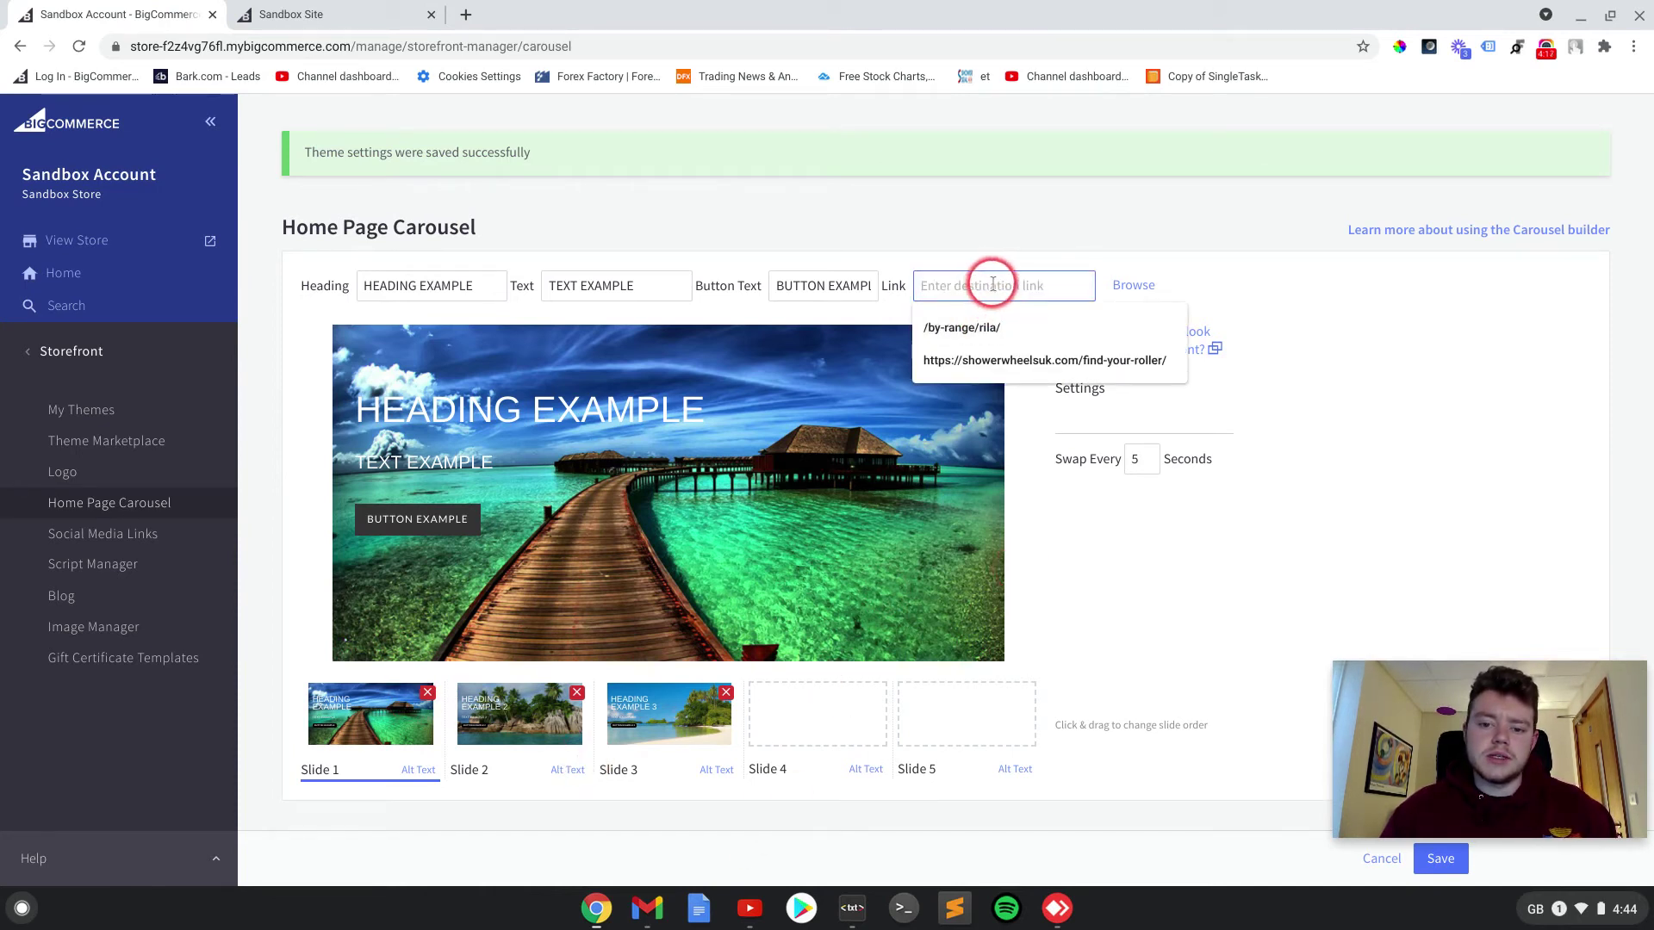
click(1445, 403)
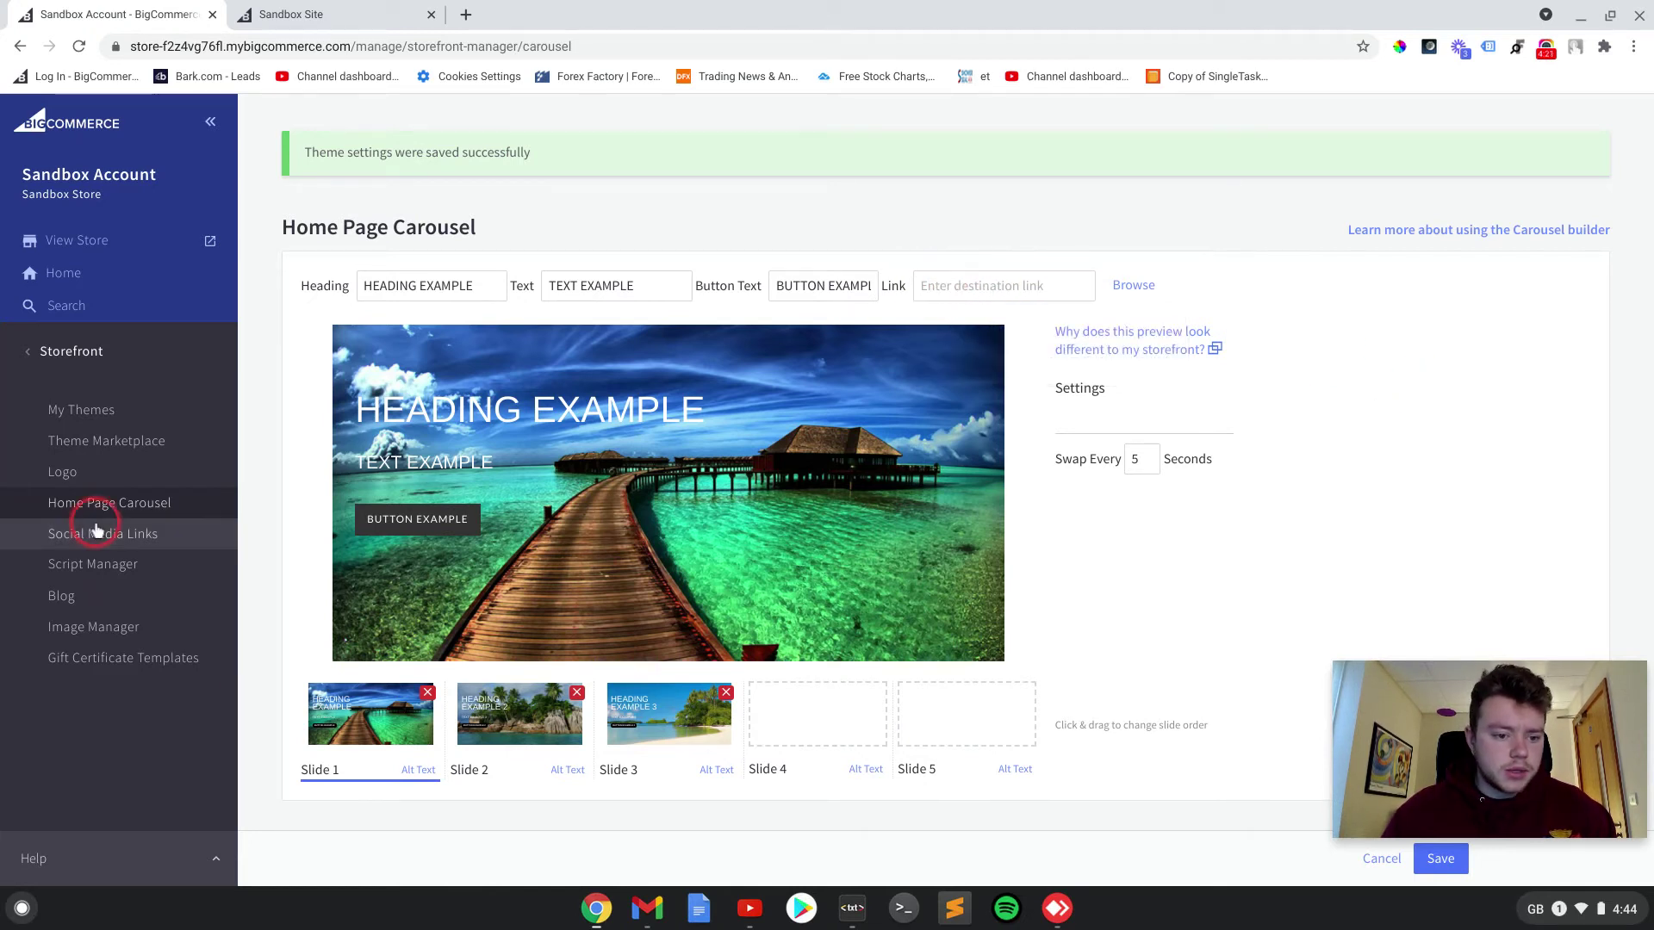
click(83, 415)
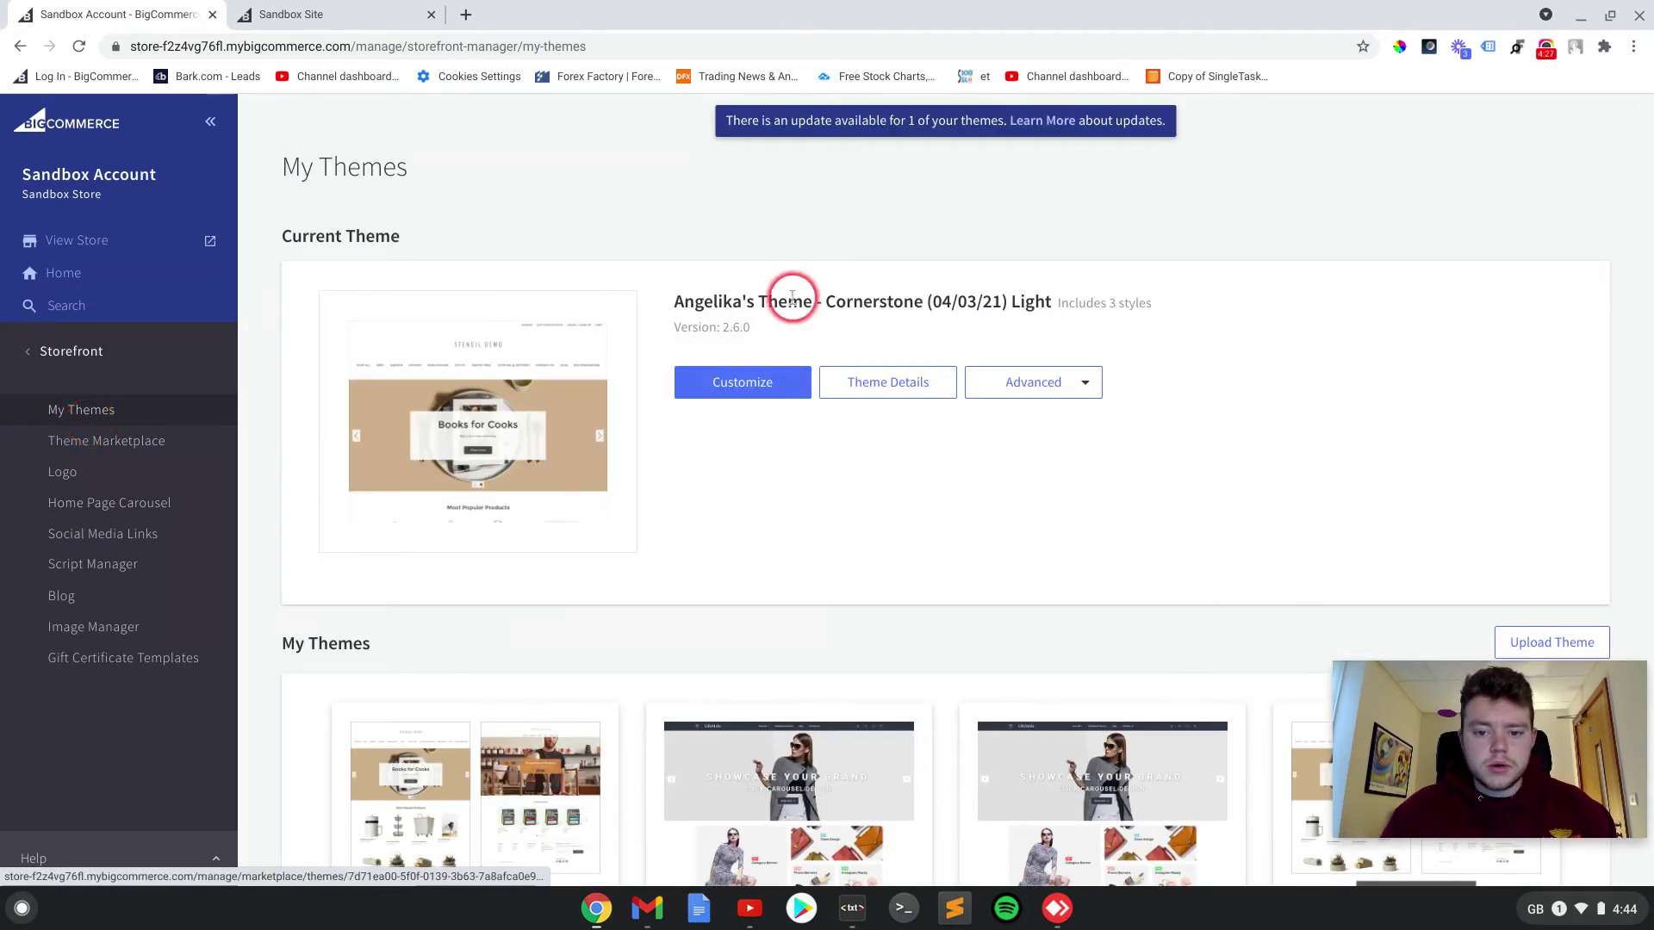
Customize the current Cornerstone theme to launch Page Builder on the Homepage
click(739, 389)
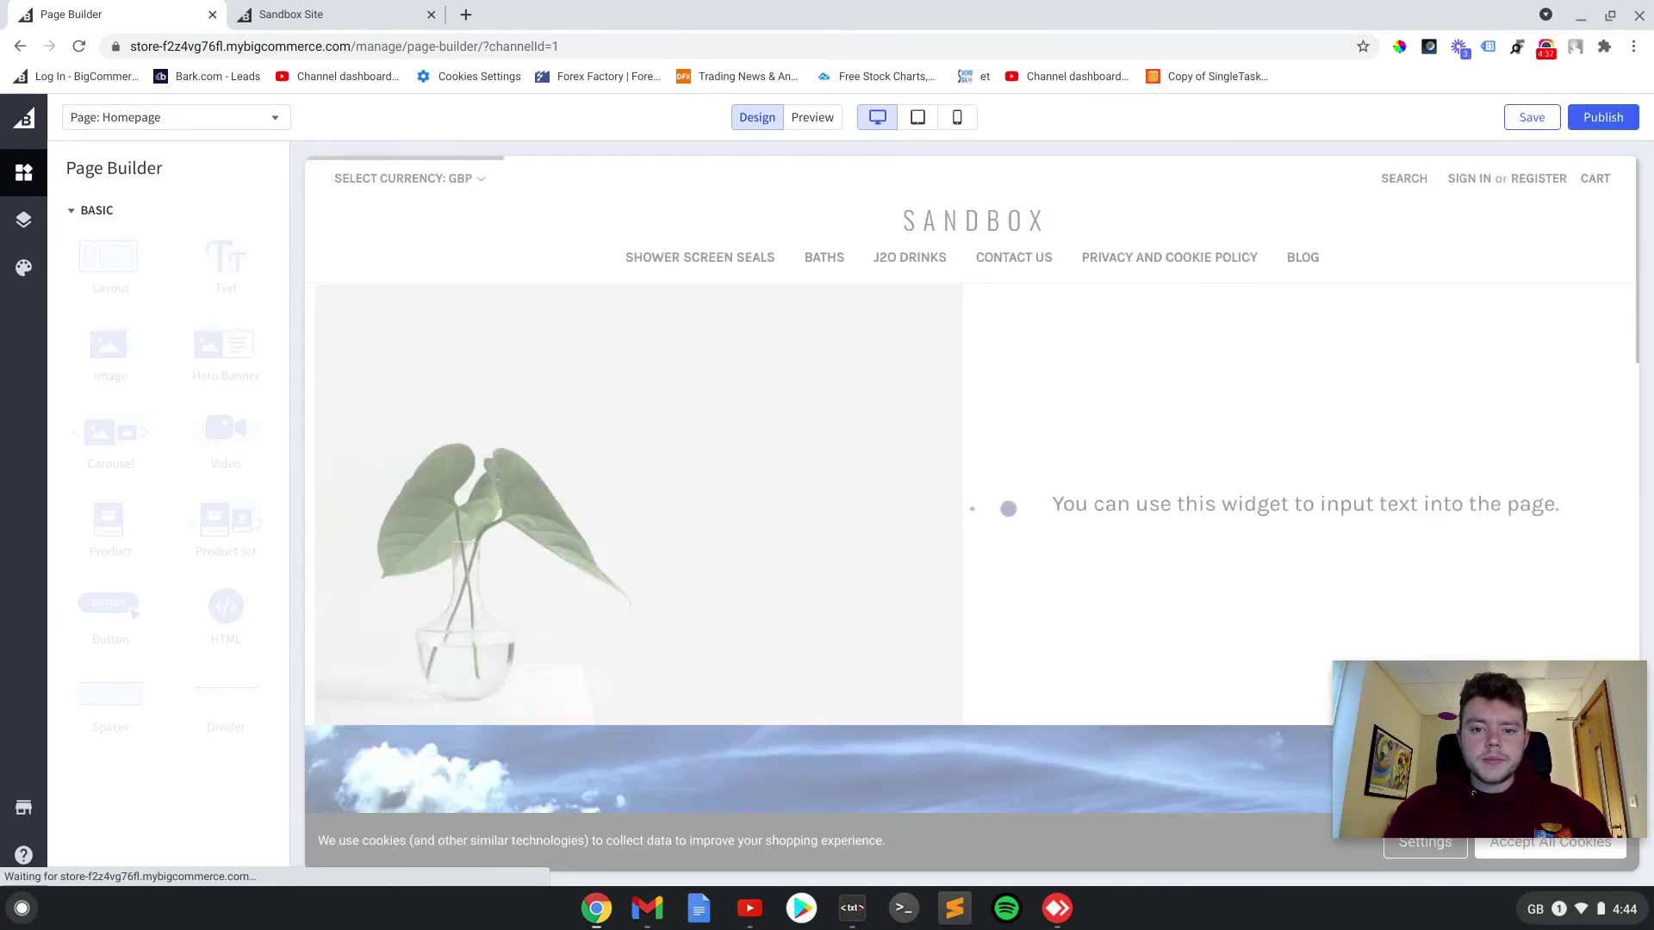
Set the Home Page carousel content background to custom yellow #DFD72E
click(25, 274)
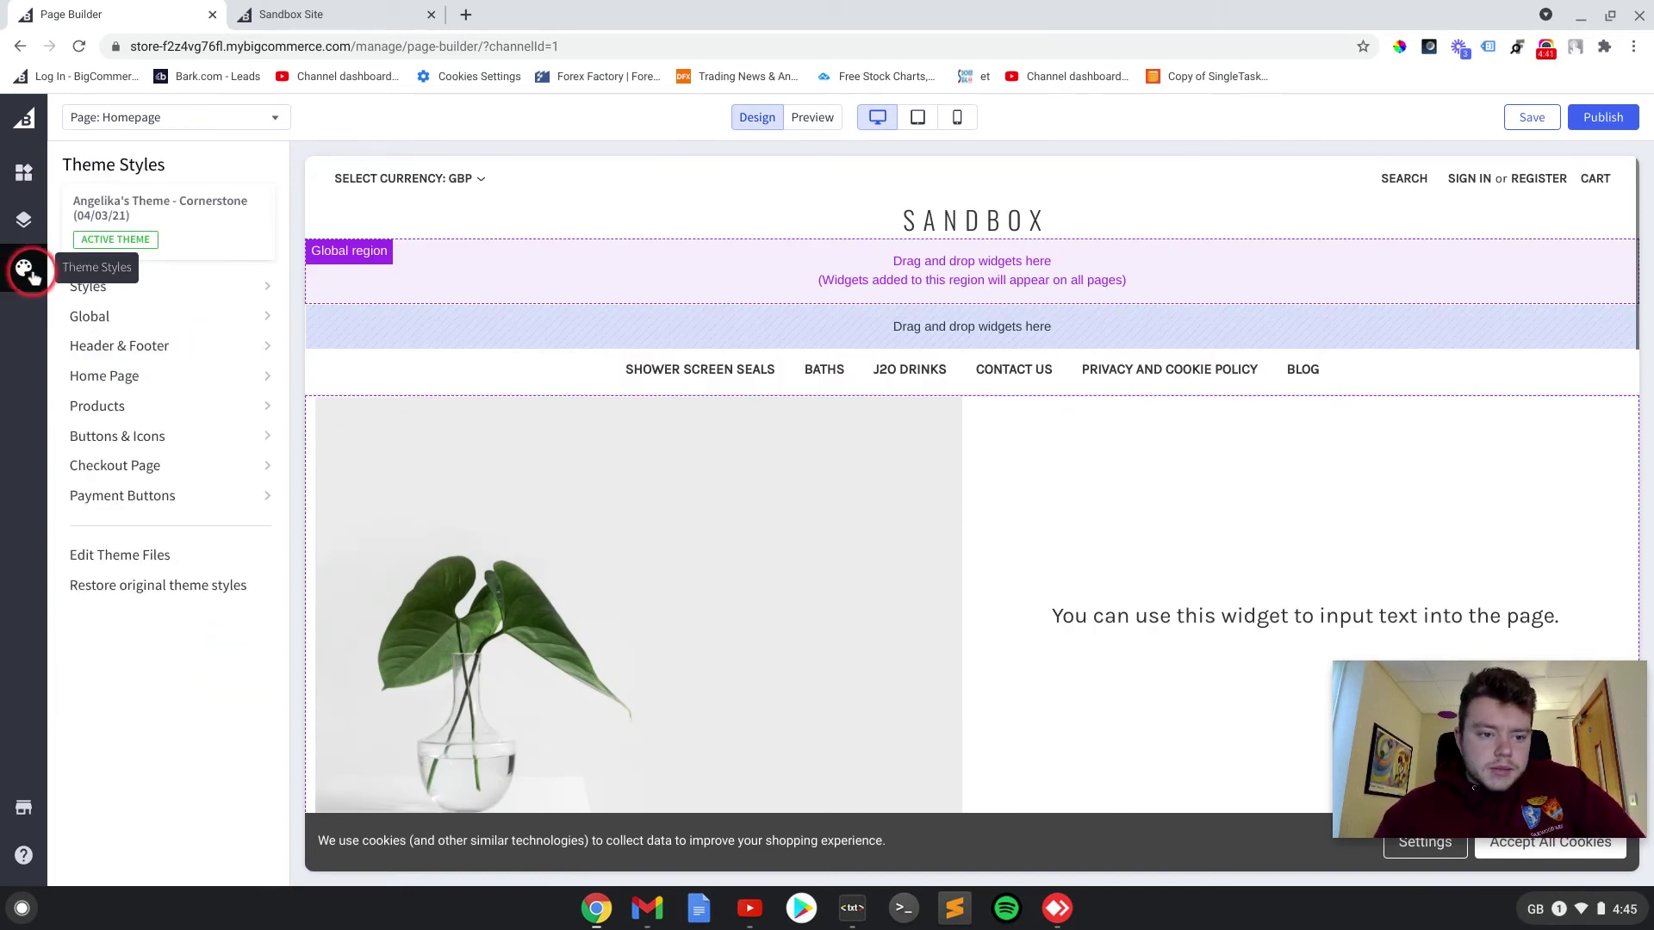
click(156, 384)
scroll(454, 372, down, 1)
scroll(458, 370, up, 1)
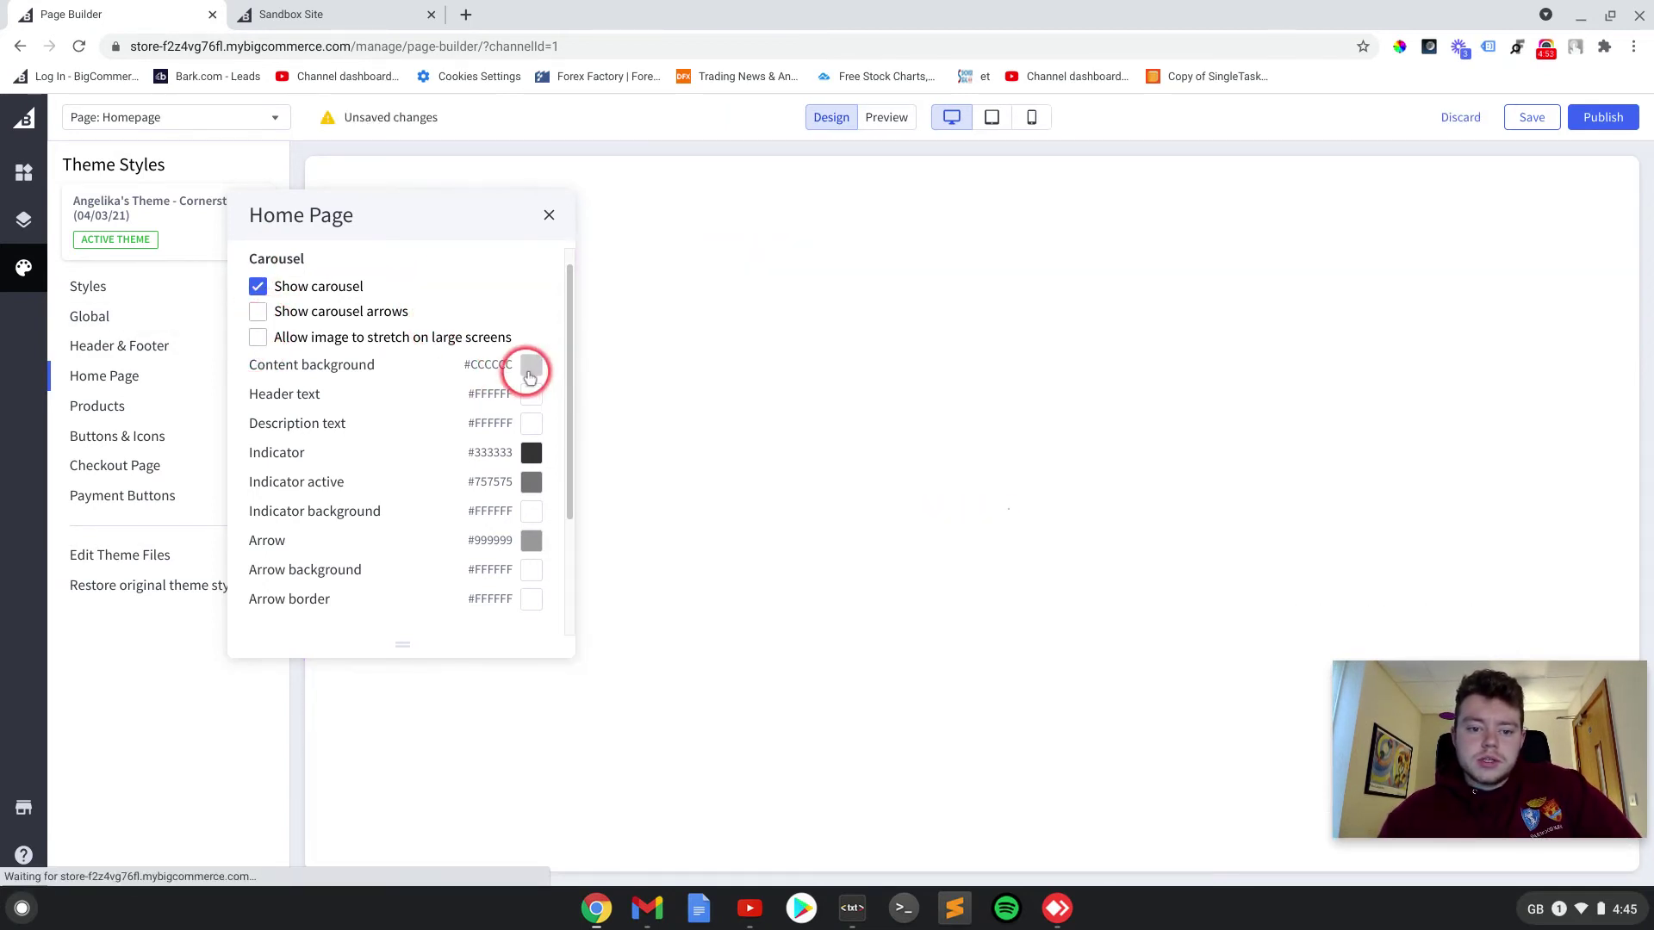
click(531, 370)
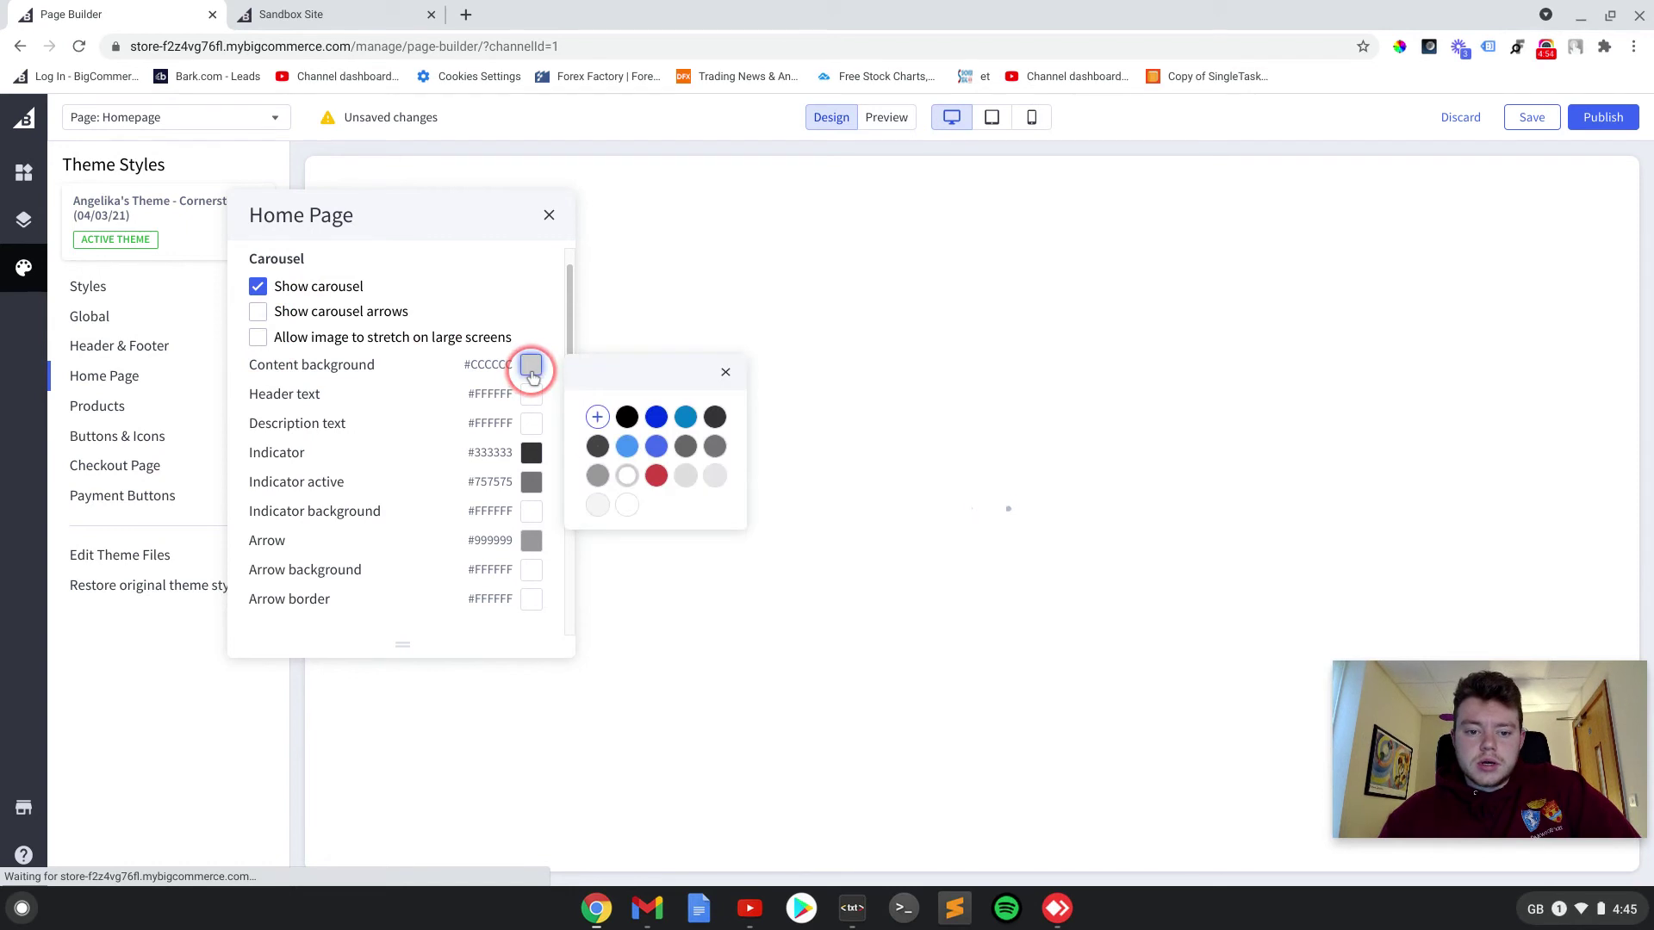
click(598, 419)
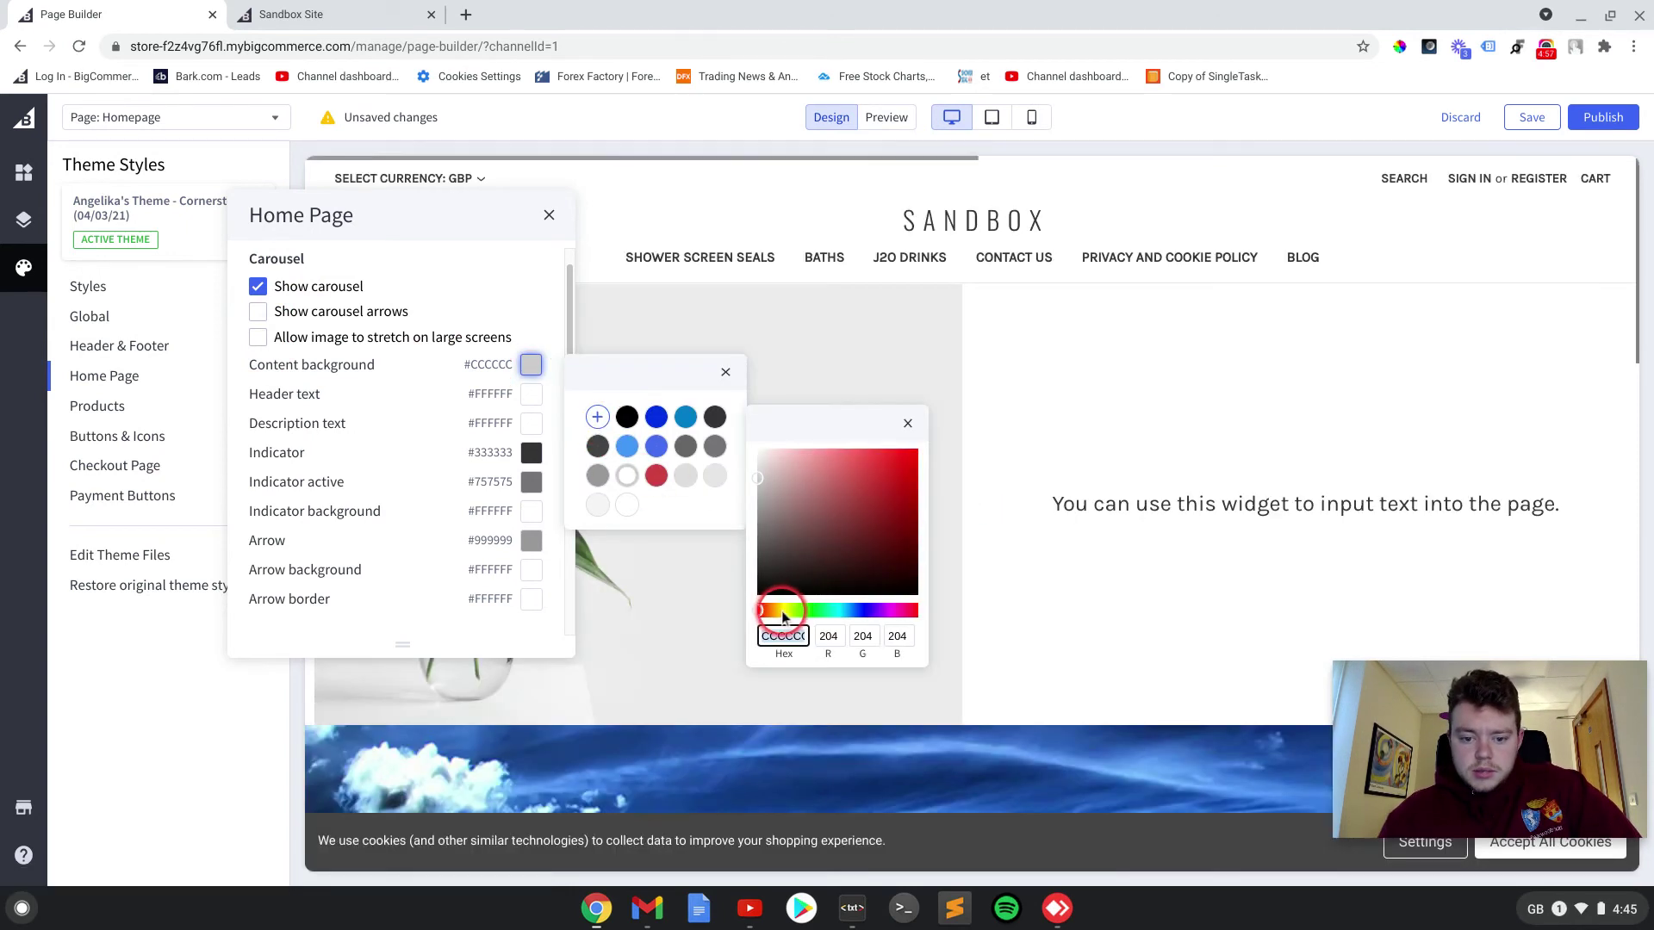
click(782, 612)
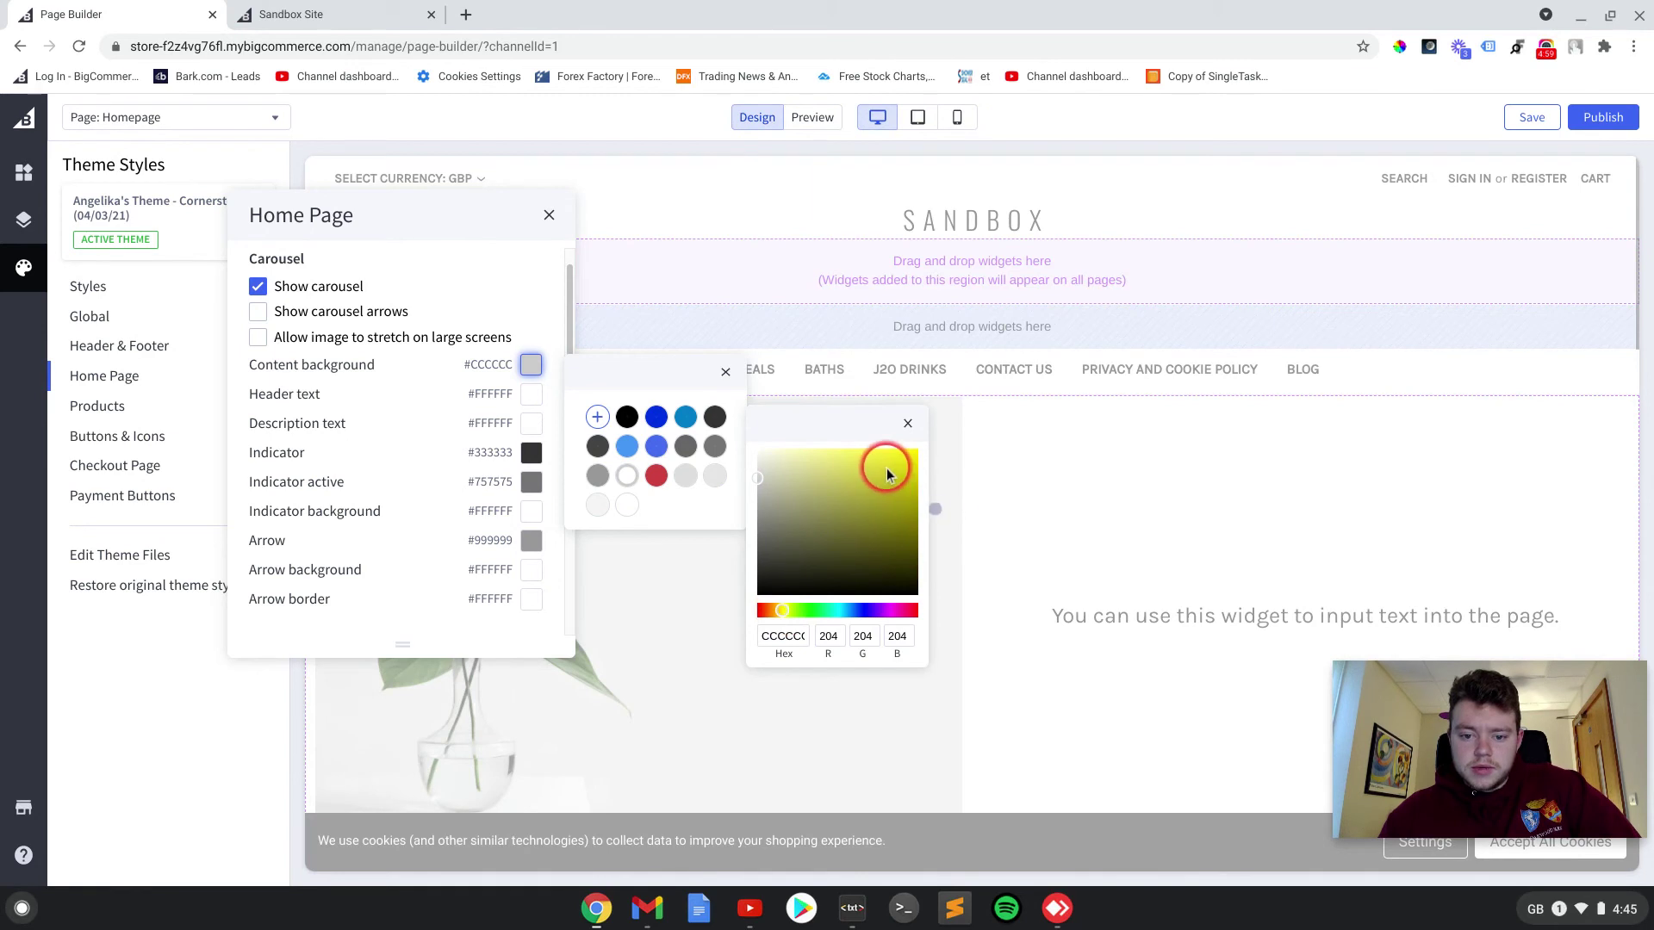
Set the carousel header text colour to black #000000
click(530, 396)
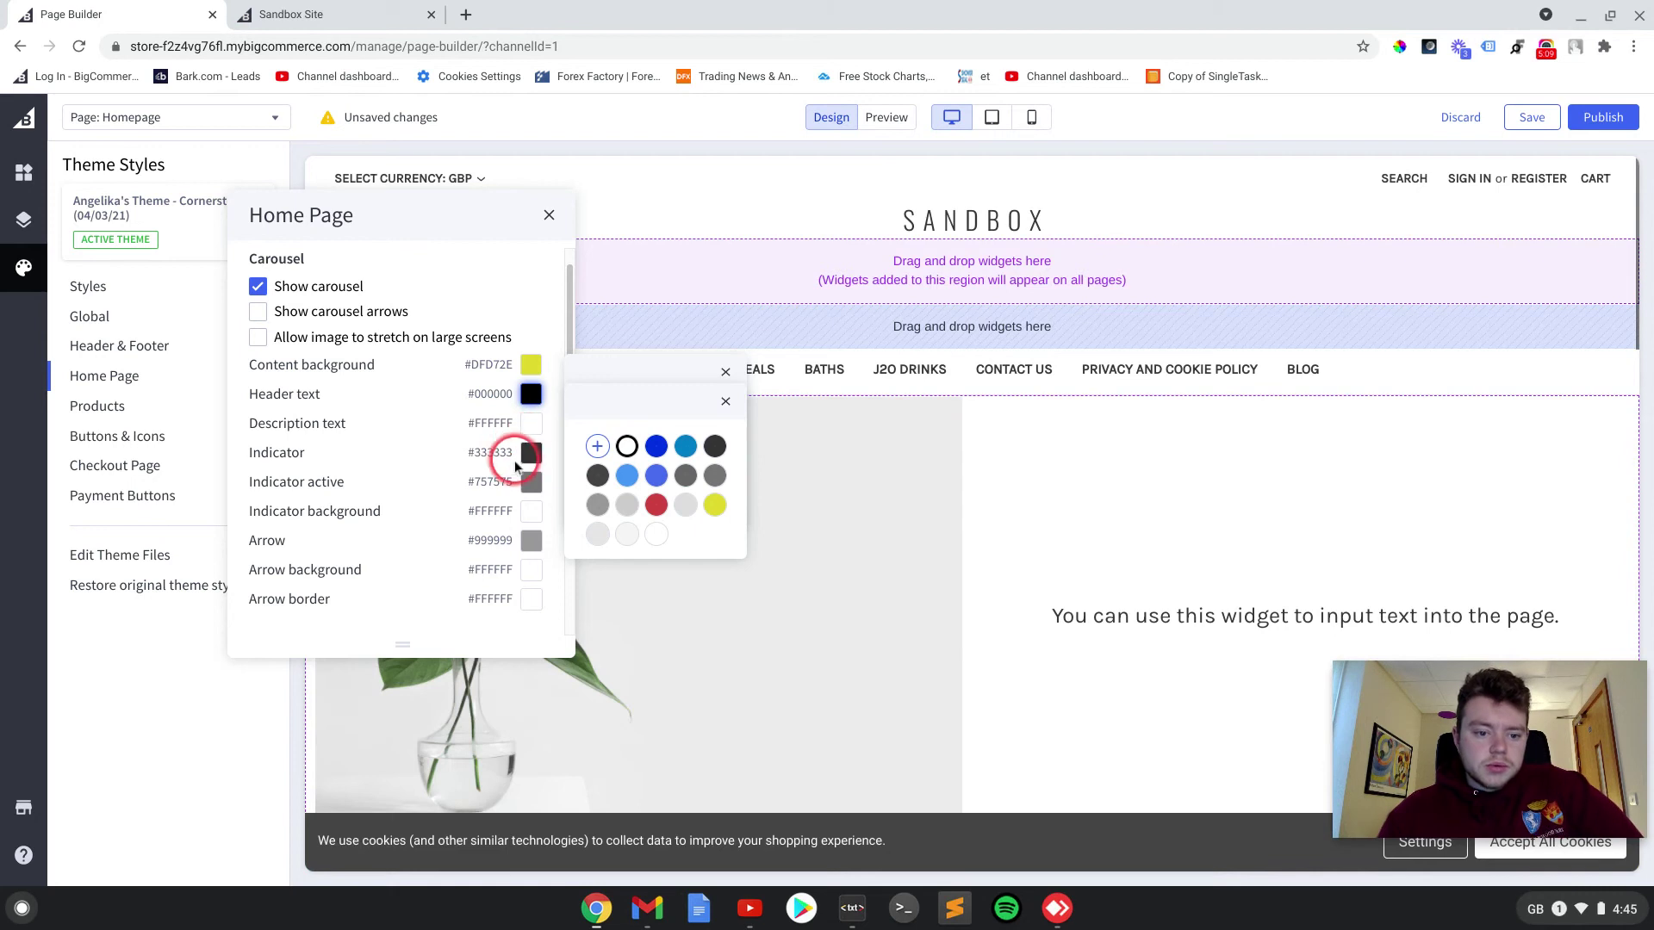
scroll(414, 429, down, 3)
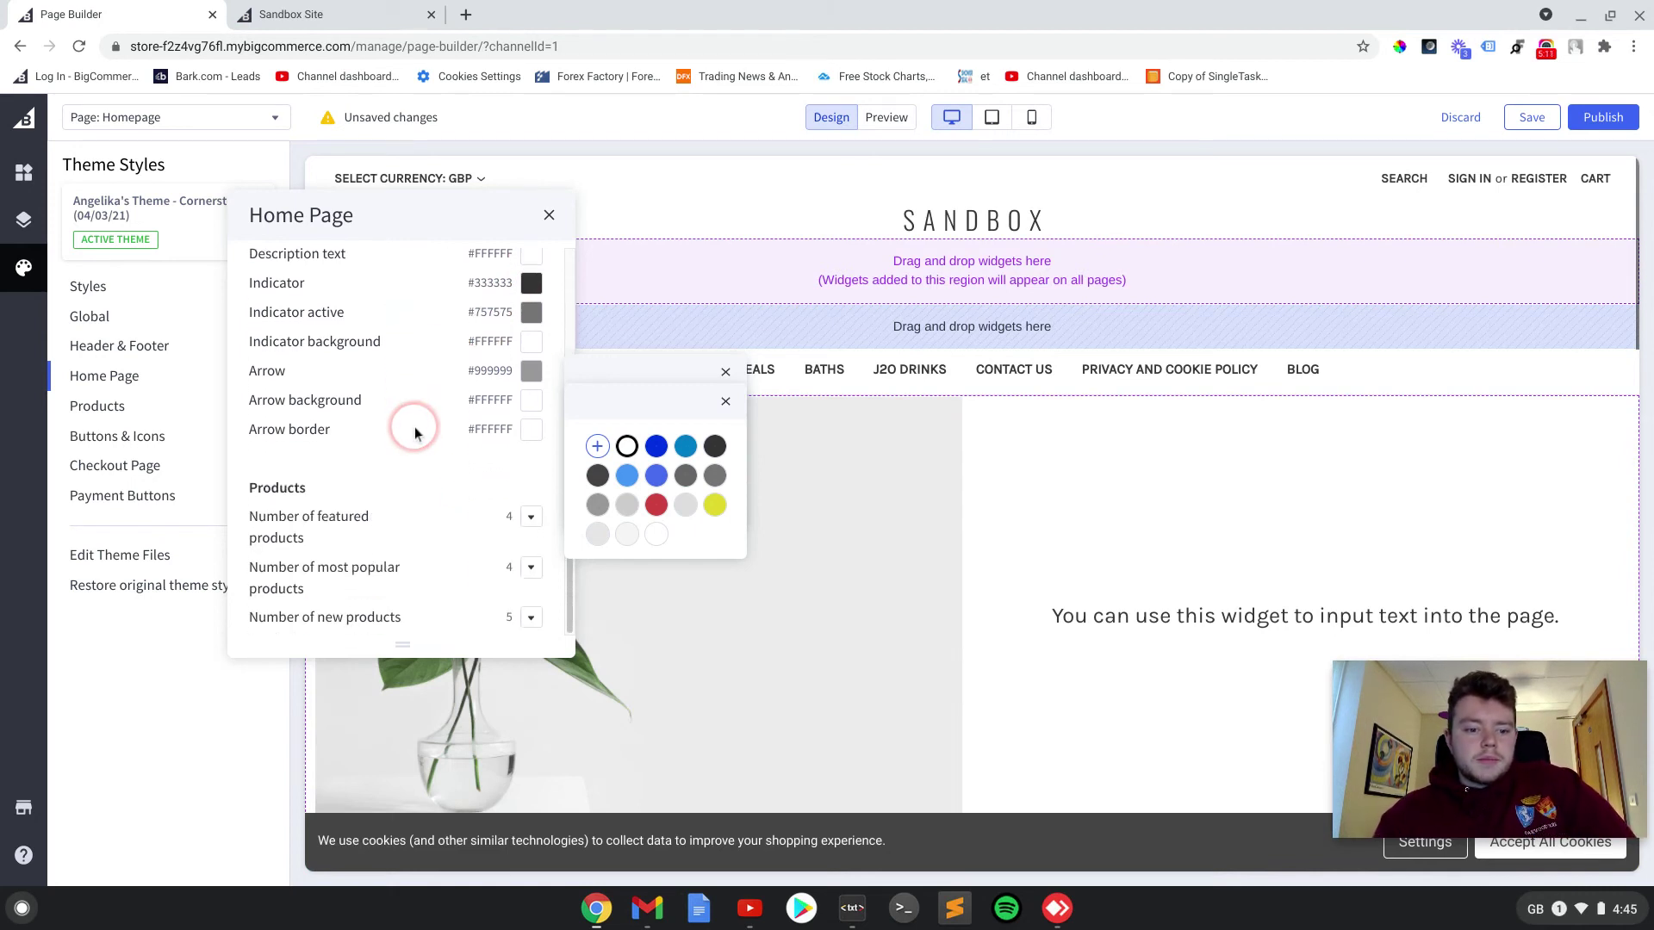
click(102, 438)
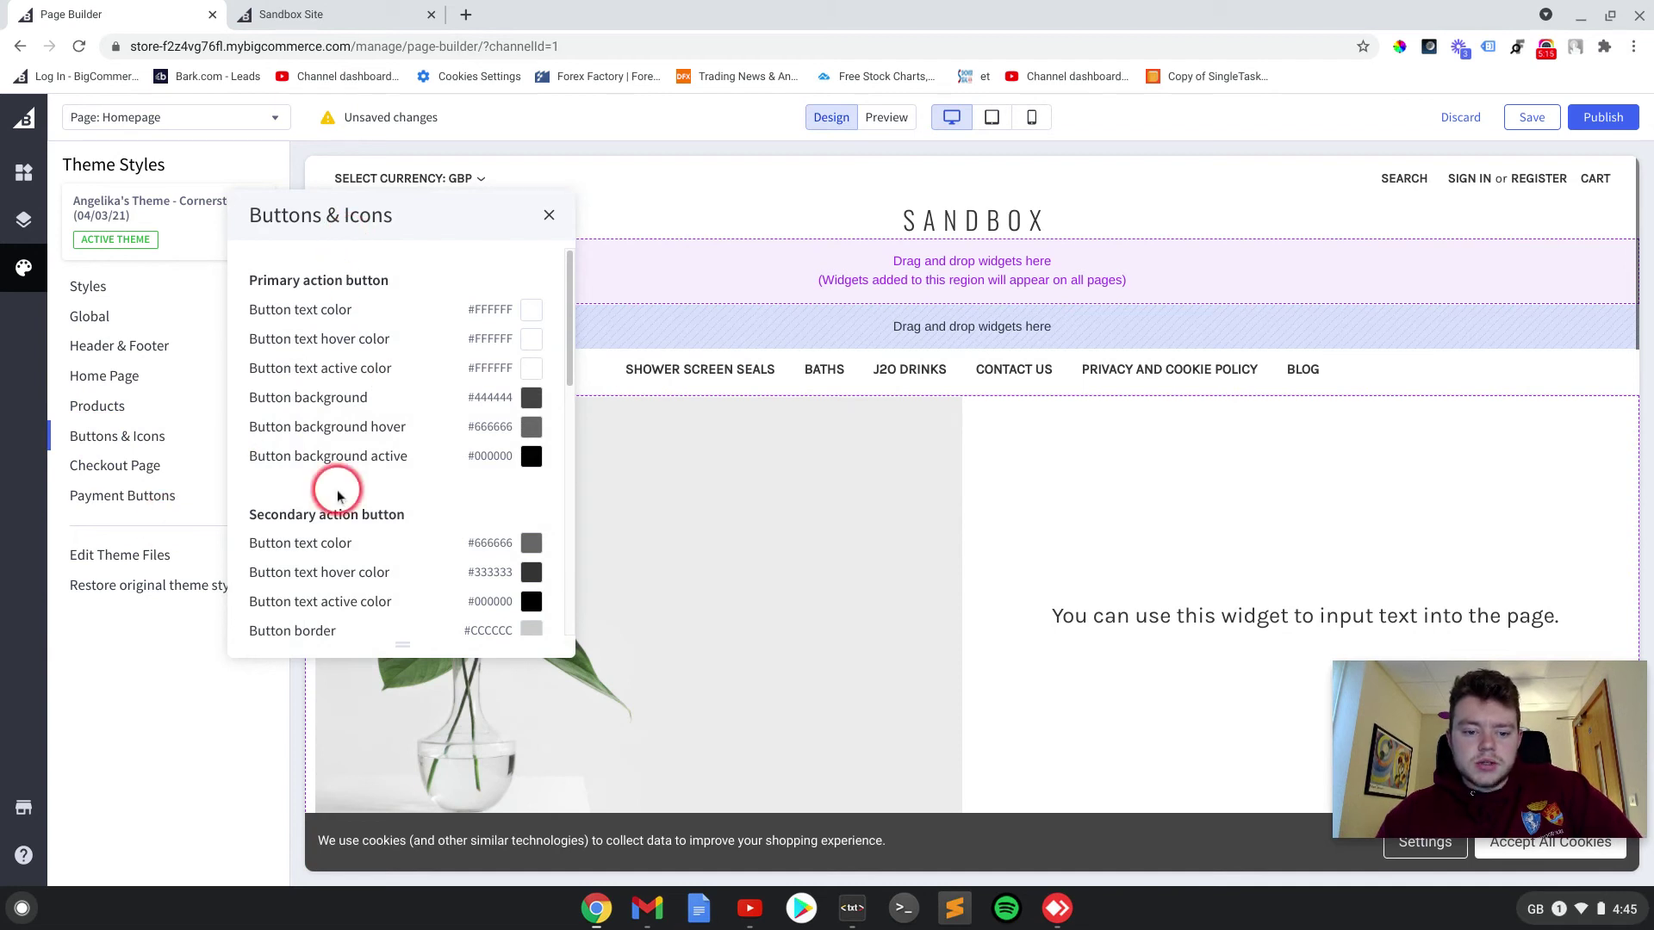
Sample the live storefront slide button colour with the eyedropper, finding #444444
scroll(334, 488, down, 3)
scroll(338, 494, down, 5)
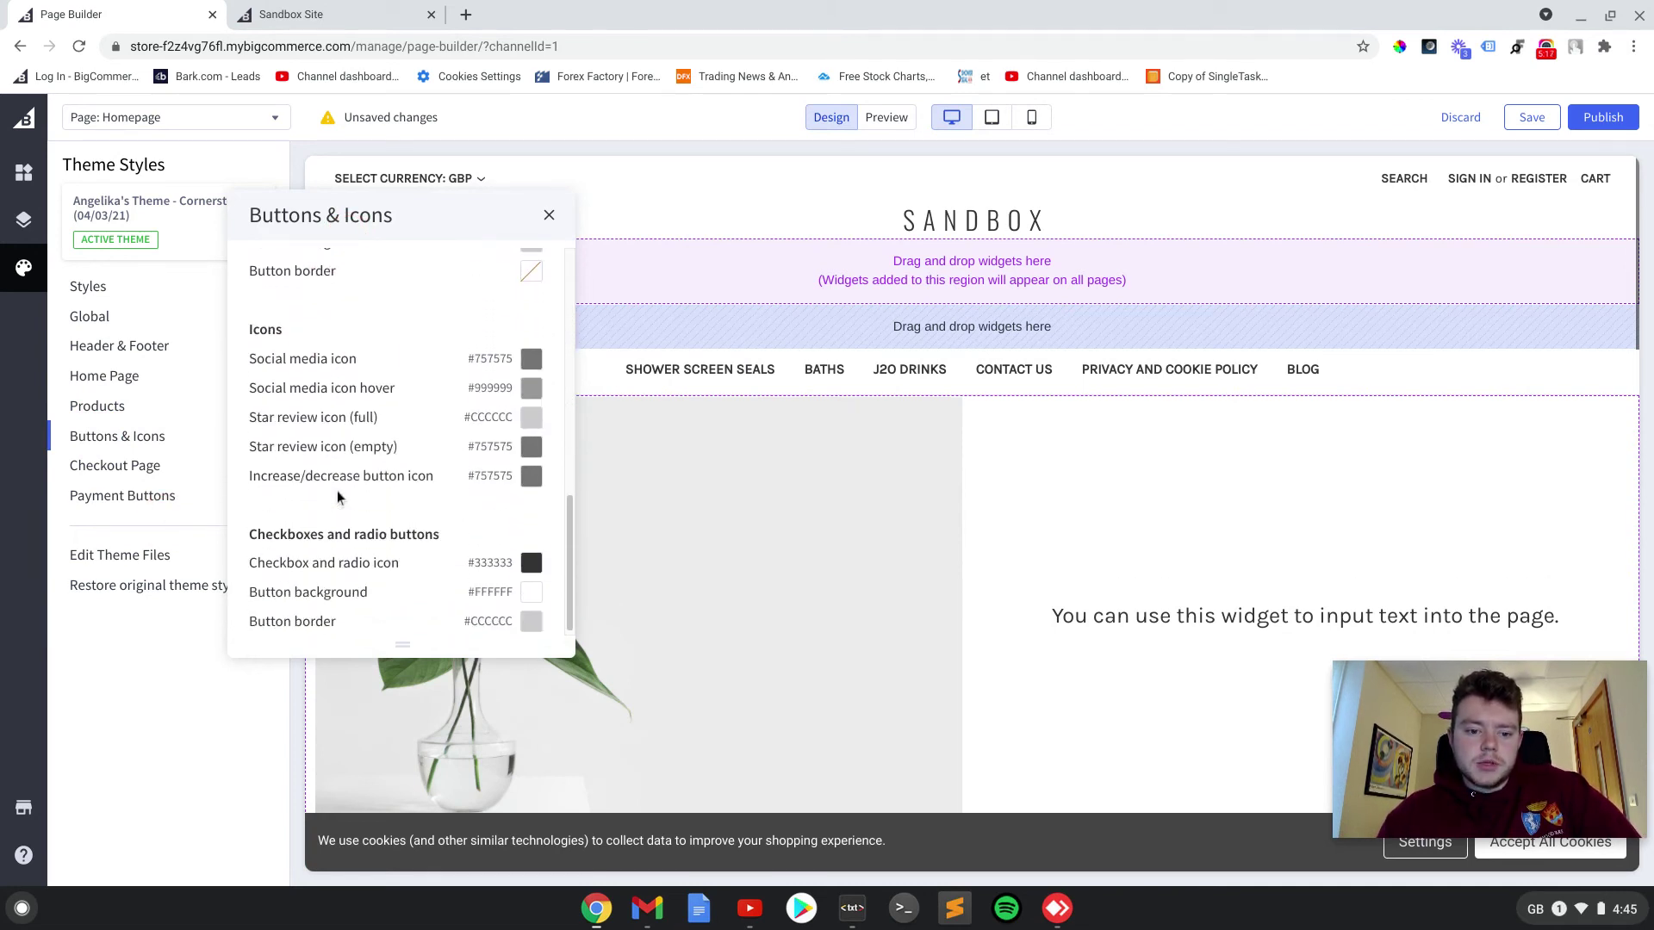
scroll(337, 489, up, 8)
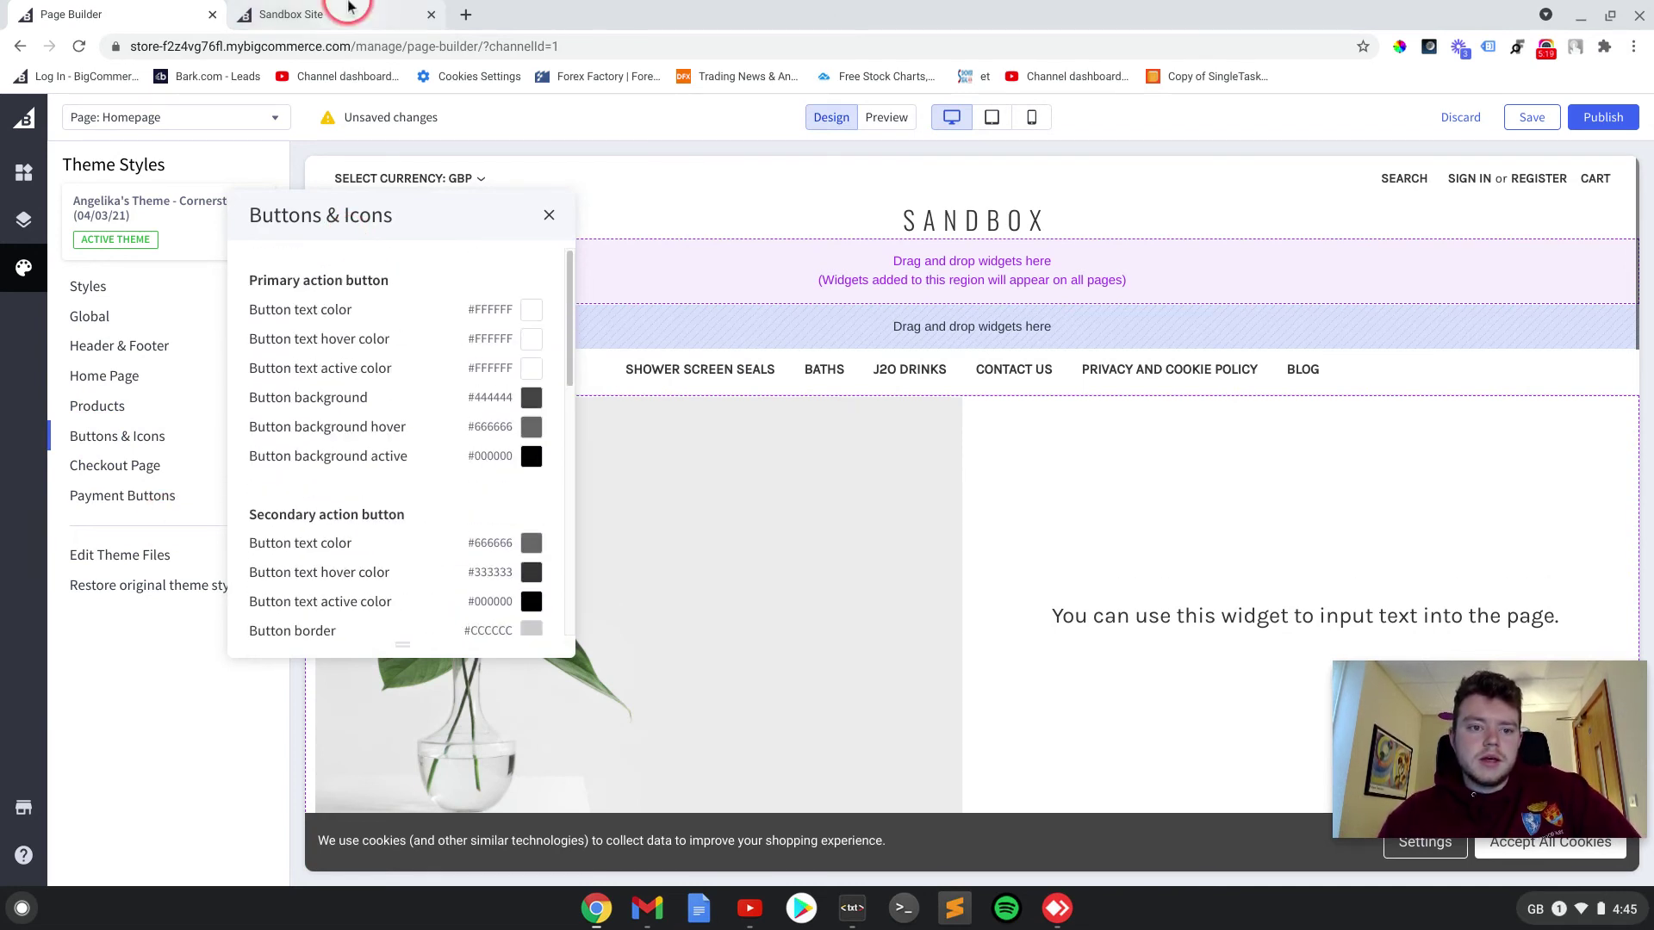
click(297, 15)
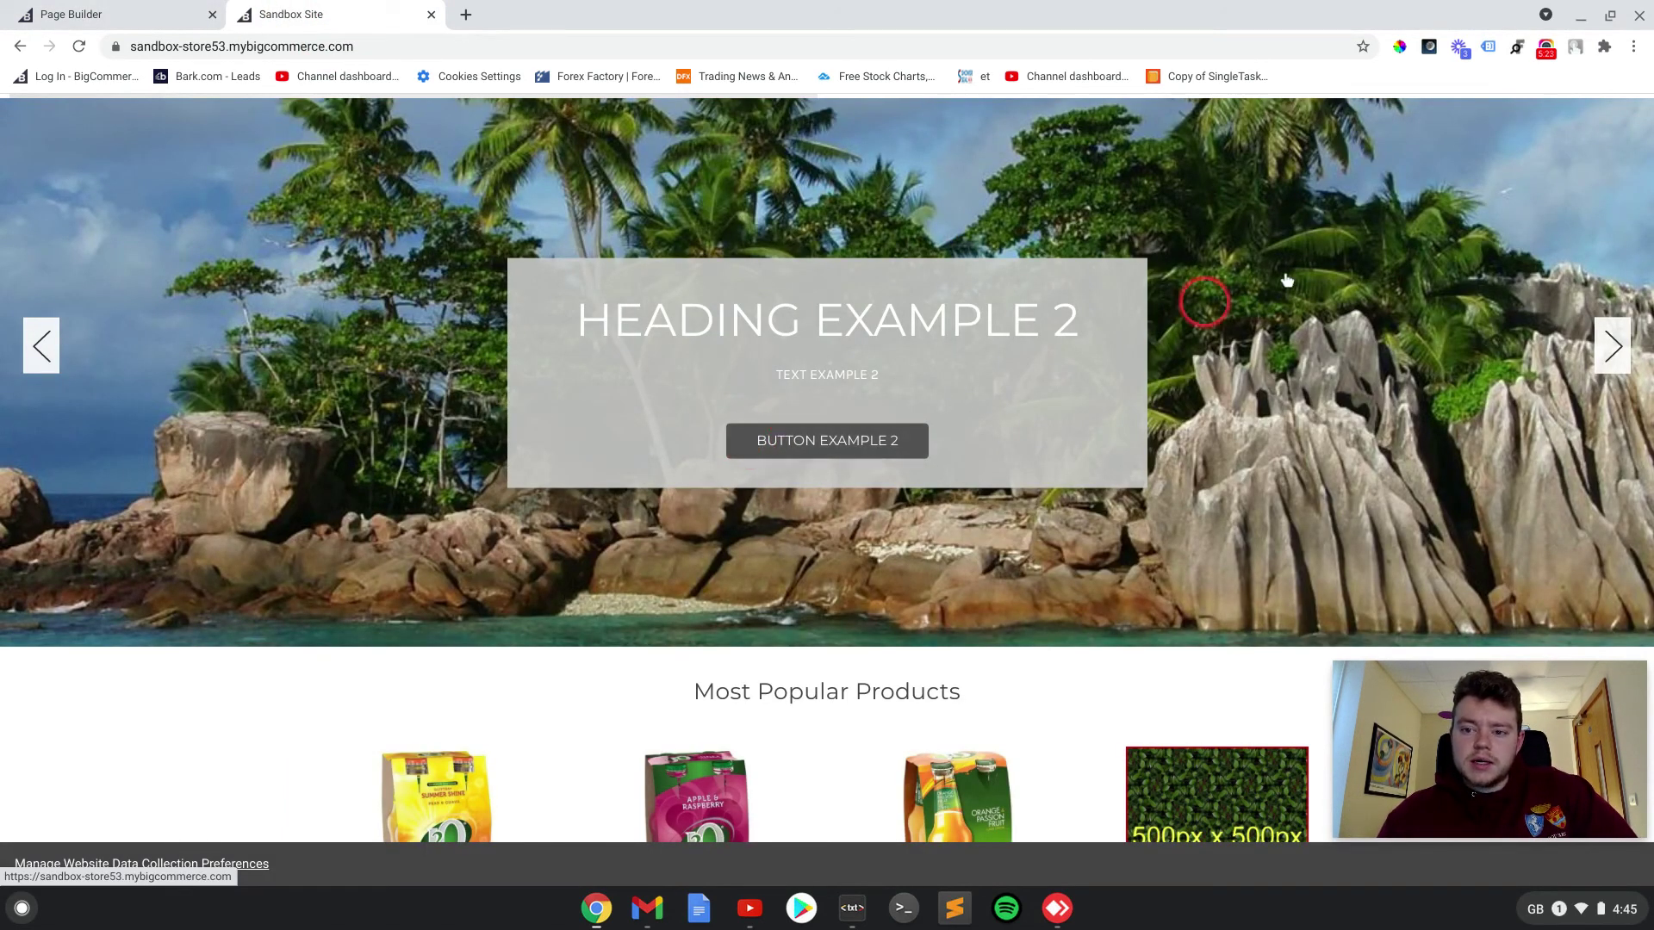
click(1400, 48)
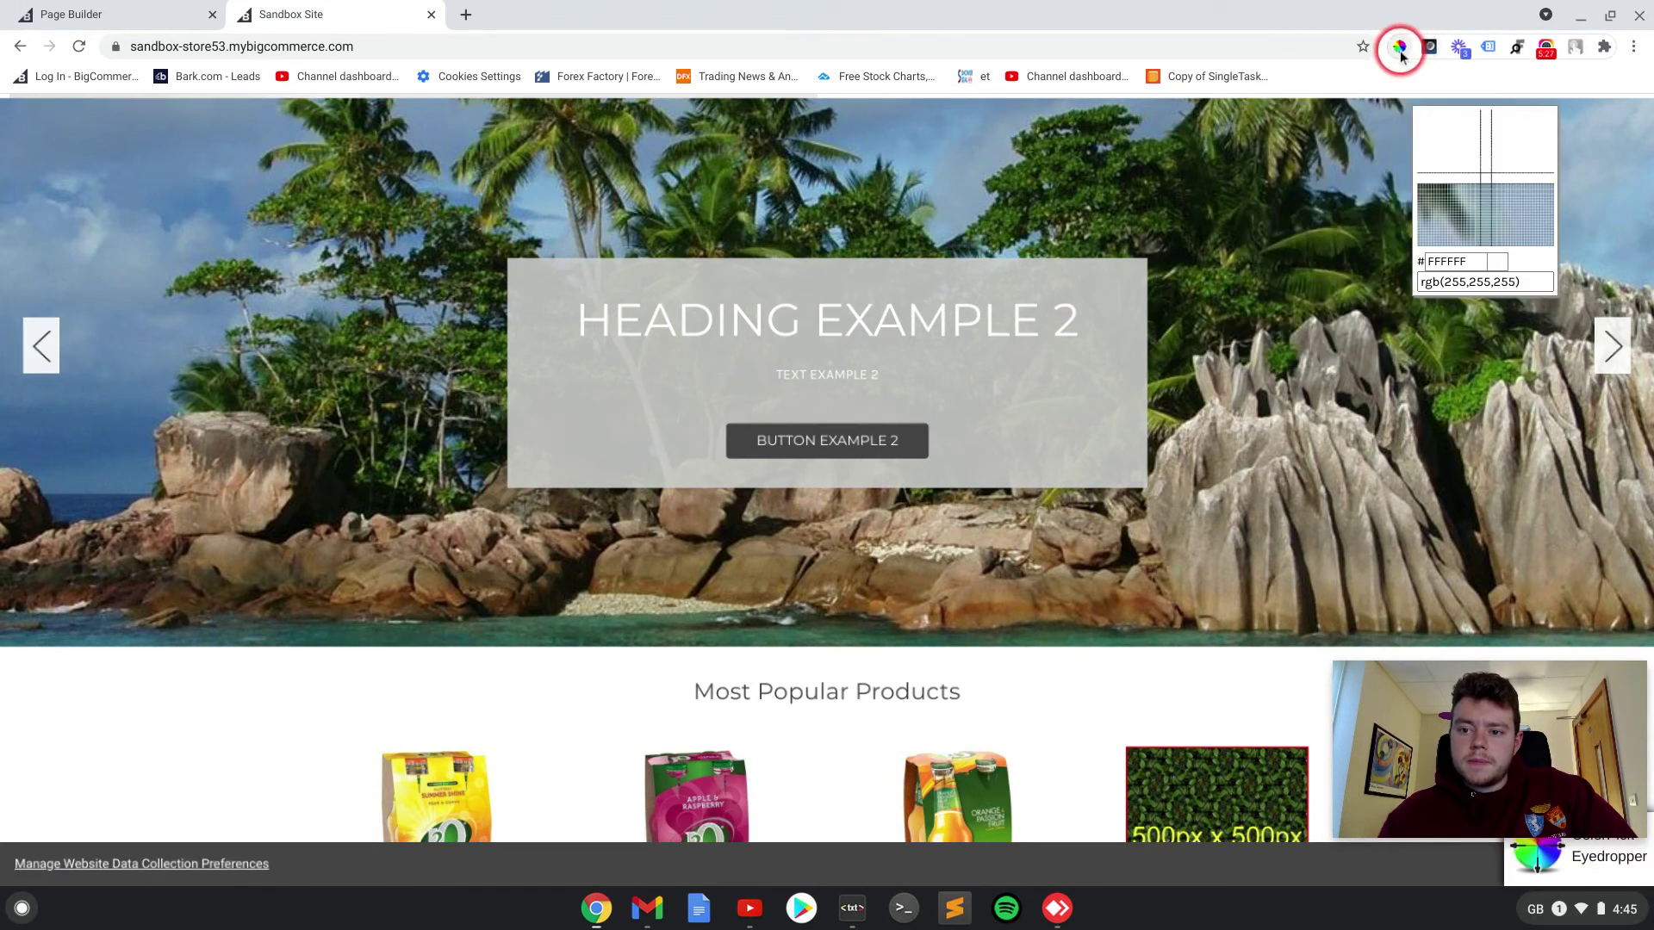
click(914, 443)
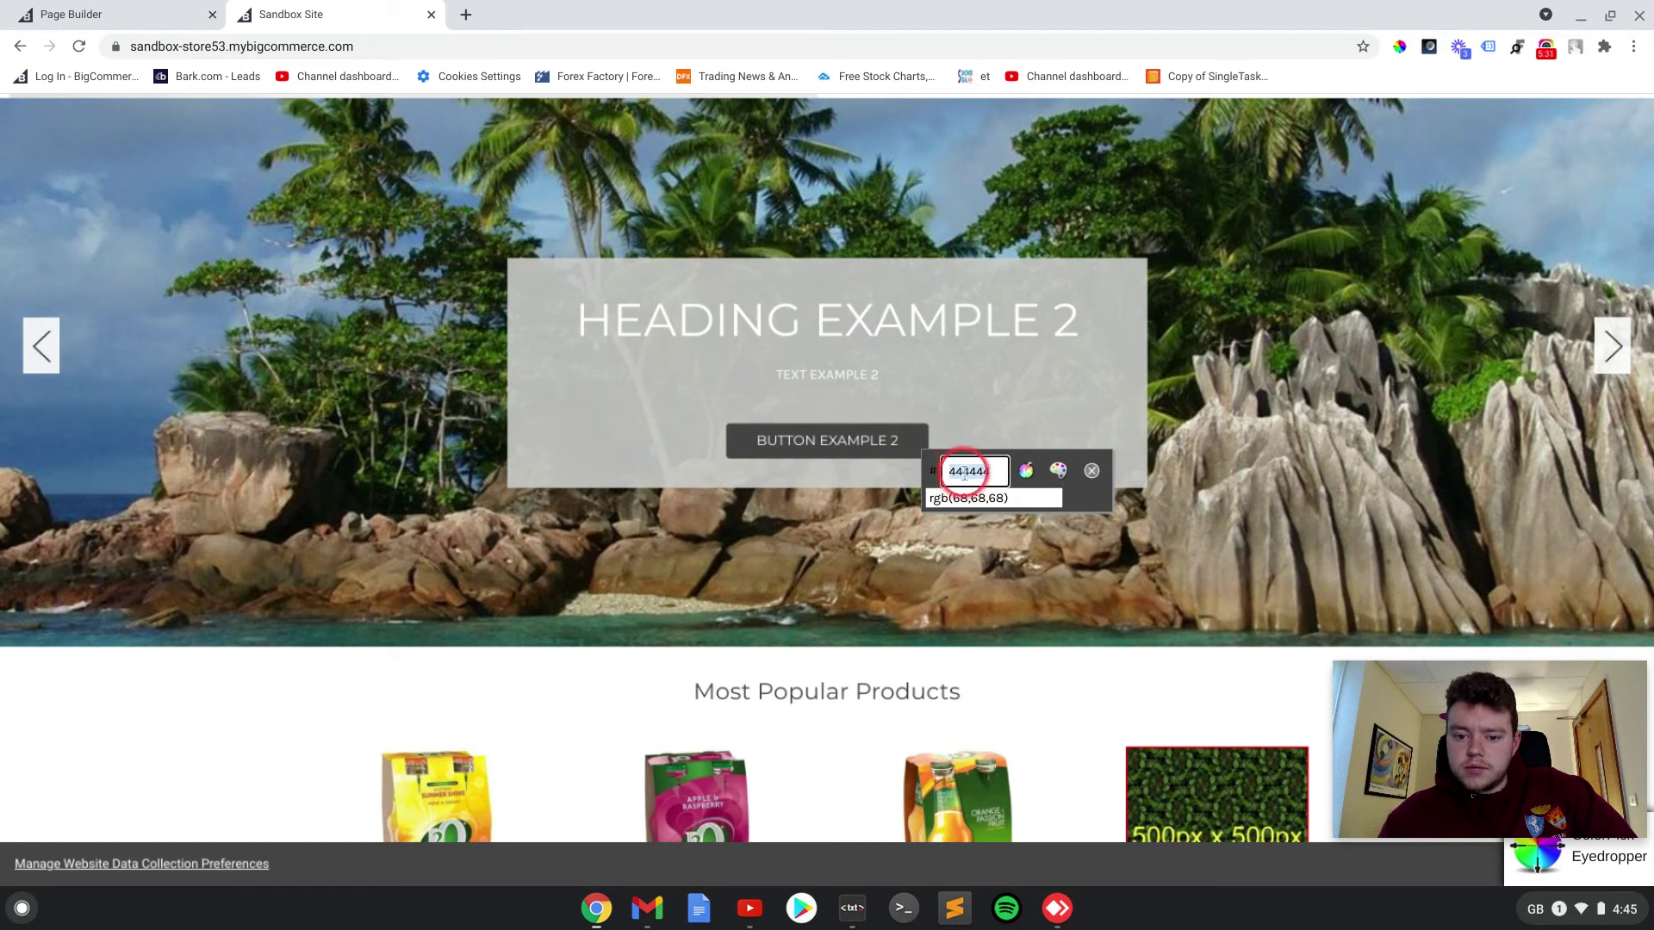
click(134, 10)
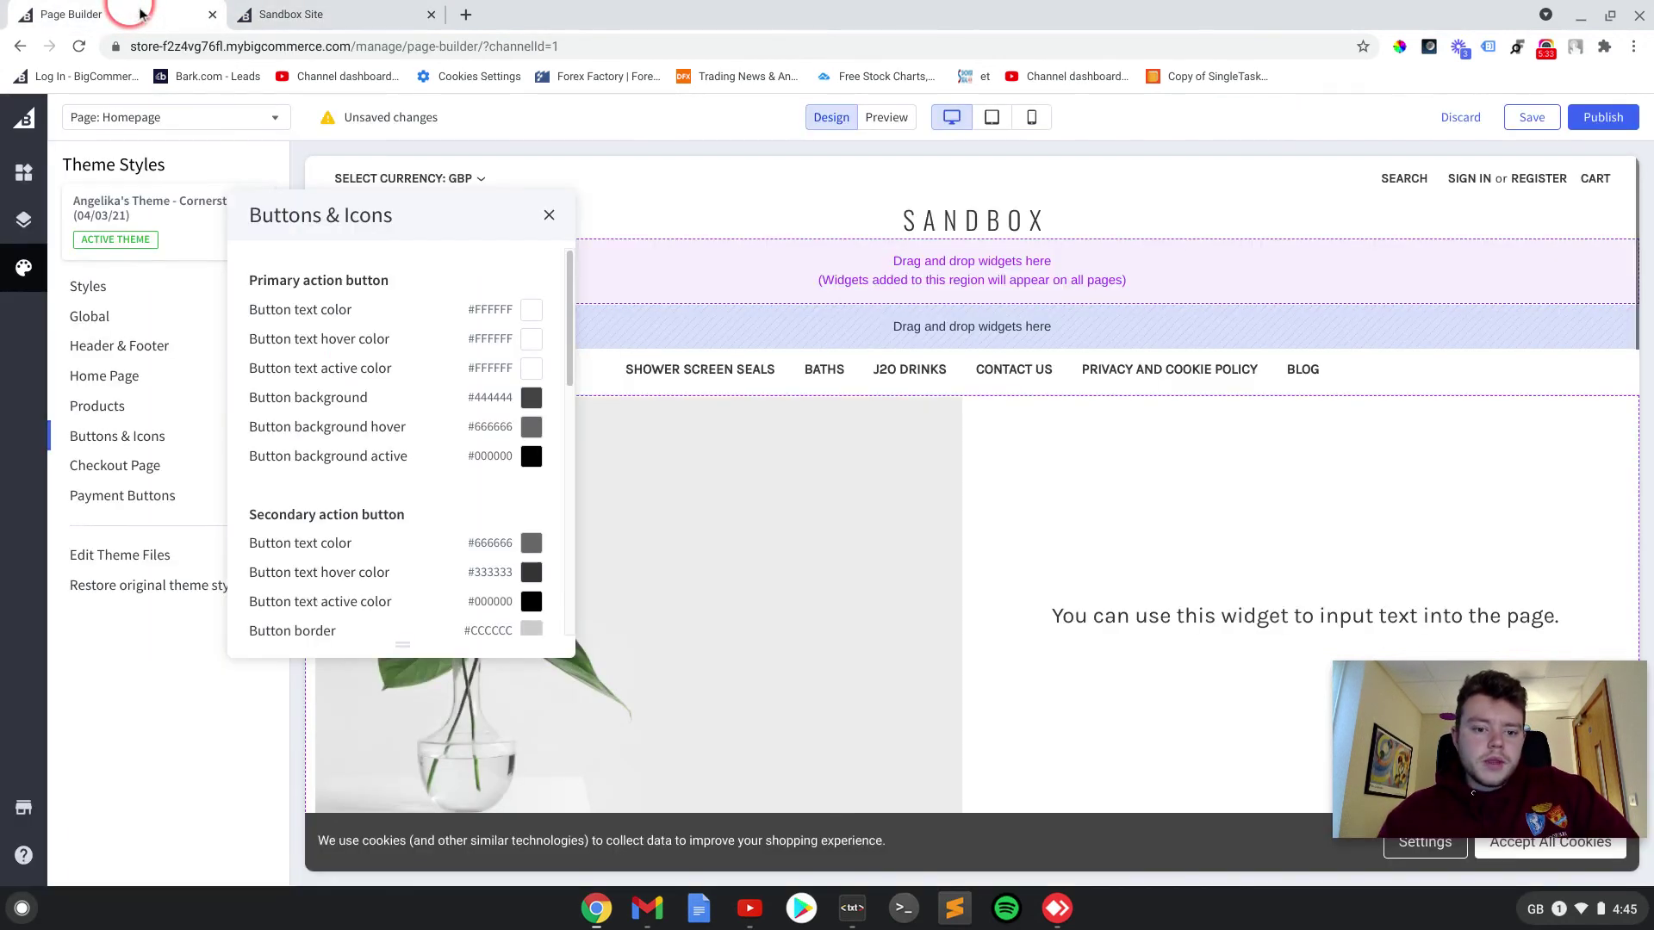
scroll(421, 380, down, 2)
scroll(421, 380, down, 3)
scroll(421, 374, up, 4)
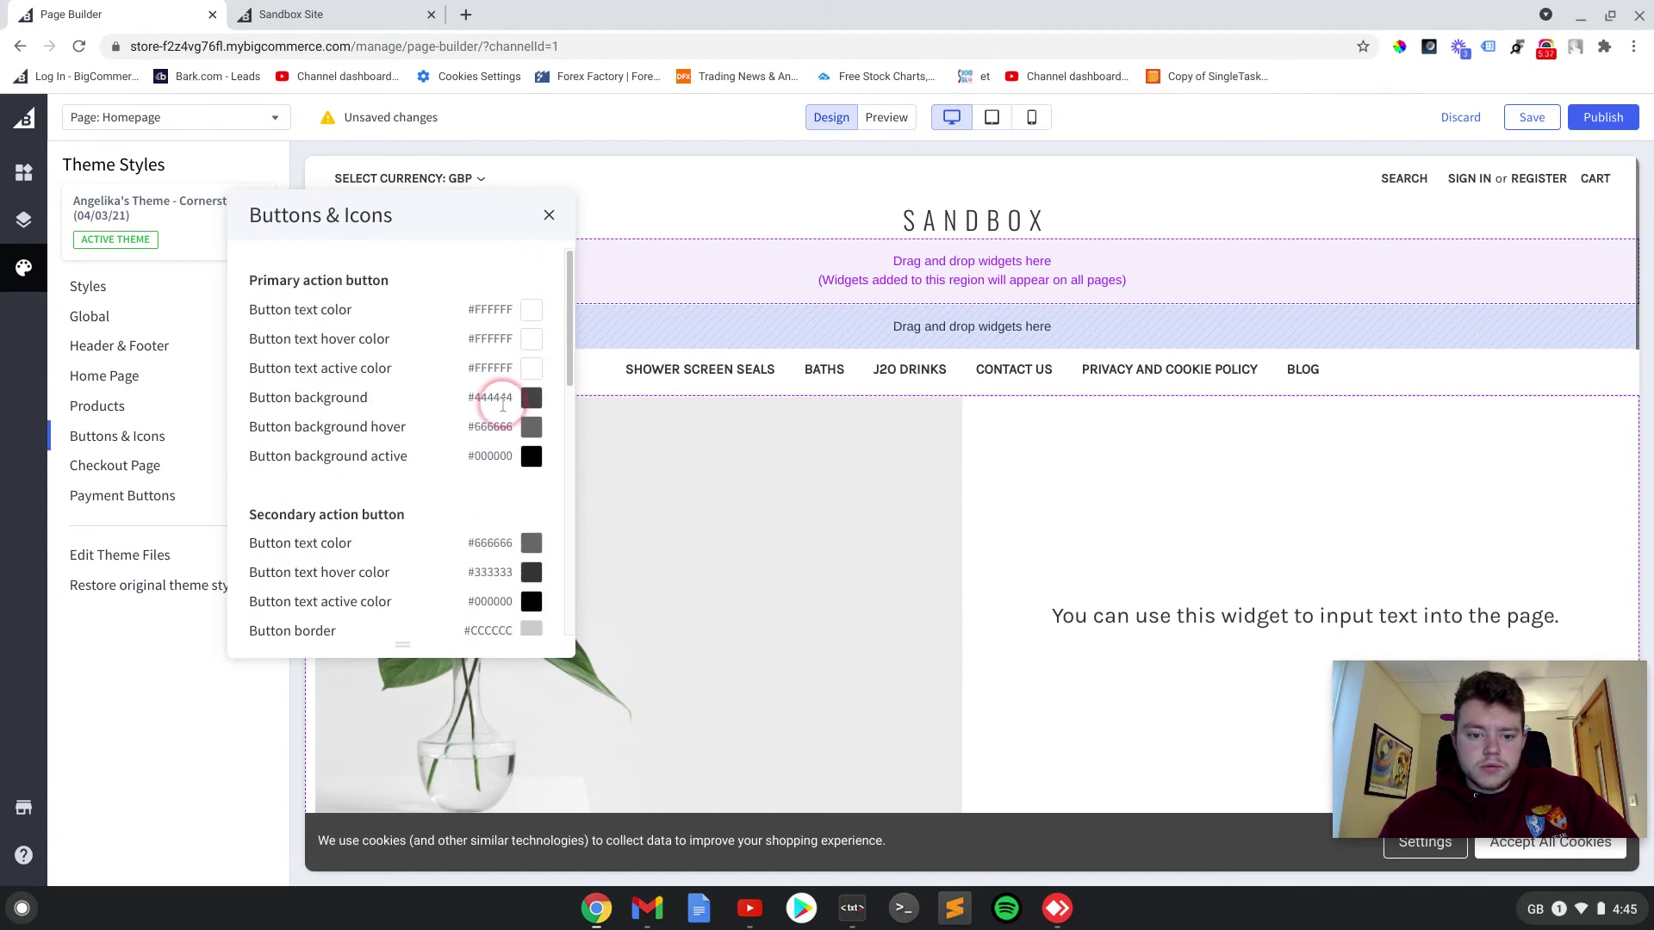
Set the Primary action button background to the light-blue swatch #4496F6
click(325, 14)
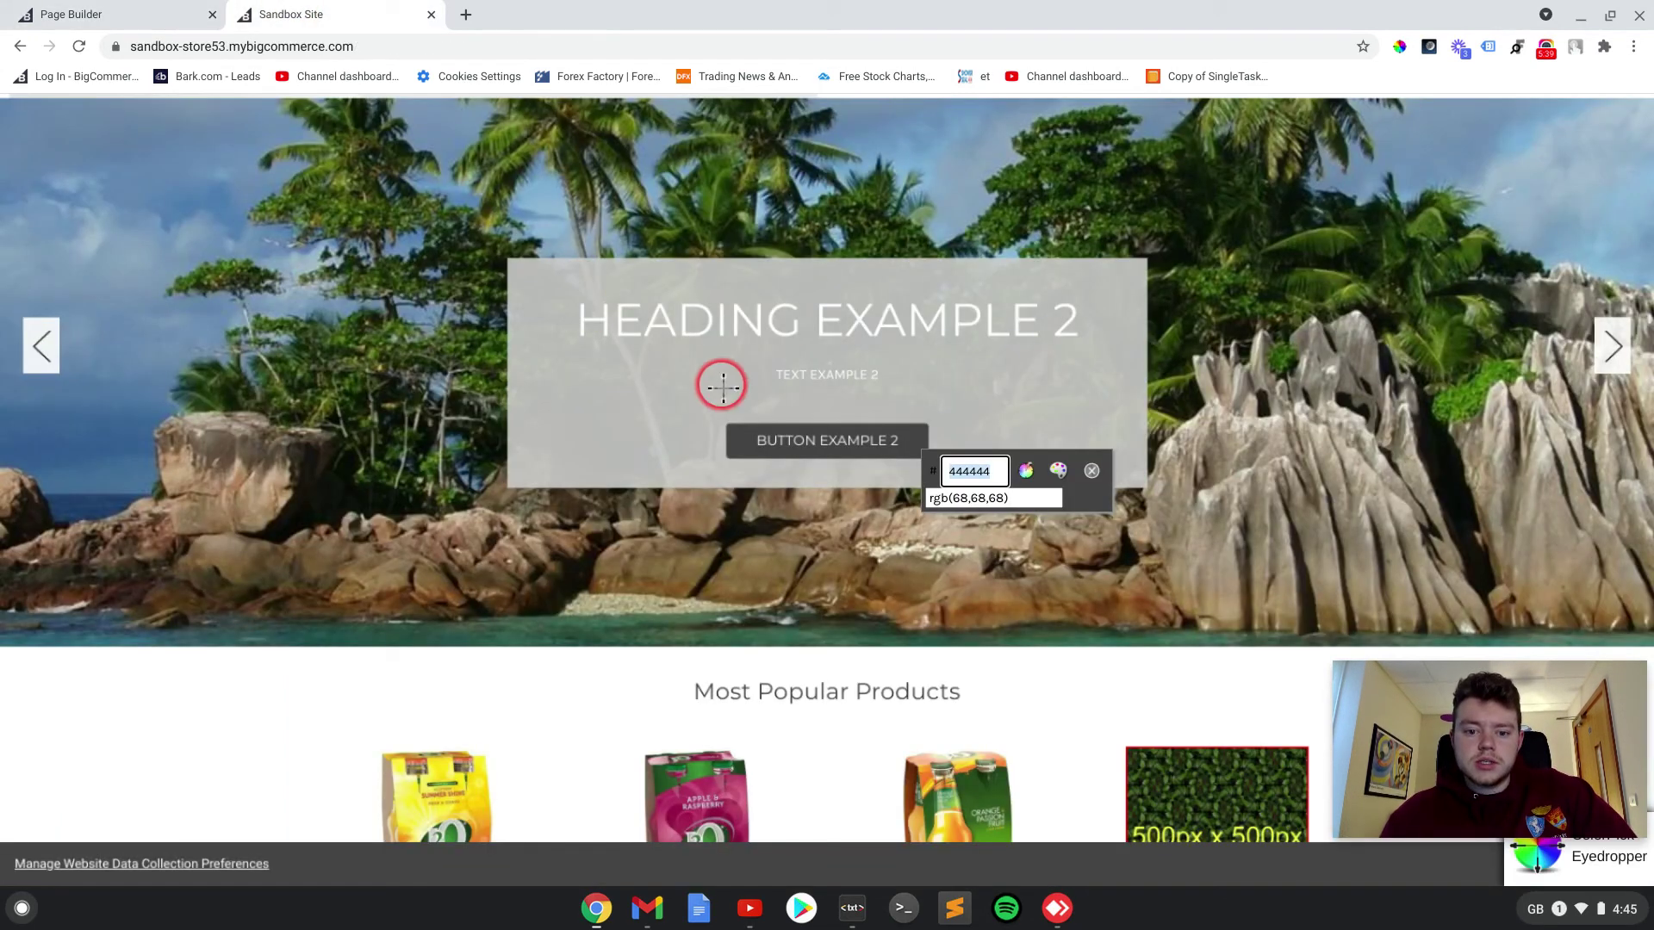
click(110, 10)
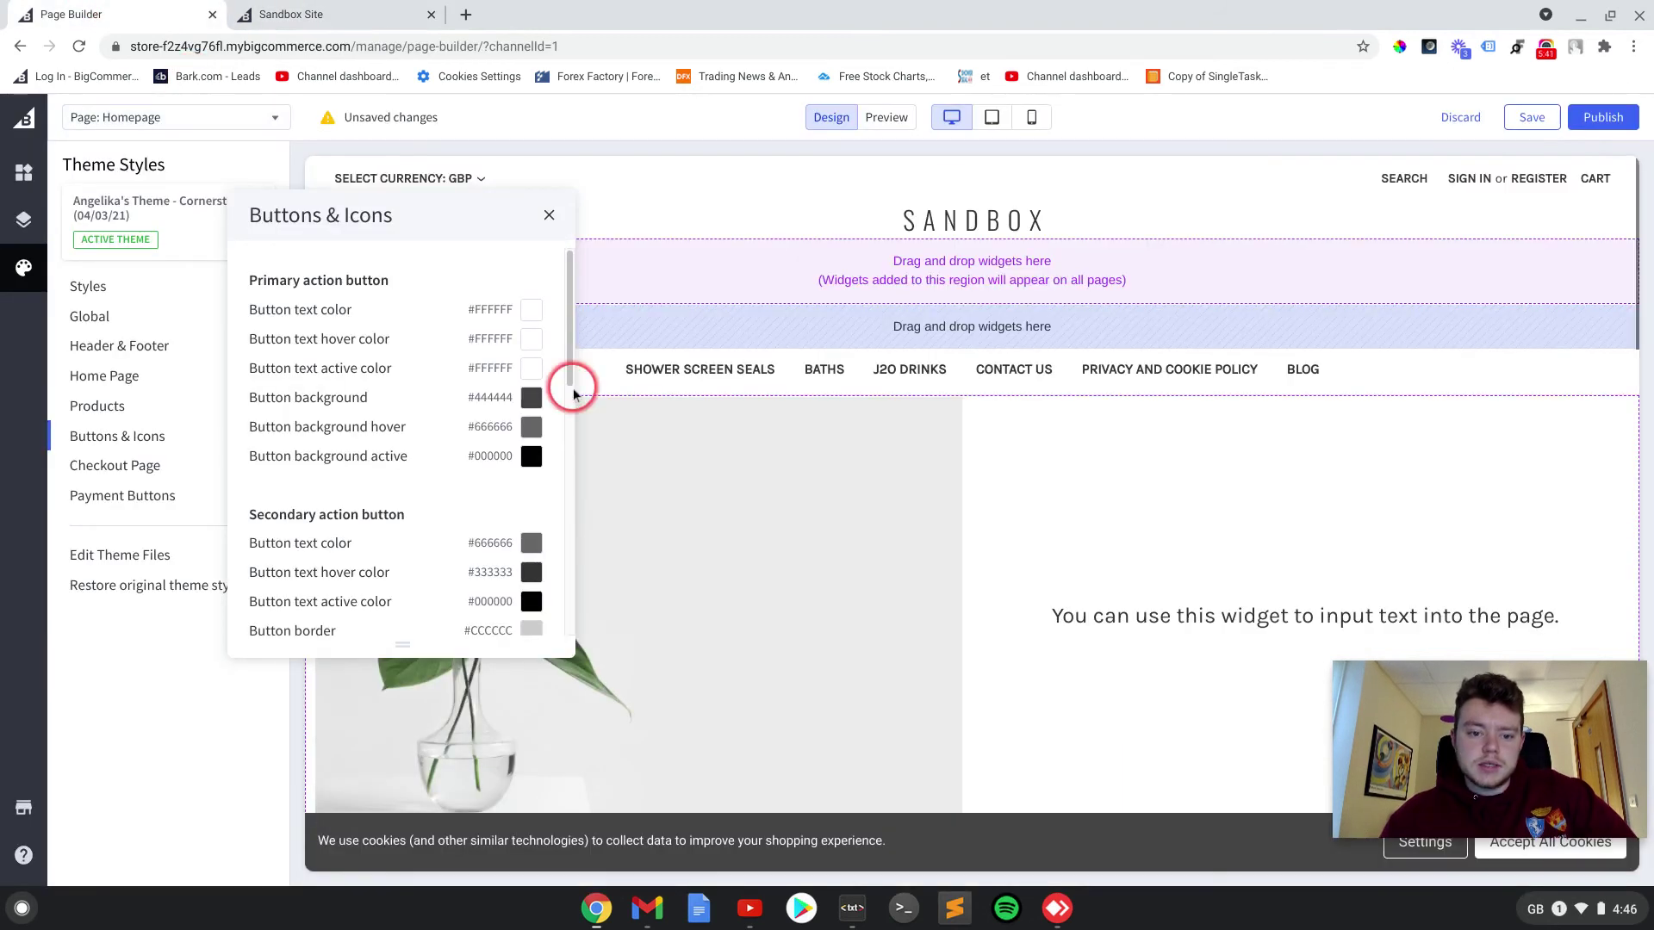
click(532, 402)
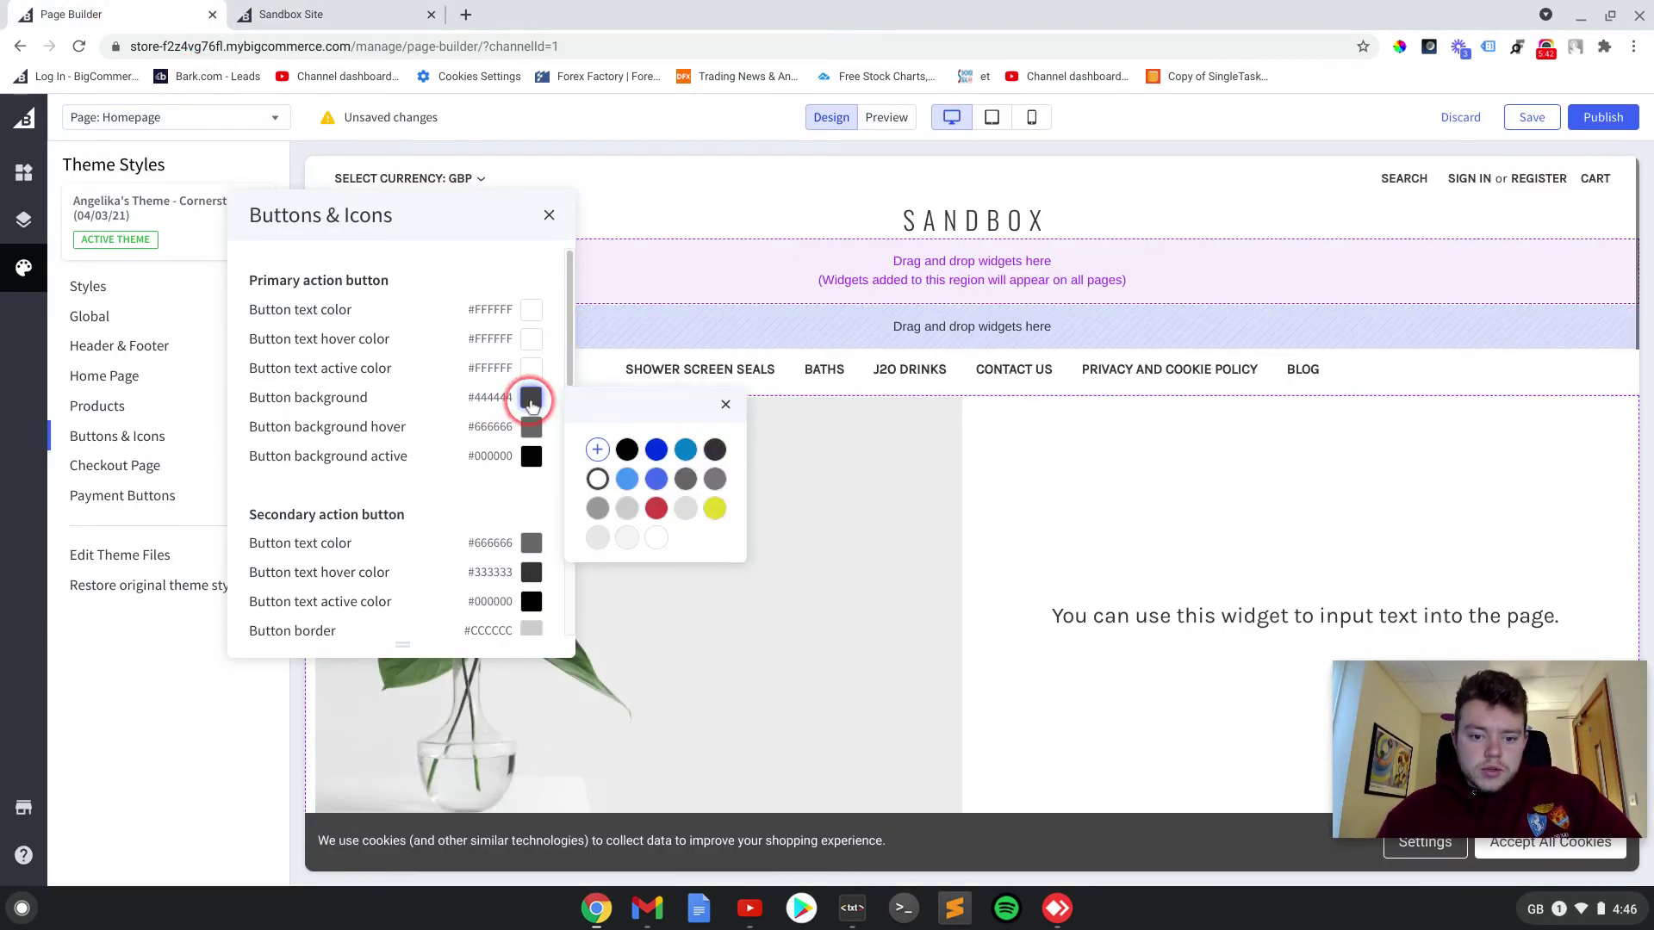
click(628, 482)
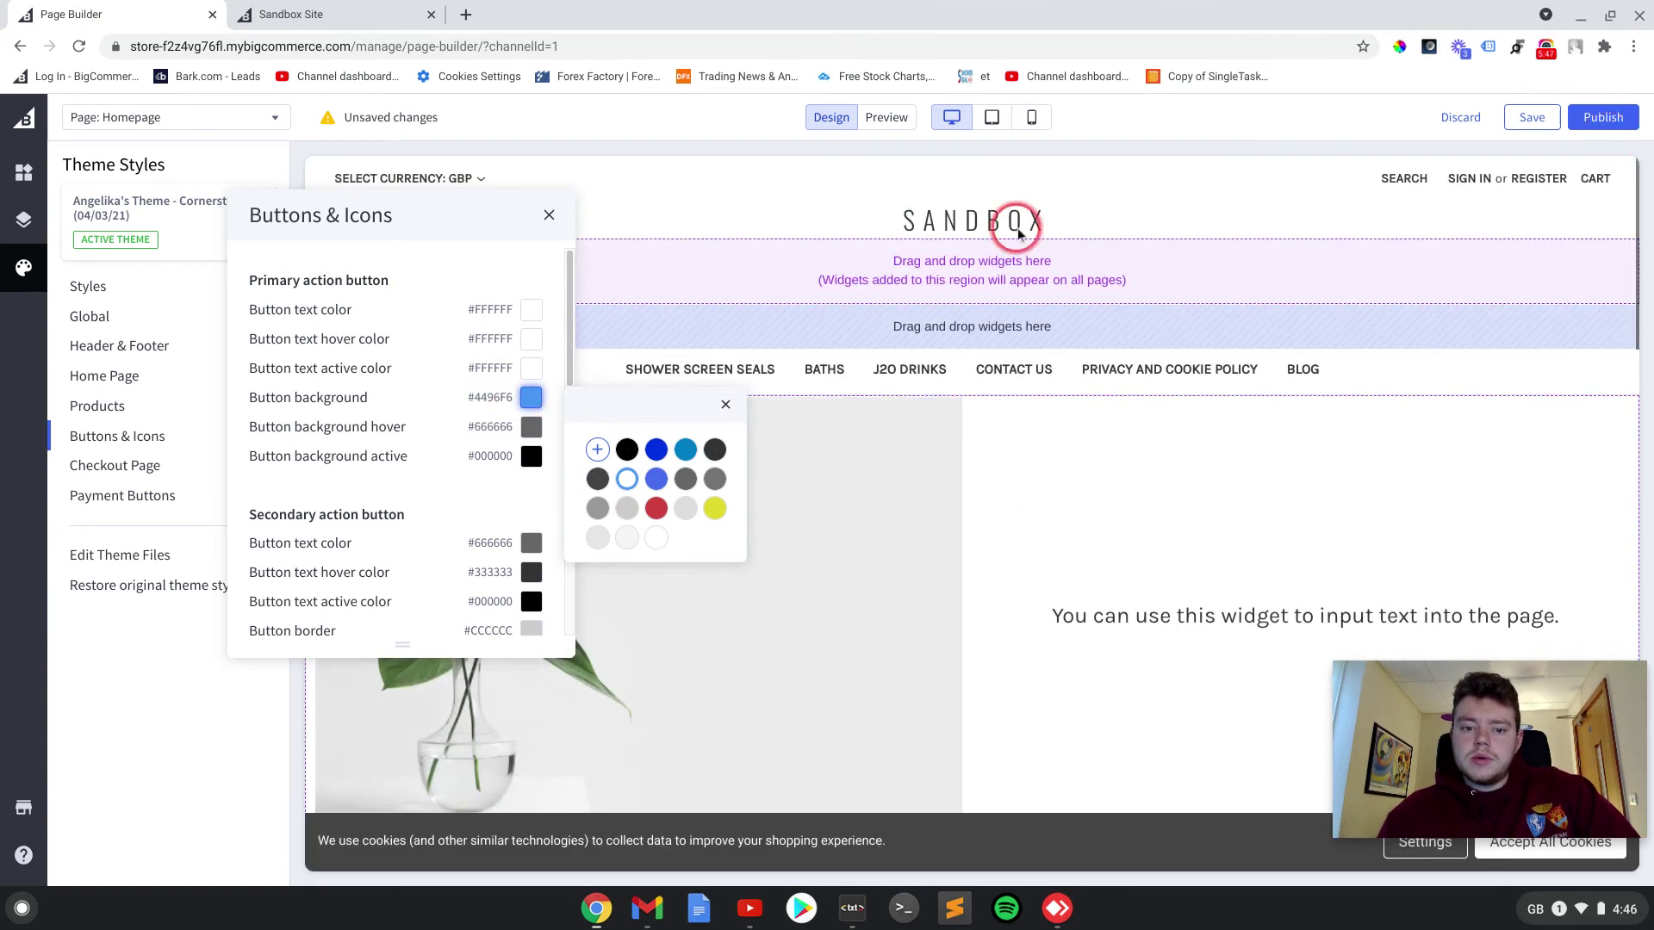
Publish the theme changes and reload the live Sandbox storefront
click(549, 215)
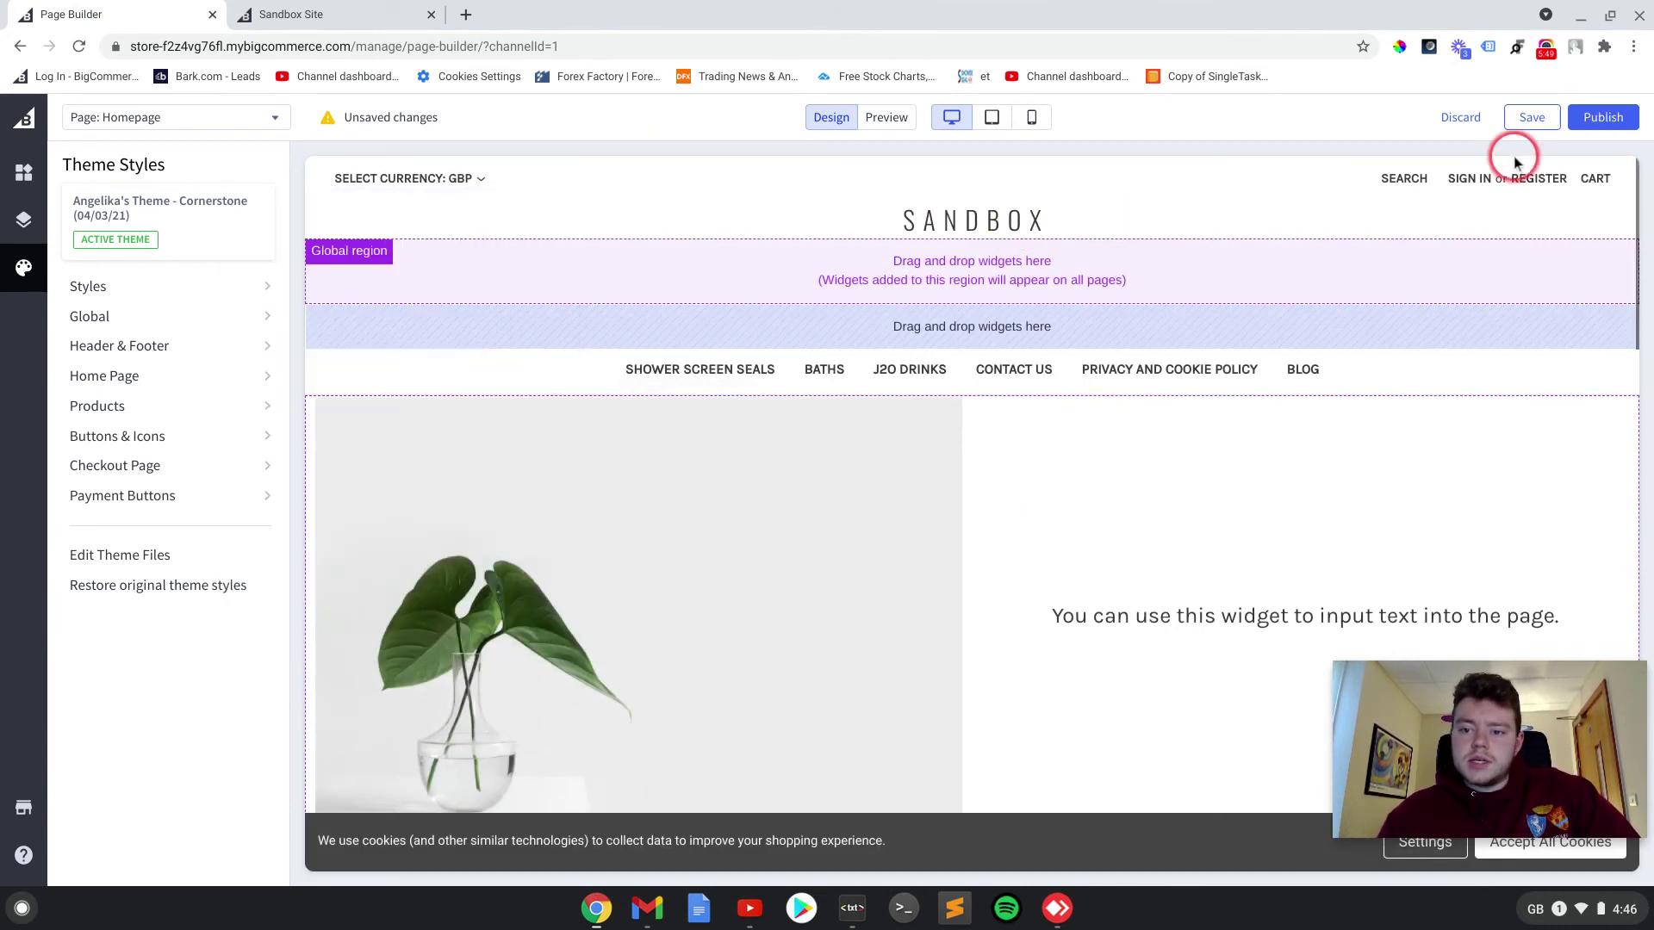
click(1598, 116)
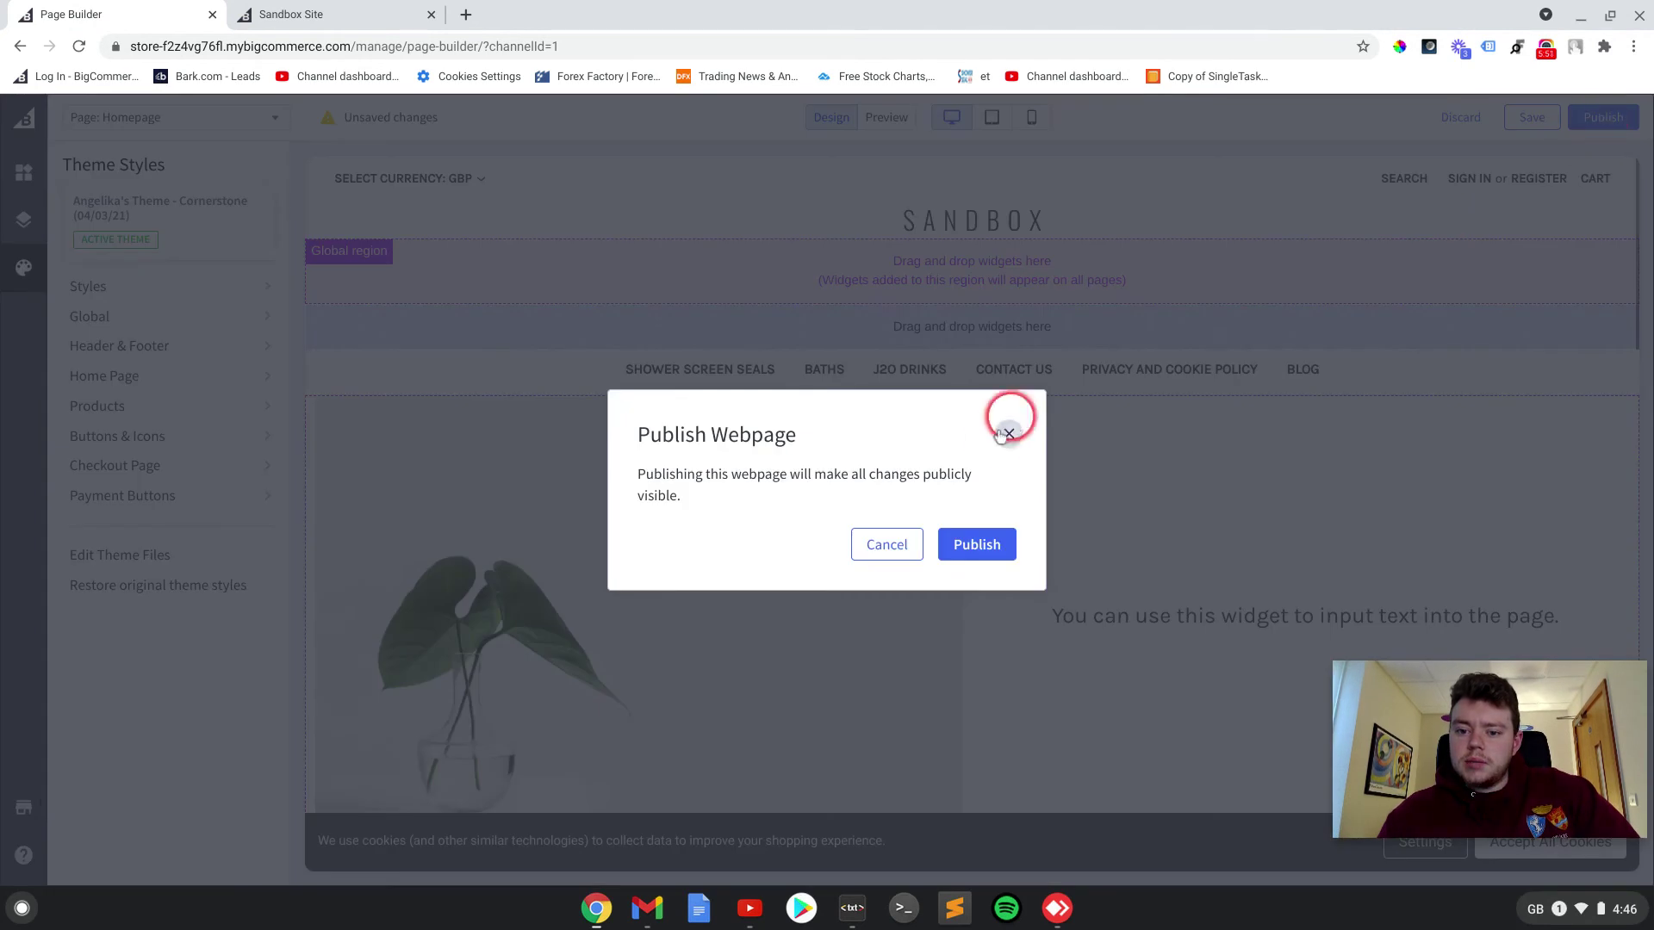
click(962, 549)
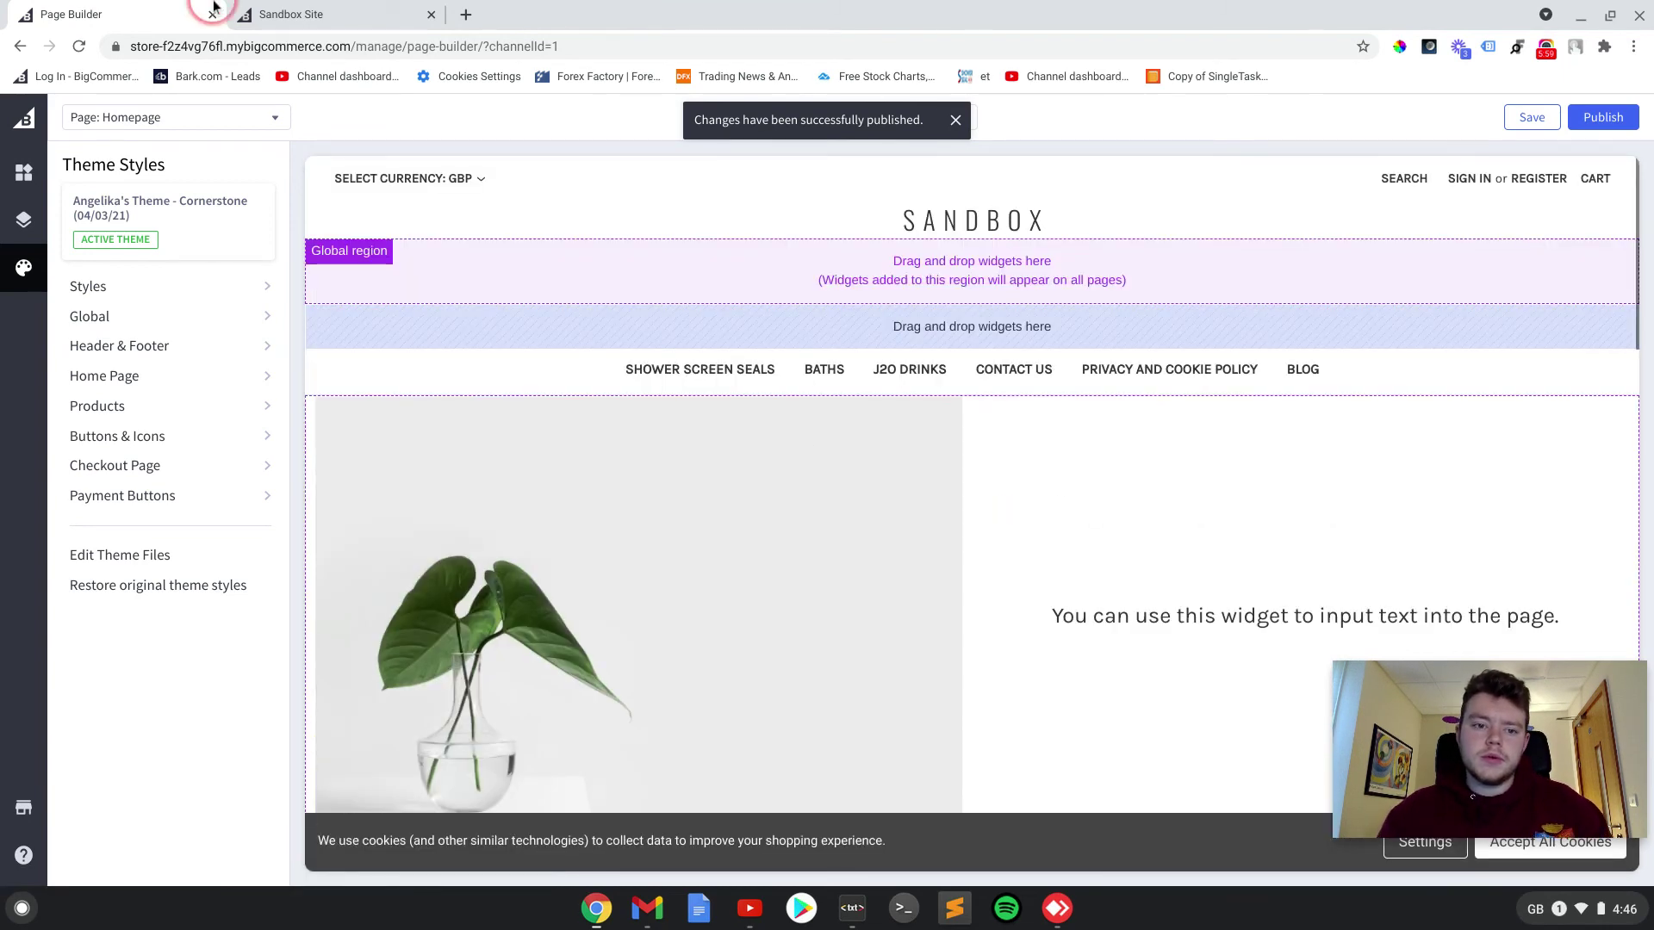
click(350, 9)
click(80, 47)
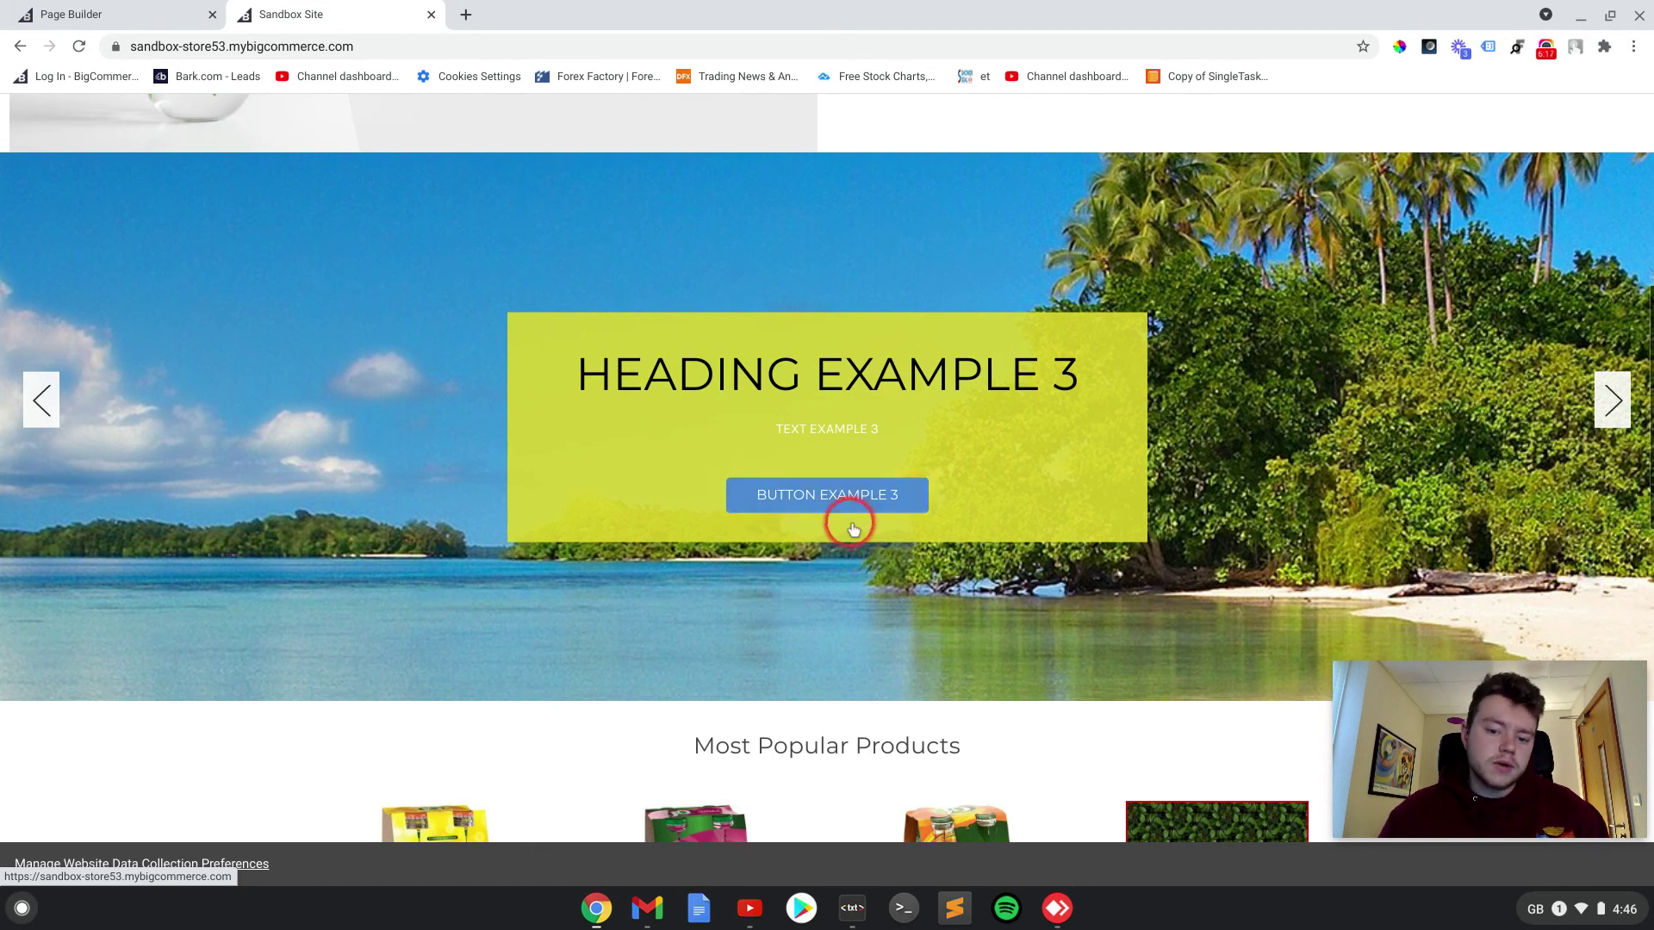
Scroll the refreshed storefront to check the yellow panels, black headings and blue buttons
scroll(929, 610, down, 2)
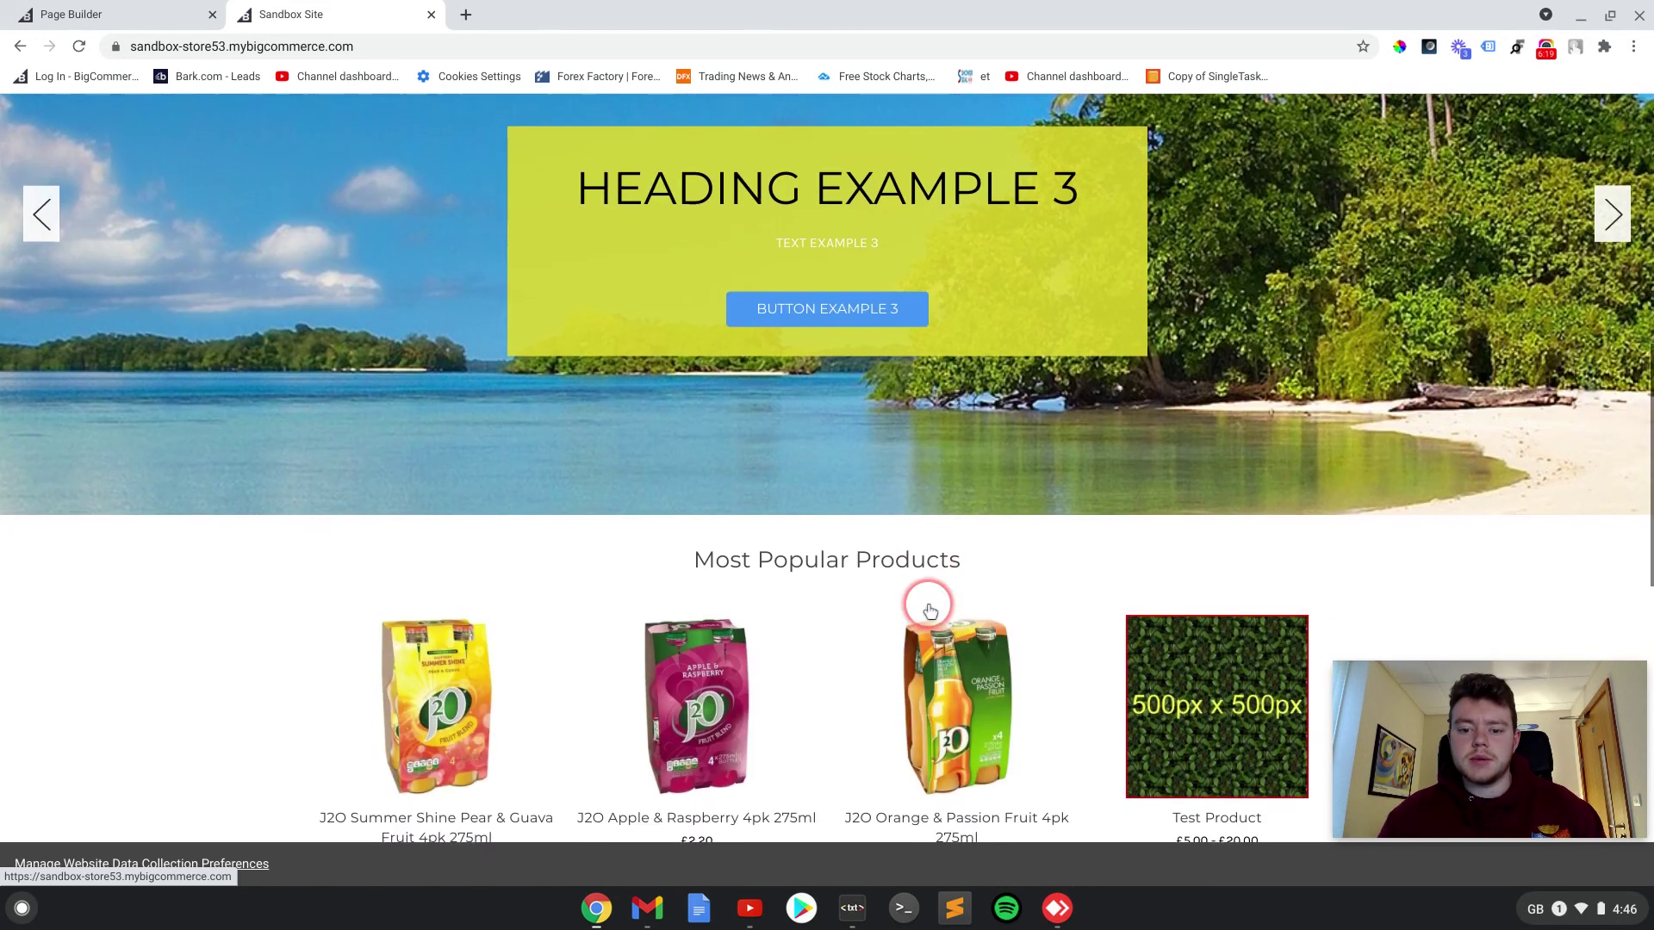
scroll(925, 603, up, 3)
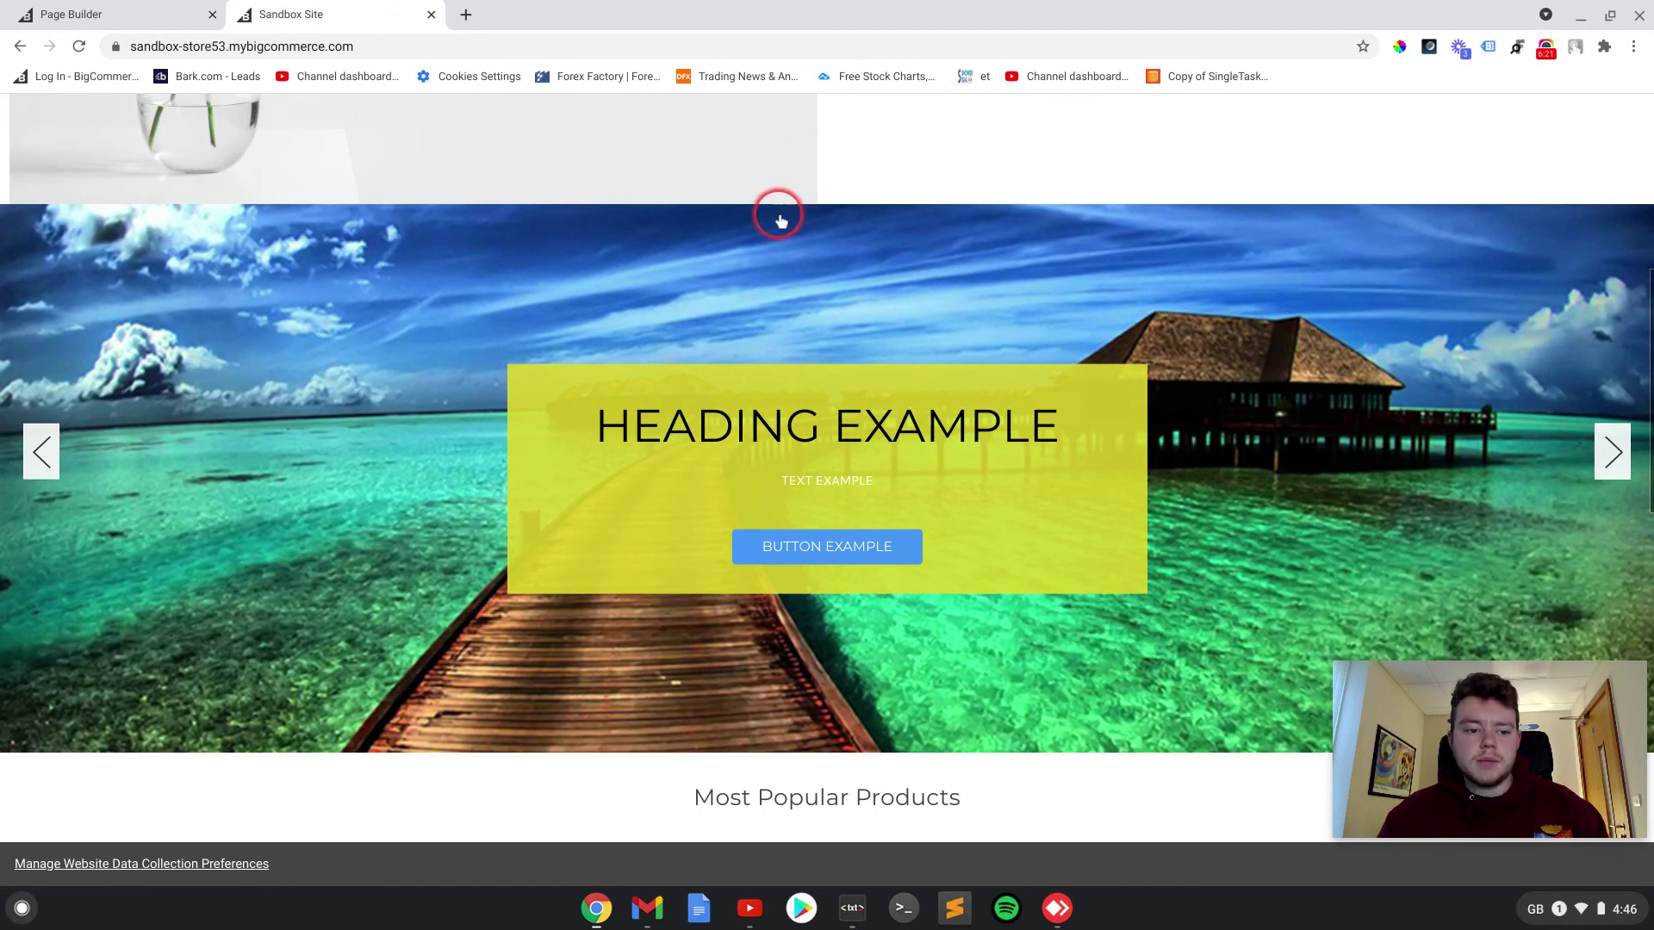